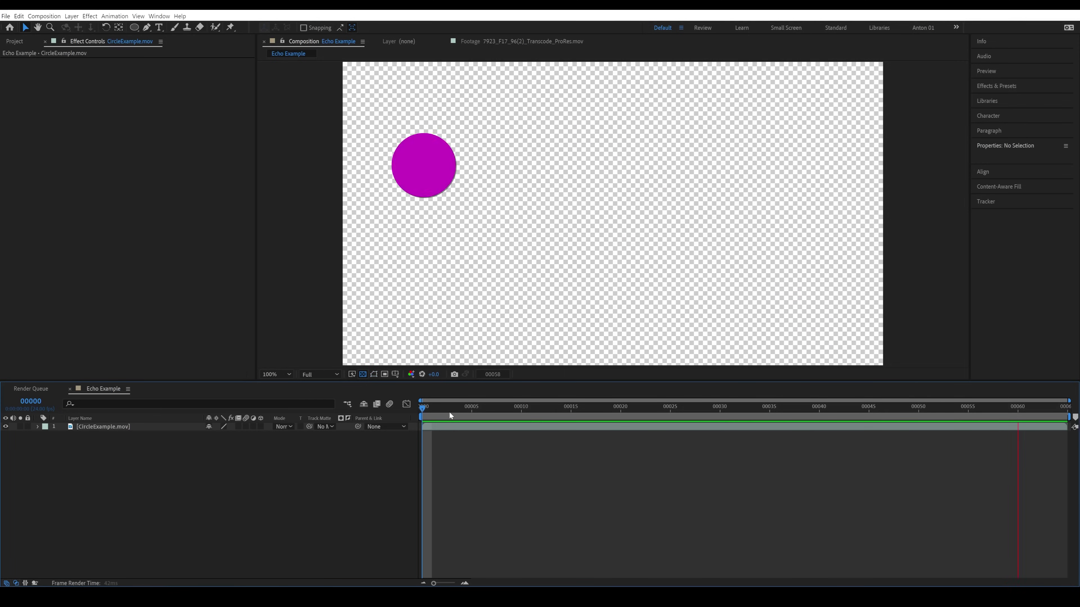
Apply Echo to CircleExample with Composite In Front and 23 echoes, then view a later frame
key("space")
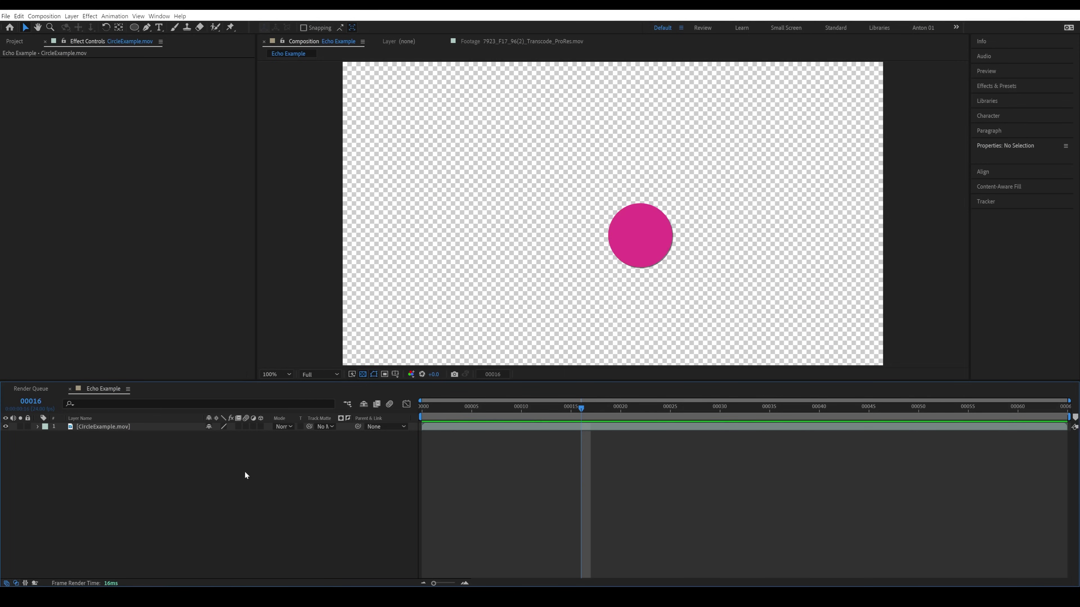
left_click(200, 426)
key("ctrl+space")
type("echo")
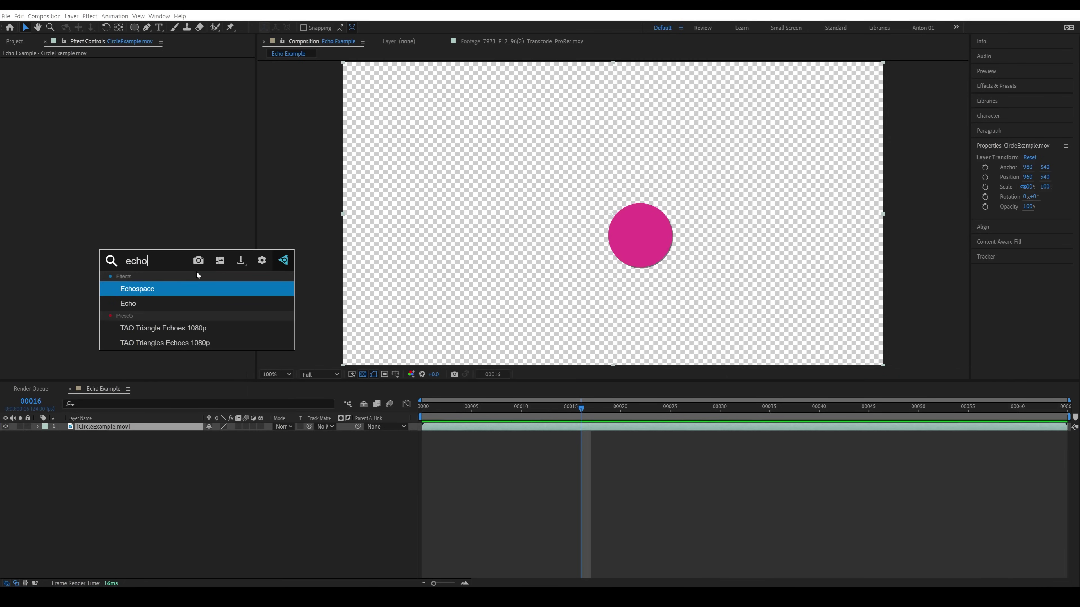
key("Down")
key("Return")
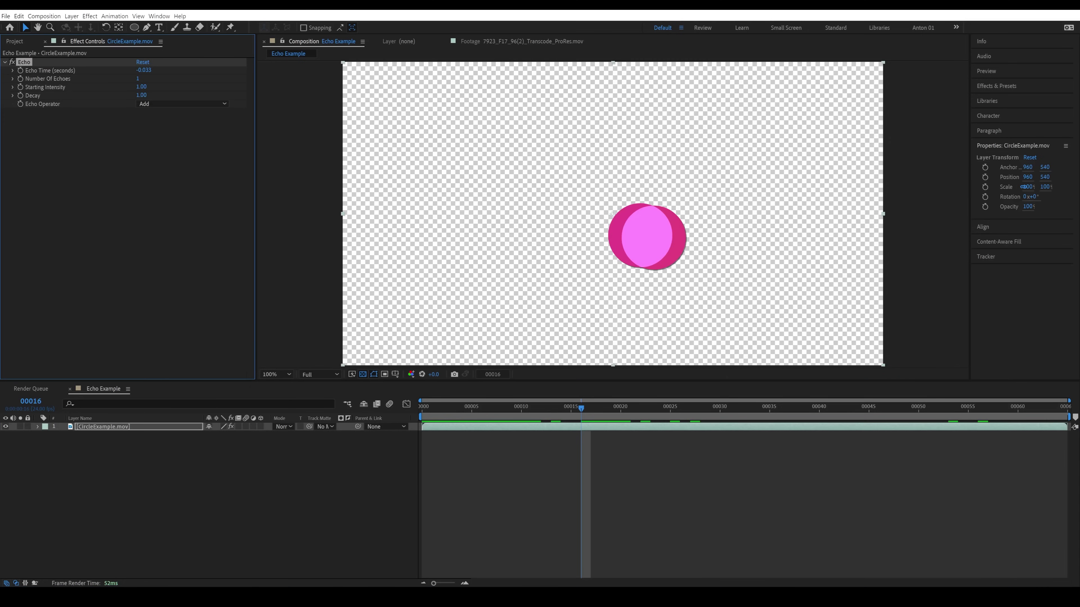
left_click(149, 104)
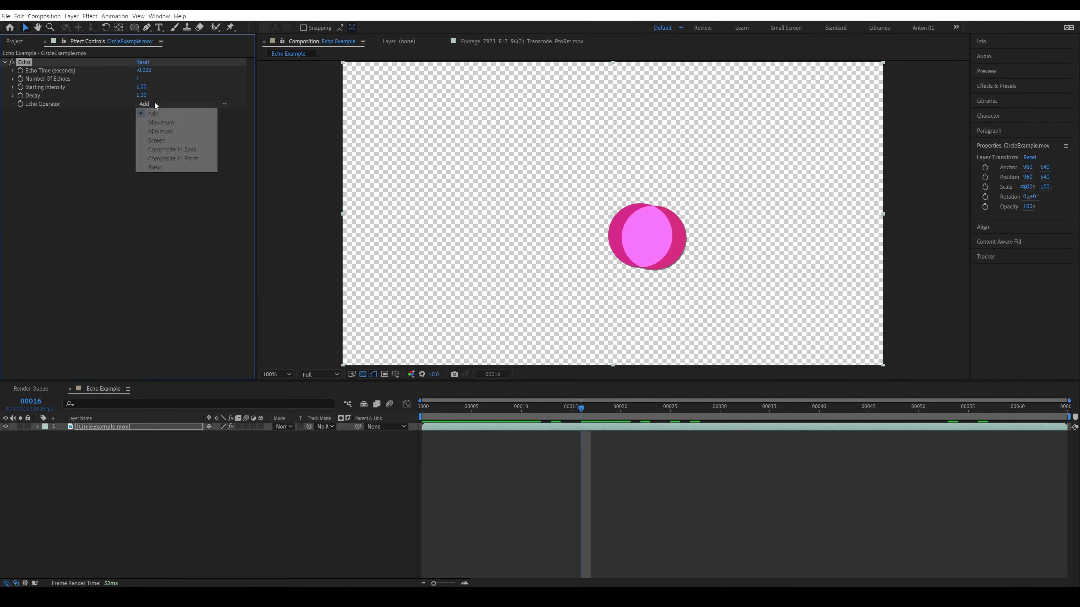
left_click(179, 159)
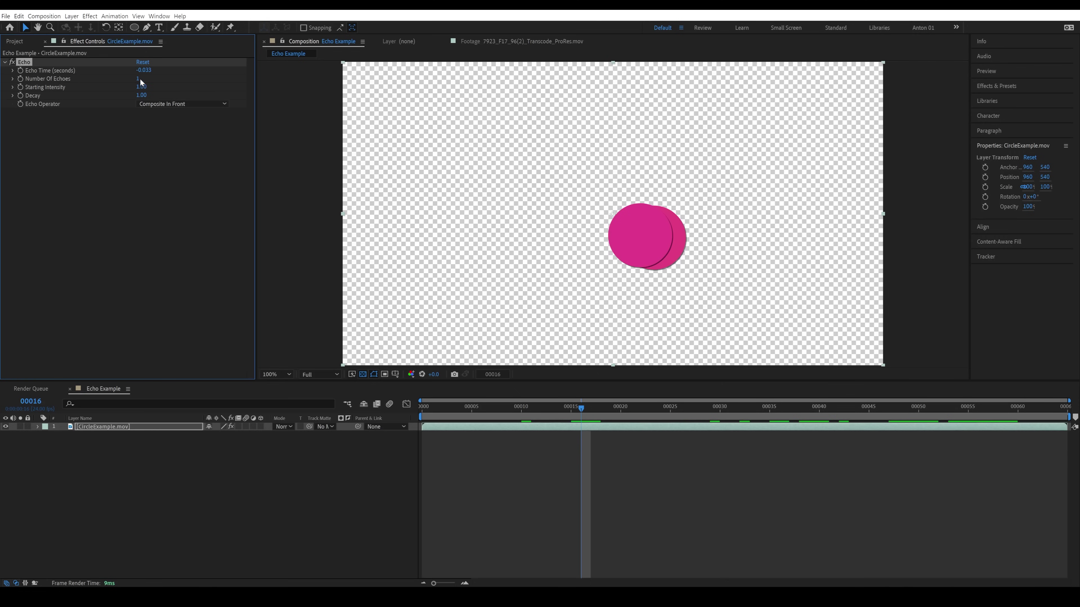
left_click_drag(141, 81, 148, 77)
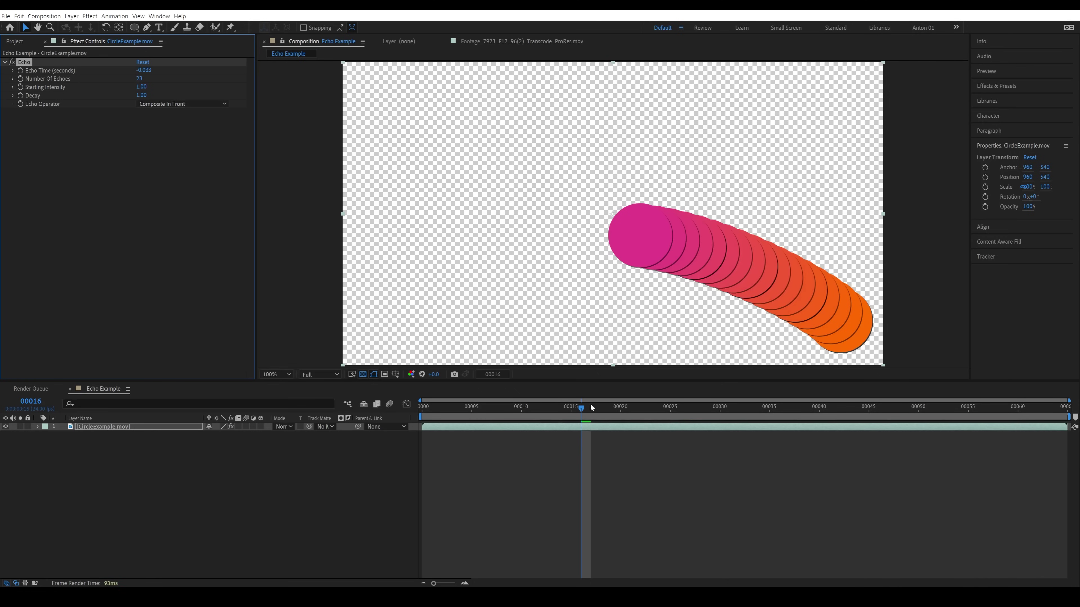
left_click_drag(589, 411, 928, 415)
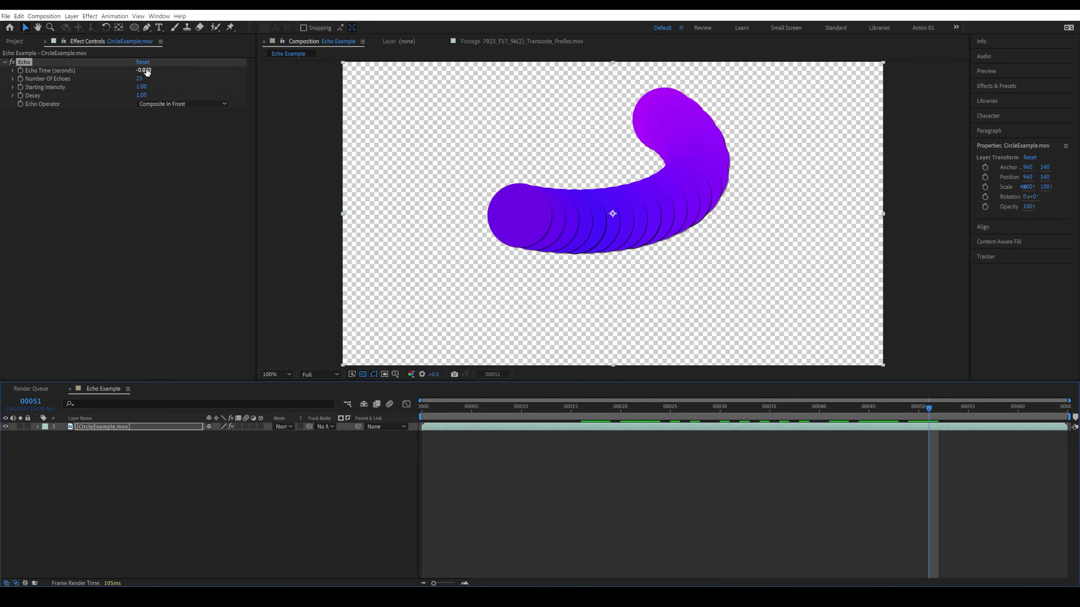
Nudge Echo Time to -0.033 and bring up the 1920x1080, 24 fps Composition Settings
mouse_move(146, 70)
left_mouse_down()
mouse_move(133, 70)
mouse_move(144, 69)
left_mouse_up()
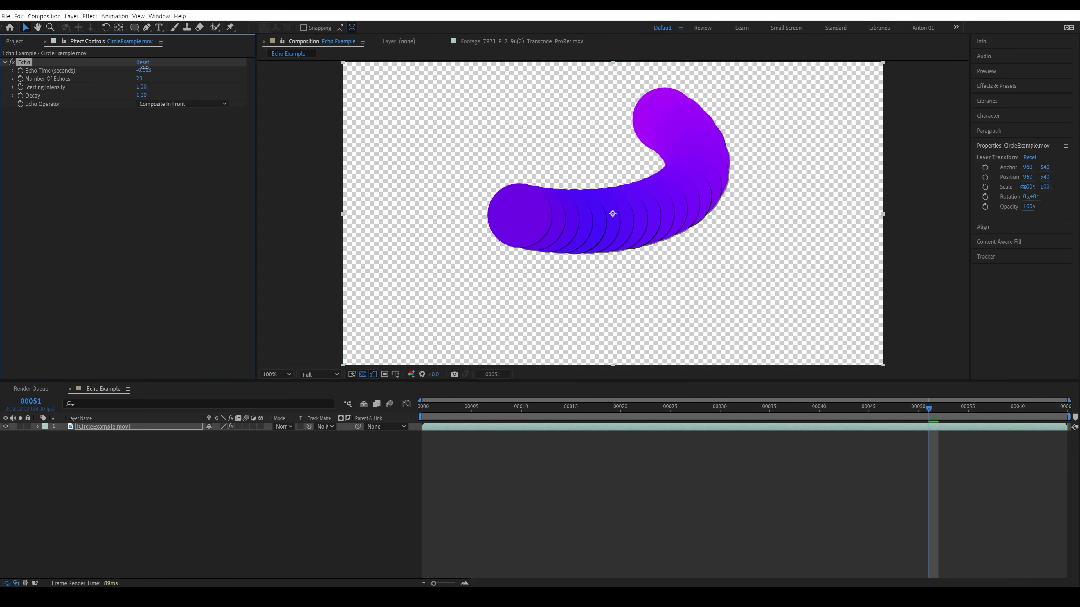
key("ctrl+k")
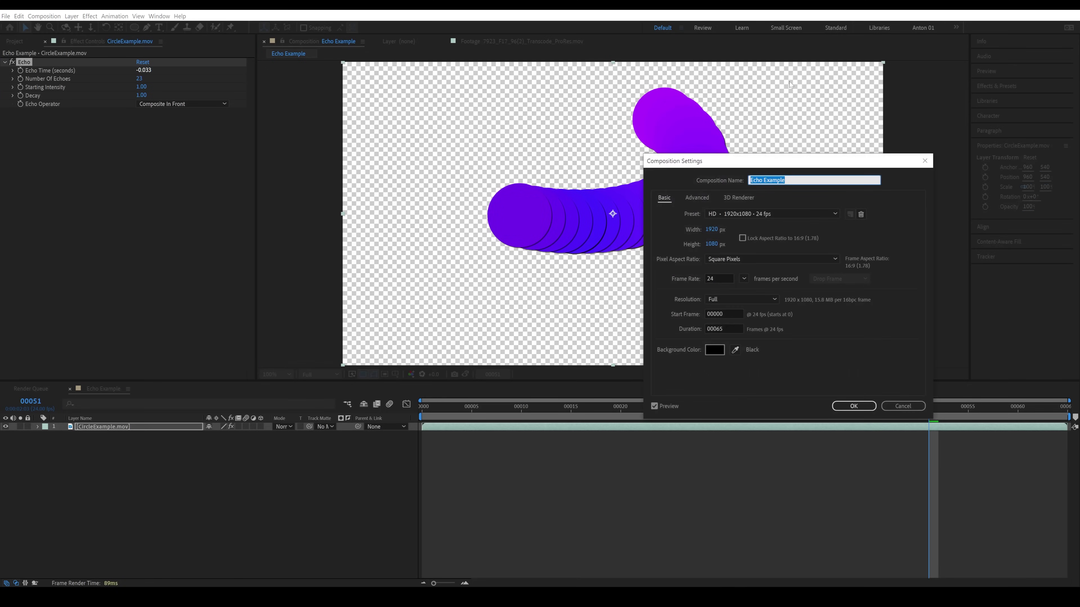
Close Composition Settings, then zoom in and step through frames of the circle's echo trail
left_click(709, 278)
key("Return")
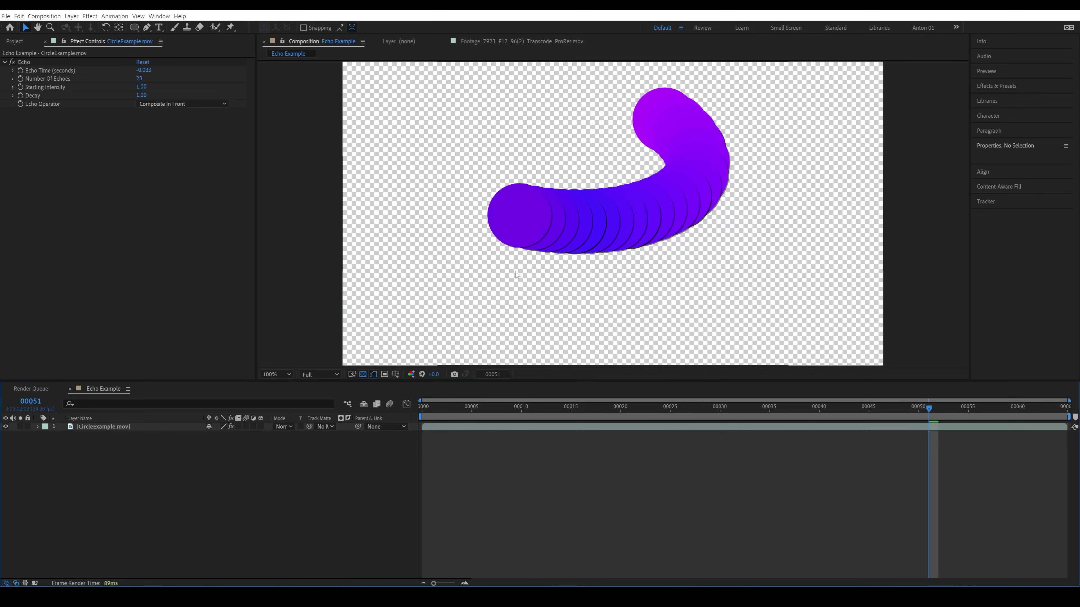
scroll(516, 275, "up", 1)
key("Page_Up")
key("Page_Up")
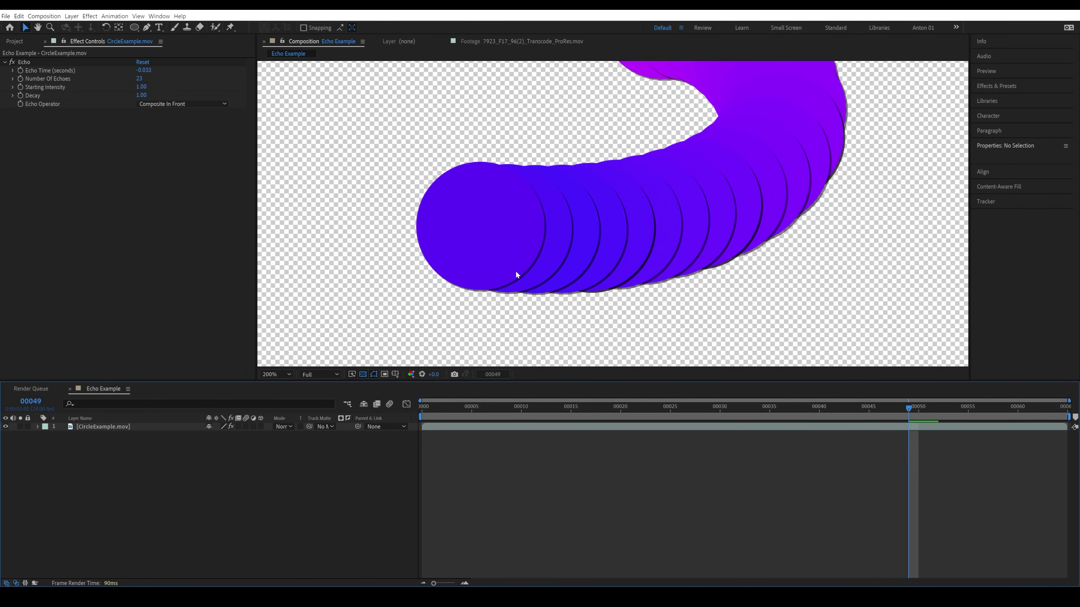
key("Page_Down")
key("Page_Down")
key("Page_Down")
scroll(422, 230, "up", 1)
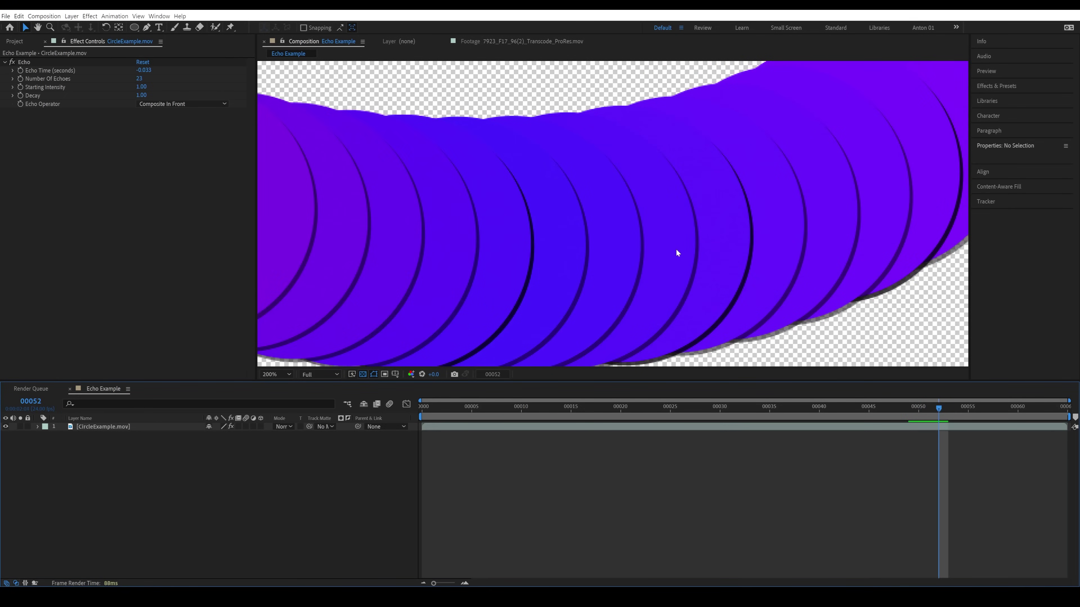
scroll(675, 248, "down", 2)
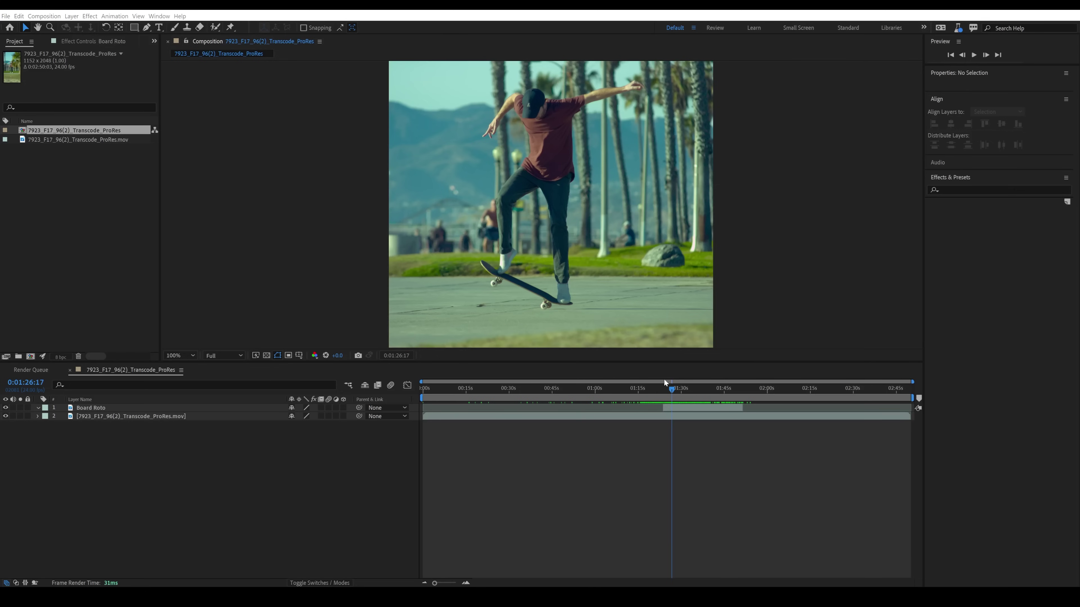
Hide the source footage layer and park Board Roto at the 0:01:37:12 mid-air frame
left_click_drag(659, 388, 637, 389)
left_click(678, 407)
left_click(661, 389)
left_click(107, 417)
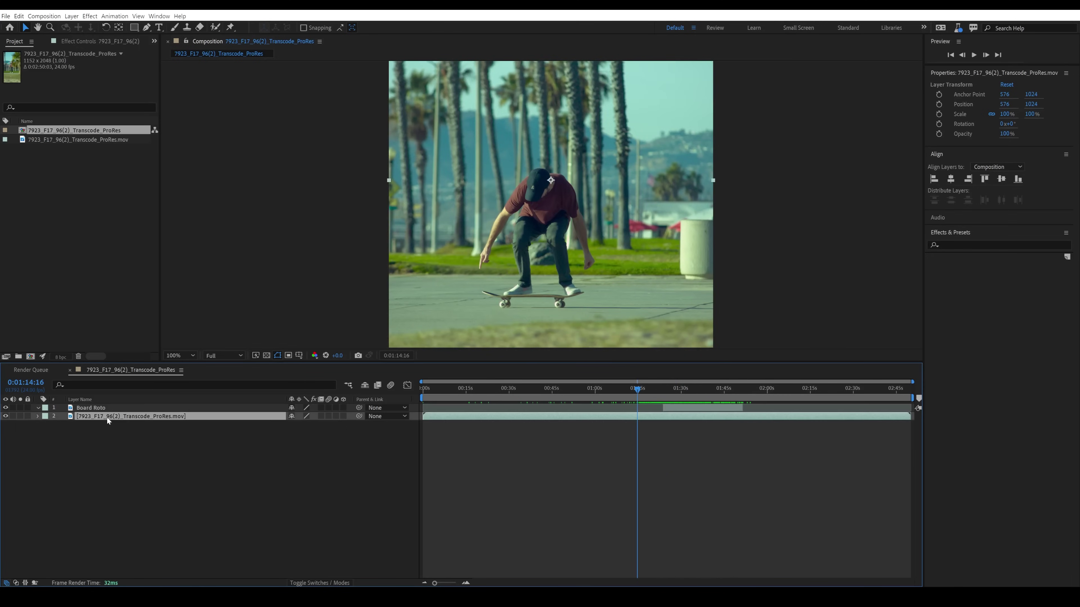
left_click(5, 416)
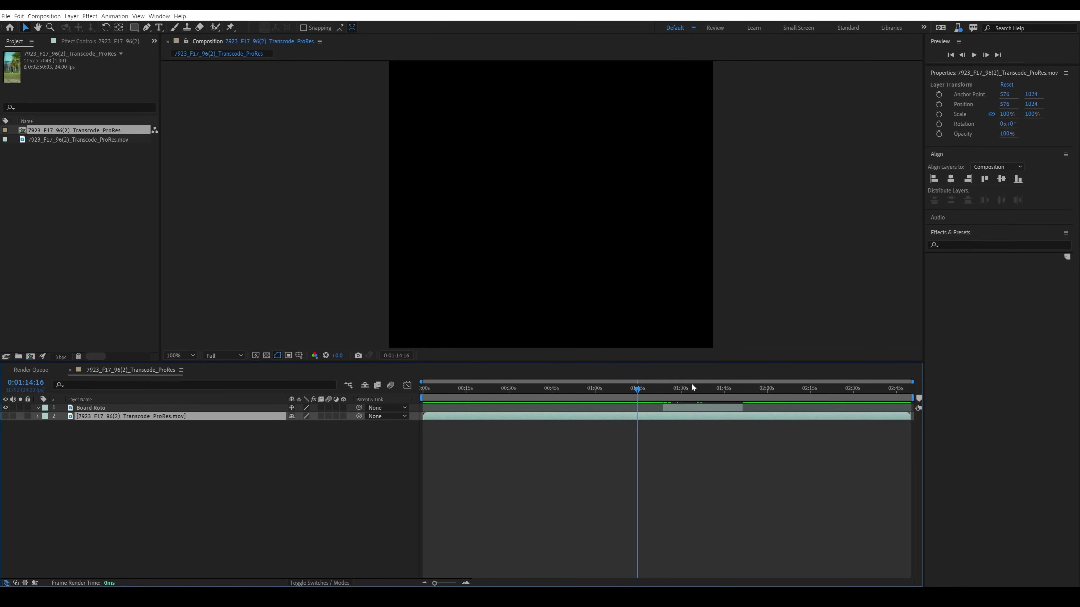
left_click_drag(650, 390, 704, 393)
left_click(680, 407)
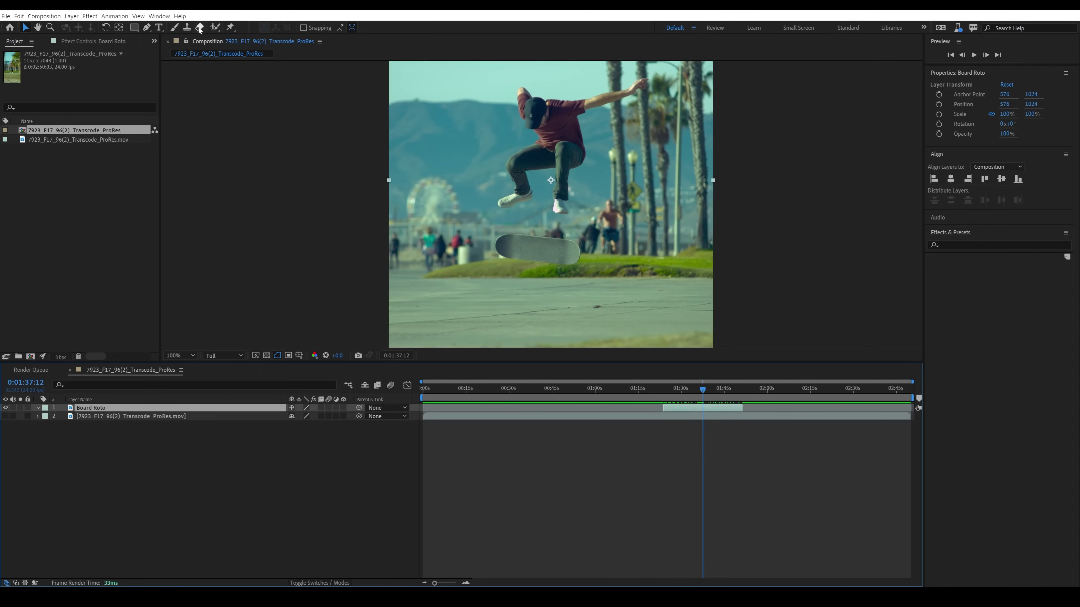
left_click(215, 27)
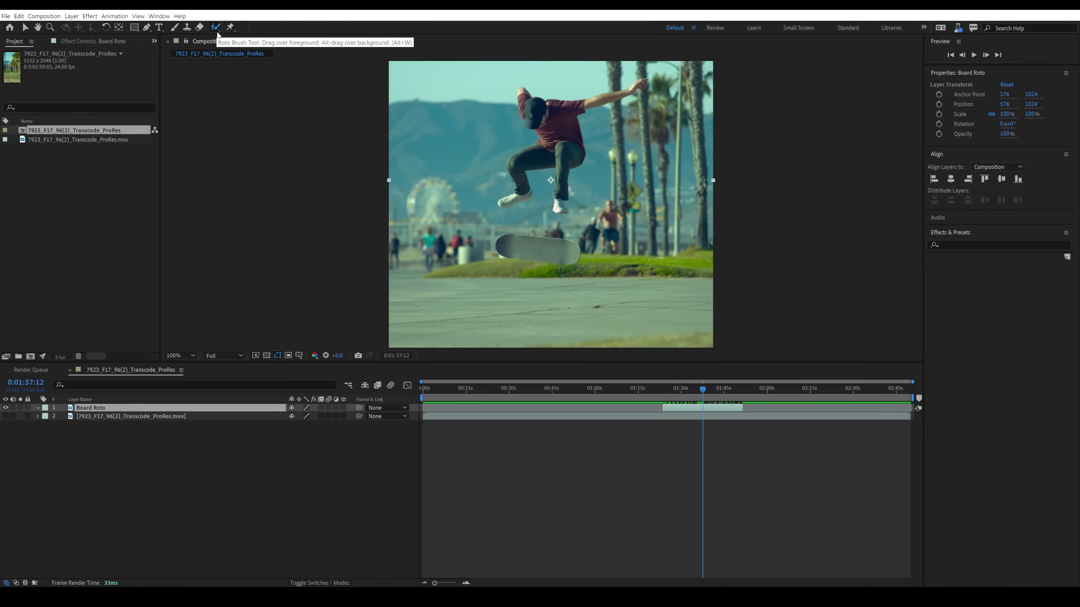
Paint a first Roto Brush stroke over the airborne deck in Board Roto's Layer panel
double_click(541, 250)
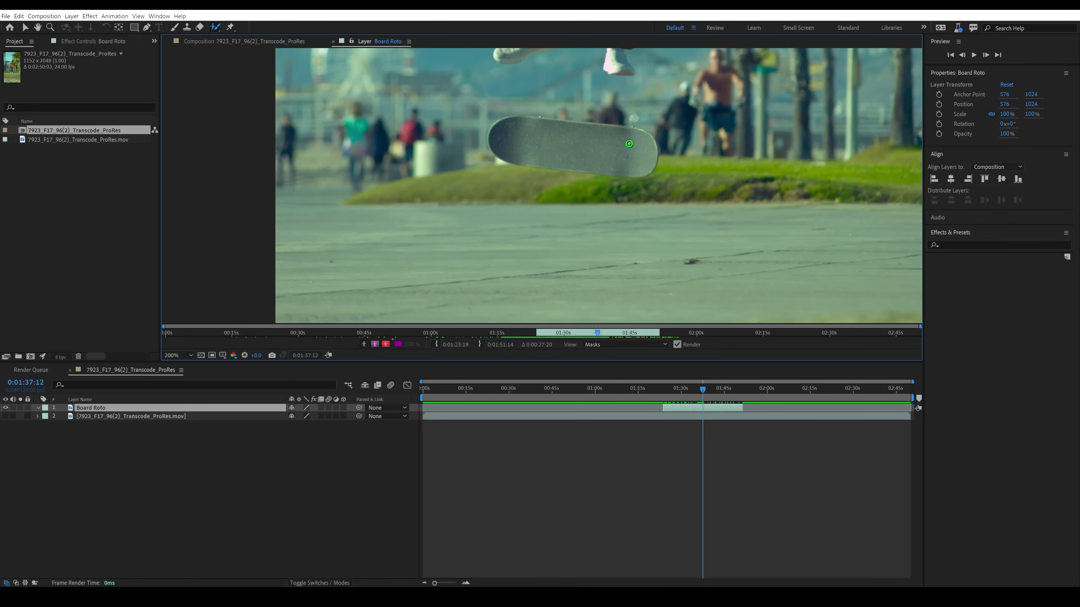
mouse_move(629, 144)
left_mouse_down()
mouse_move(547, 139)
mouse_move(612, 154)
left_mouse_up()
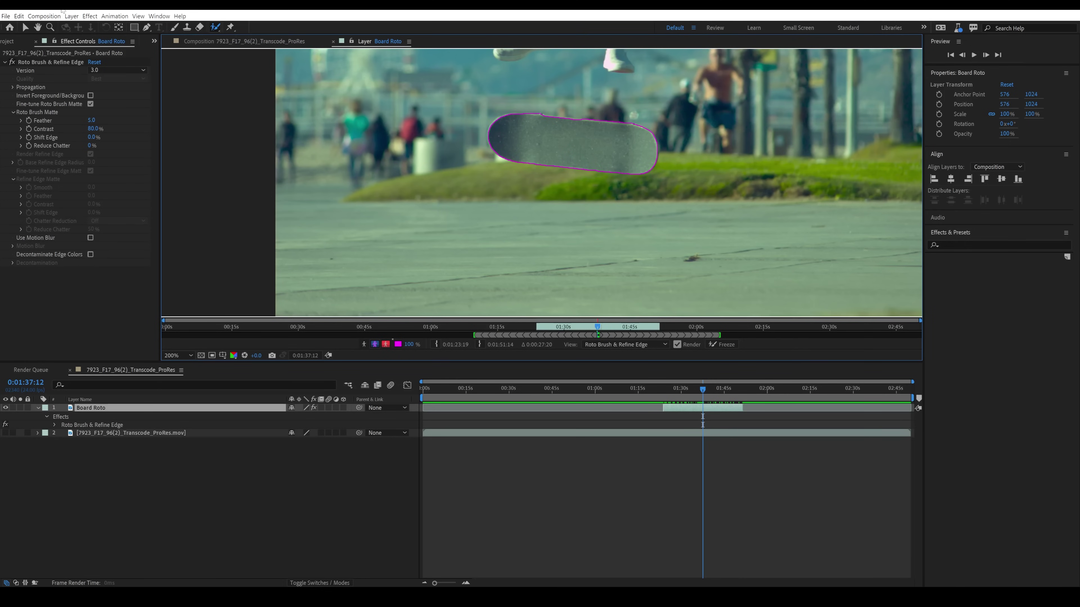
left_click(133, 70)
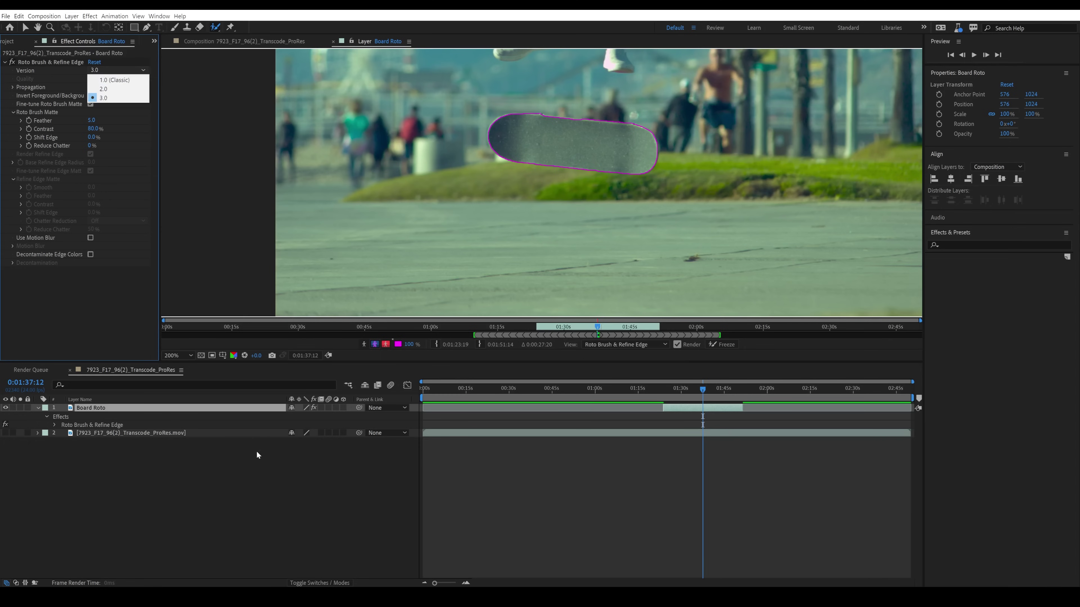
Keep Roto Brush version 3.0, add the rear wheel, and propagate the board outline forward
left_click(277, 472)
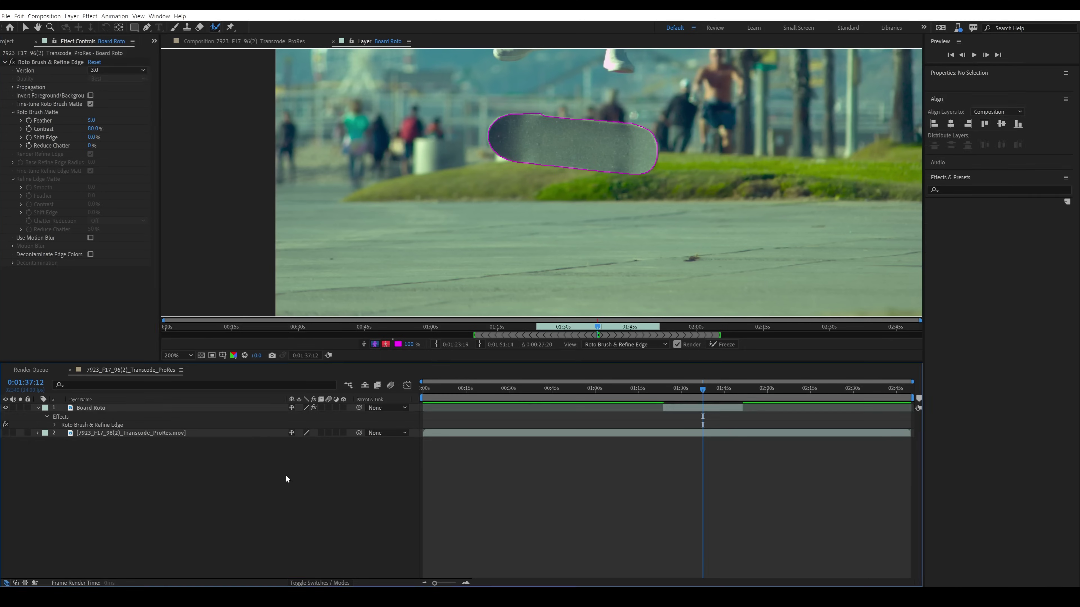
key("space")
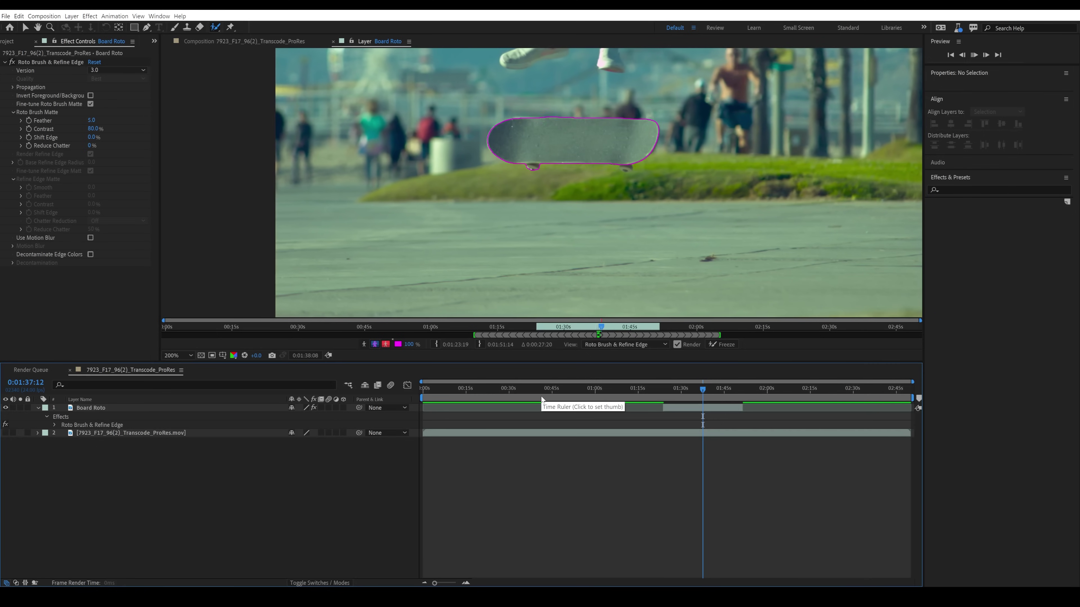
key("space")
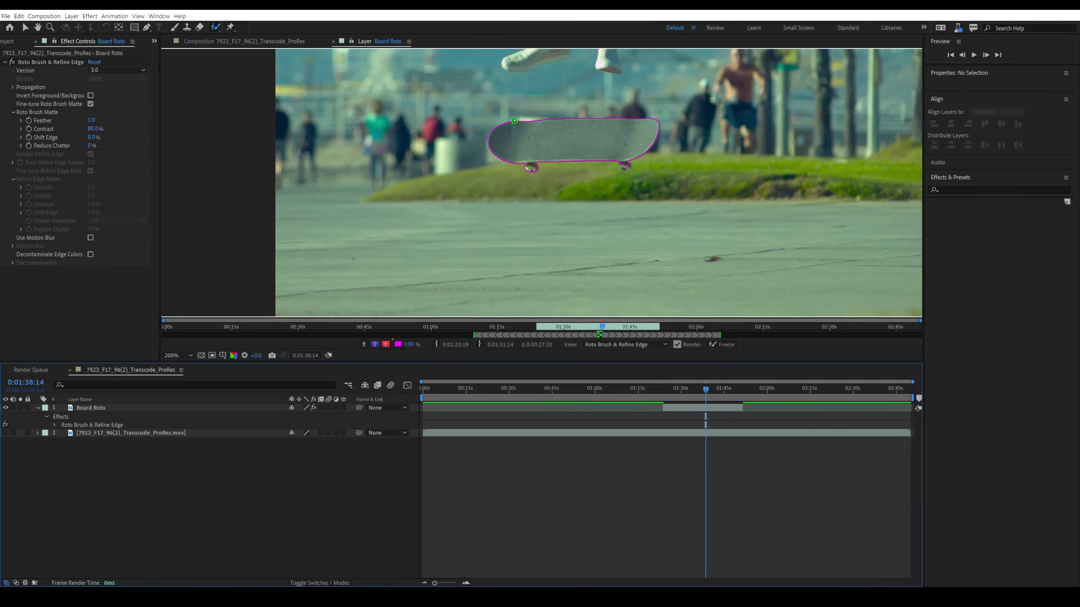
key("period")
key("period")
left_click(707, 158)
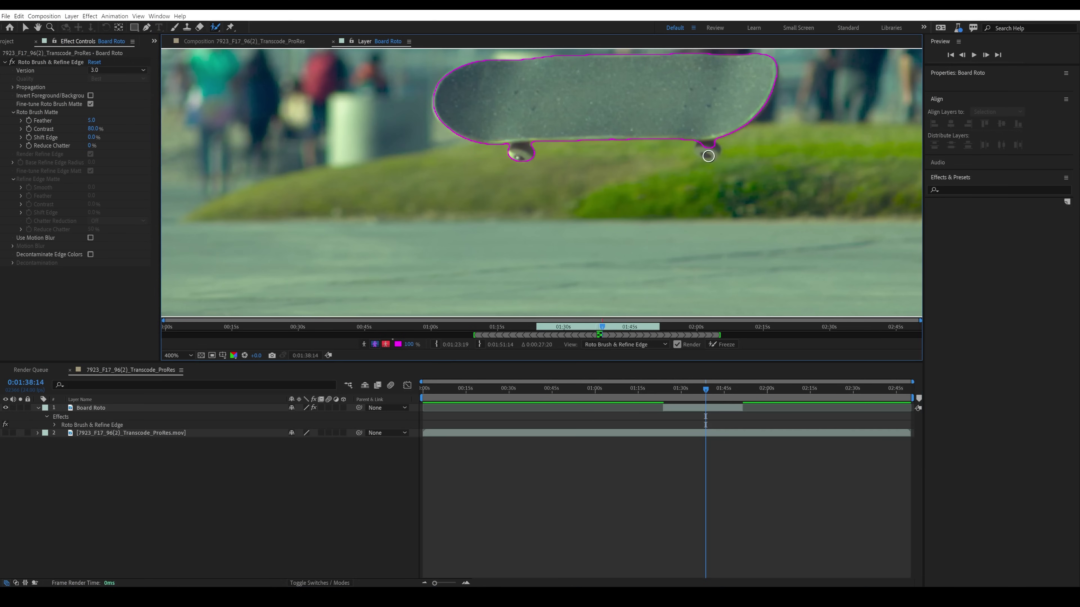
left_click_drag(709, 153, 710, 154)
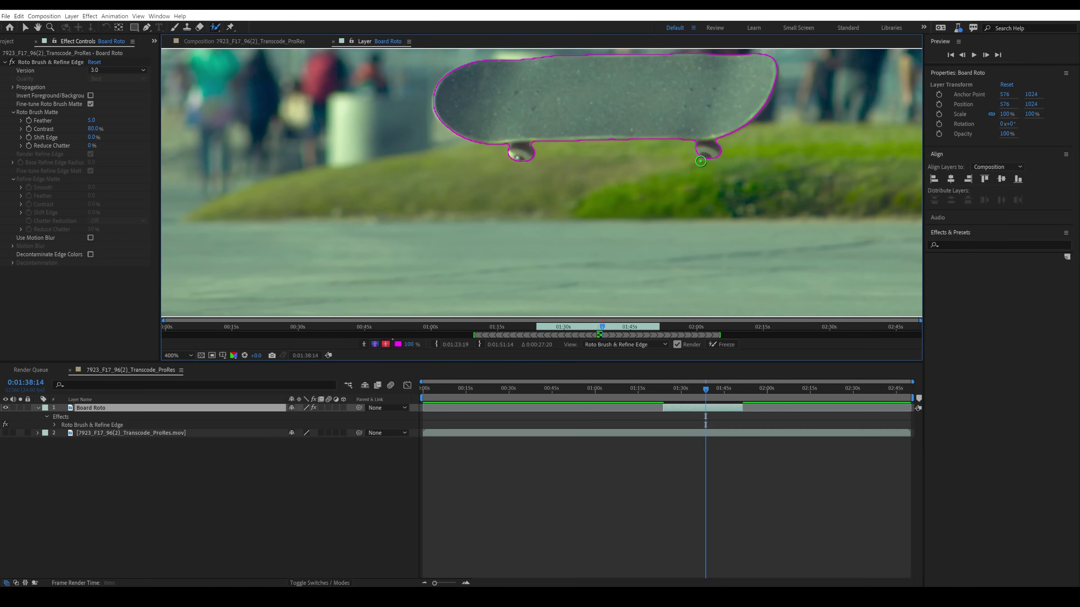
key("space")
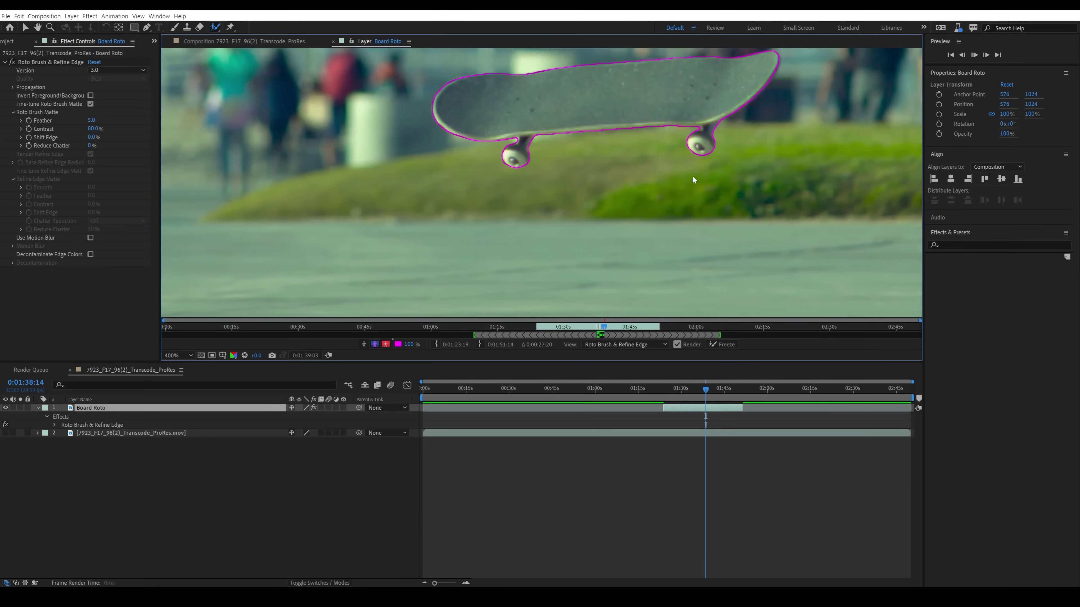
key("space")
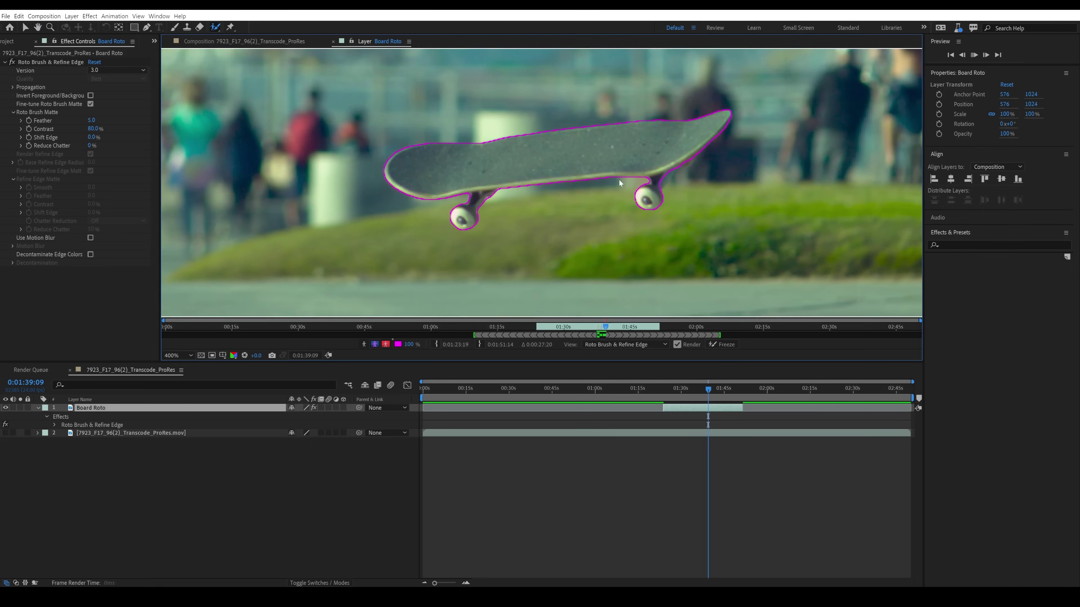
key("space")
key("space")
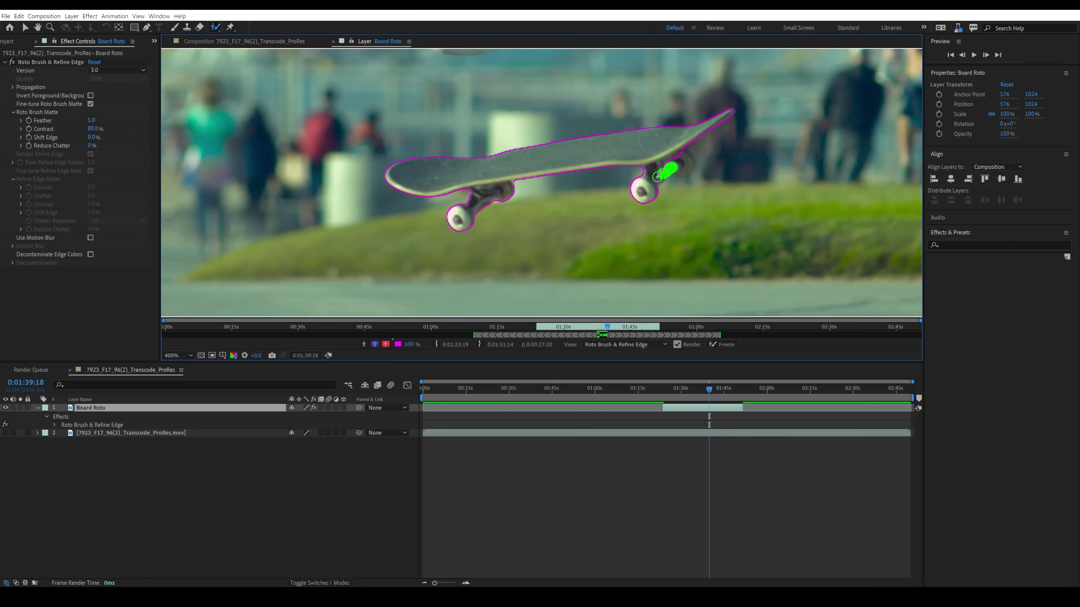
Refine the outline around the rear truck, subtracting stray background while checking nearby frames
left_click_drag(658, 176, 661, 194)
key("period")
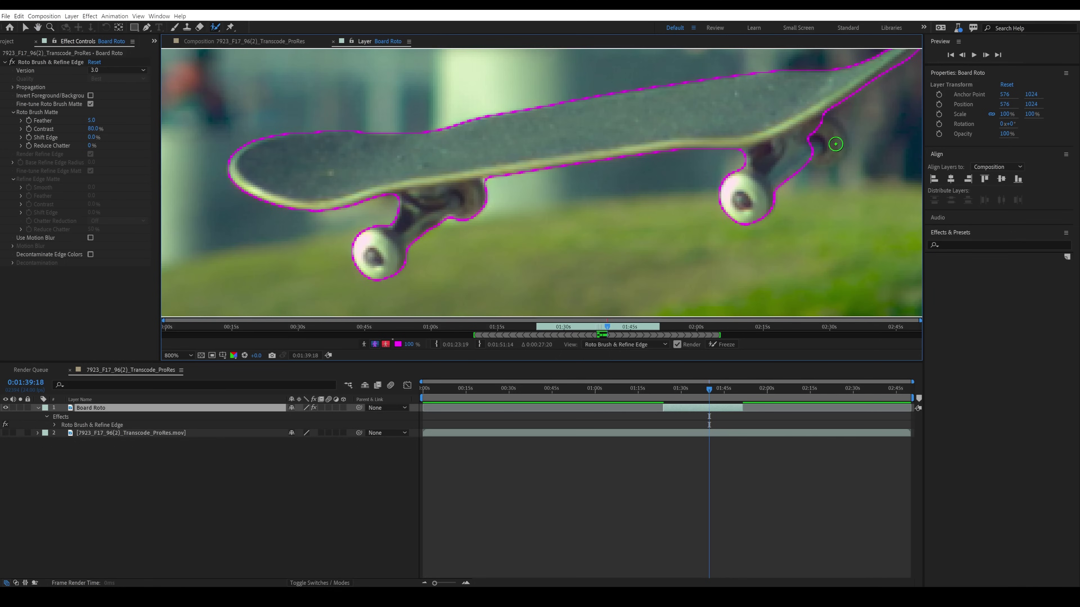
left_click_drag(821, 130, 814, 151)
key("Page_Down")
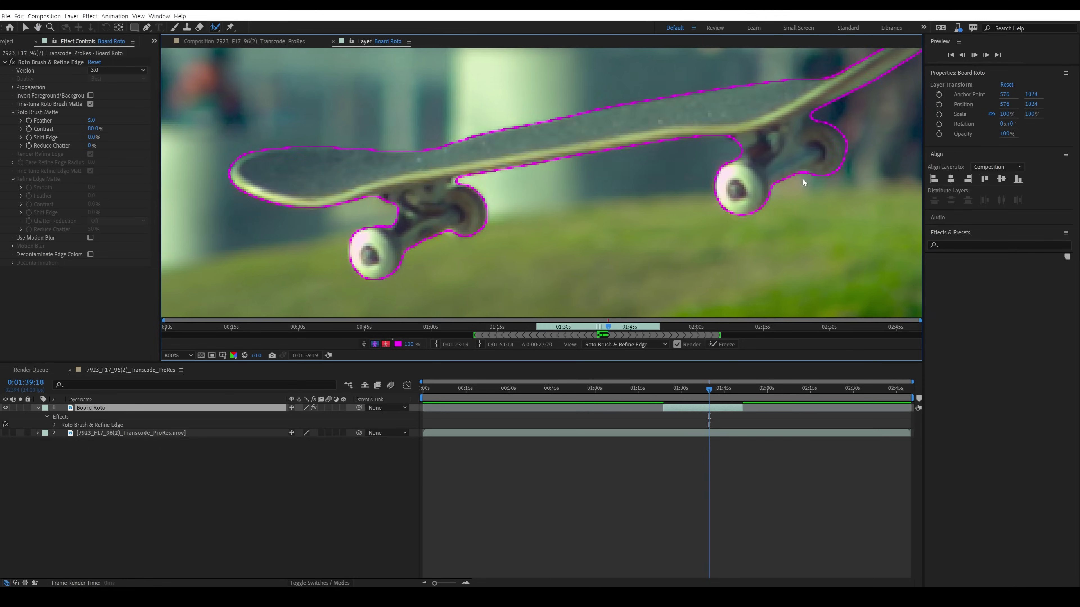
key("Page_Down")
key("Page_Down")
key("Page_Down")
key("Page_Down")
key("Page_Down")
key("Page_Down")
key("Page_Down")
key("Page_Down")
key("Page_Down")
key("Page_Down")
key("Page_Down")
key("Page_Down")
key("Page_Down")
key("Page_Down")
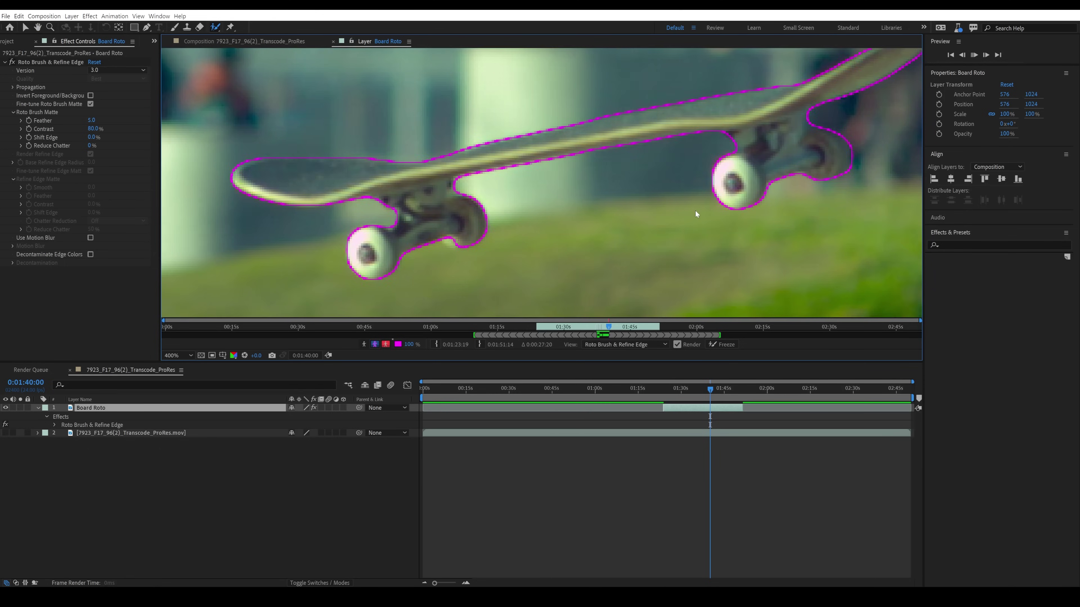
key("comma")
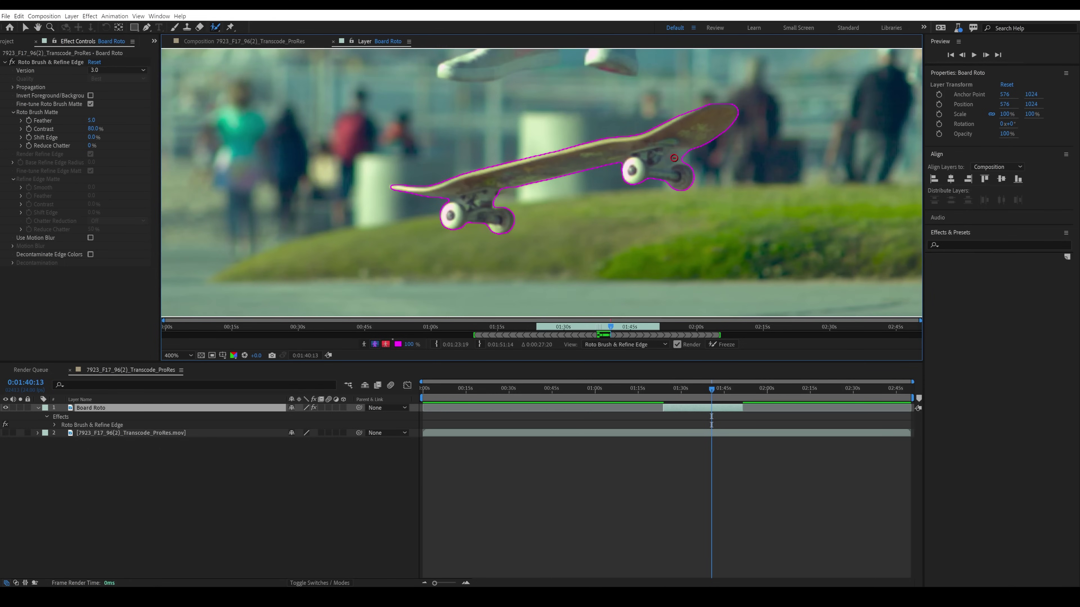
left_click_drag(694, 160, 694, 160)
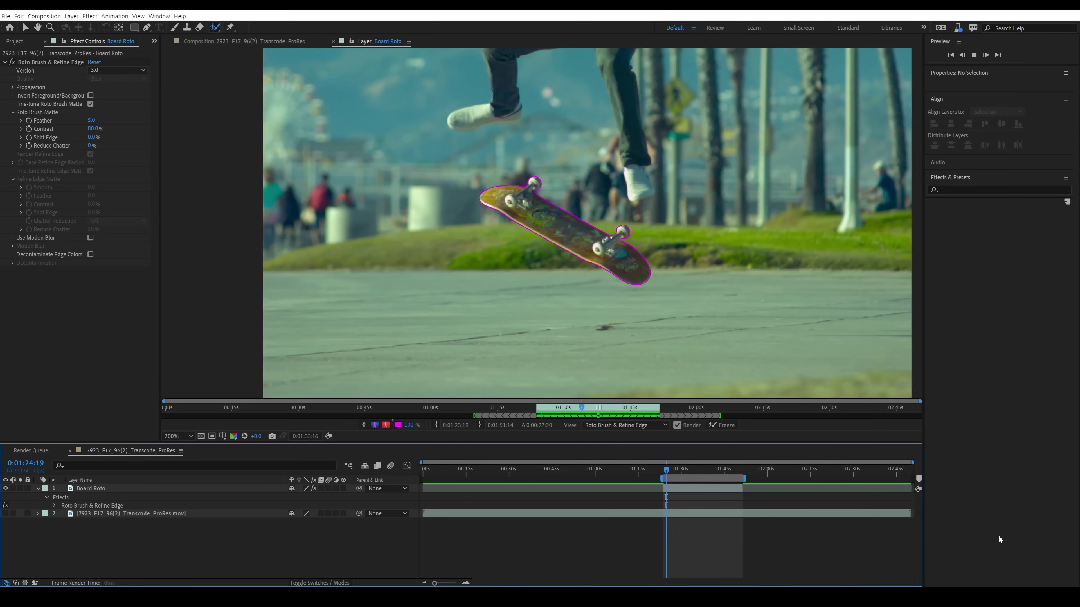
Freeze the propagated board matte, then scrub Board Echo and show the skate footage layer
left_click(716, 424)
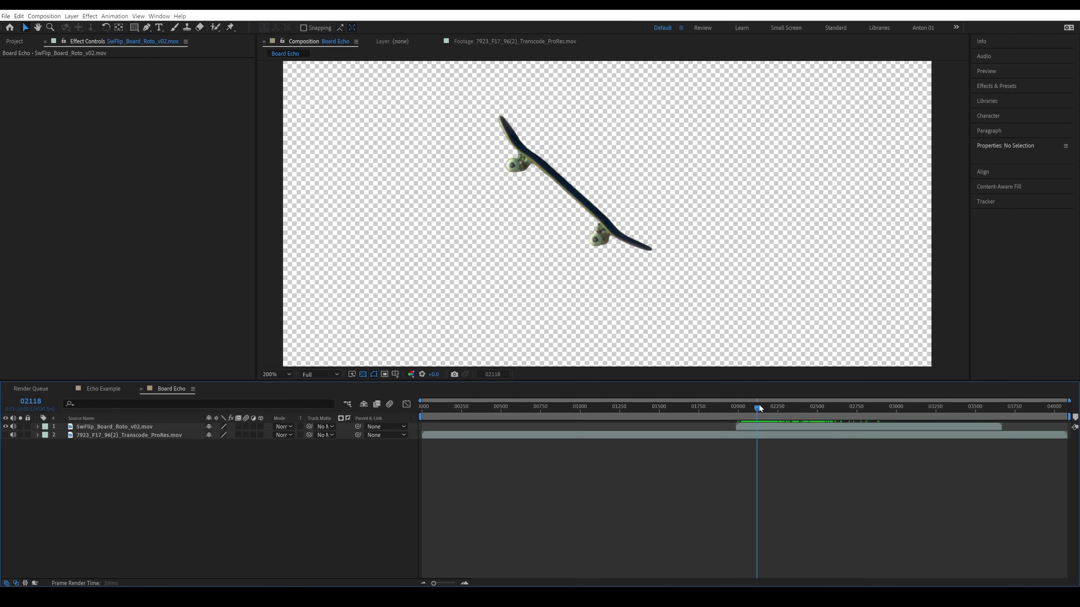
mouse_move(758, 404)
left_mouse_down()
mouse_move(821, 394)
mouse_move(749, 396)
left_mouse_up()
left_click(6, 435)
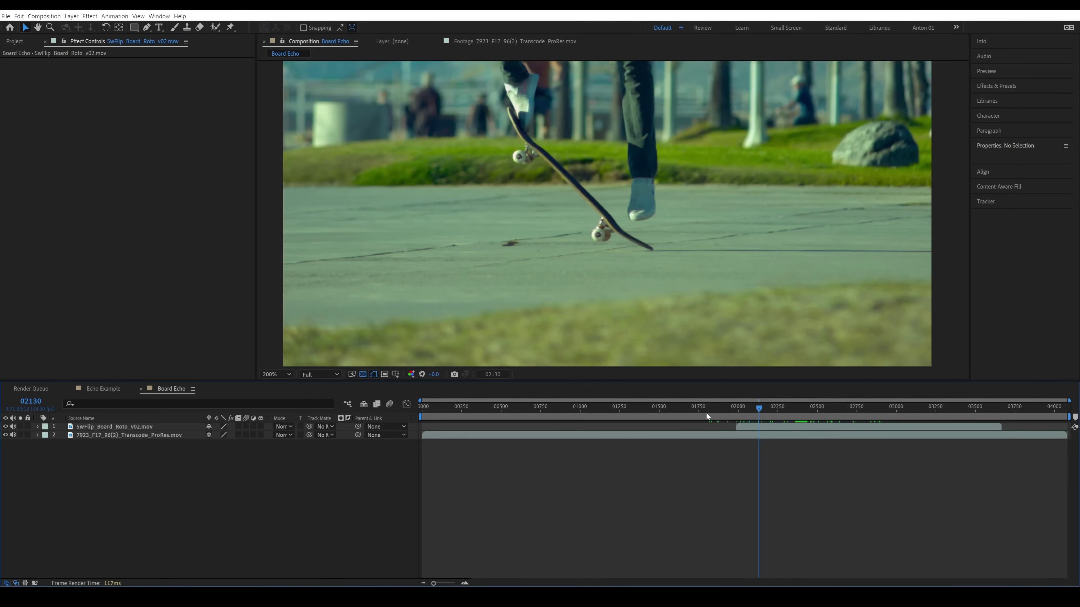
Hide the background footage and apply Echo to the board roto layer with Composite In Front
left_click_drag(734, 414, 771, 407)
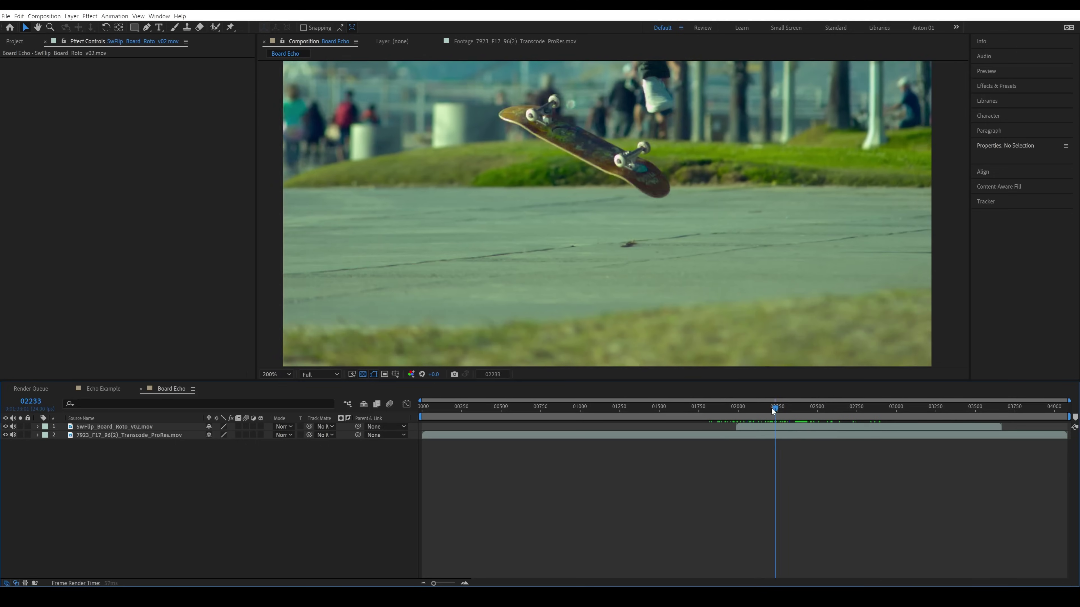
left_click_drag(587, 288, 612, 298)
left_click(5, 434)
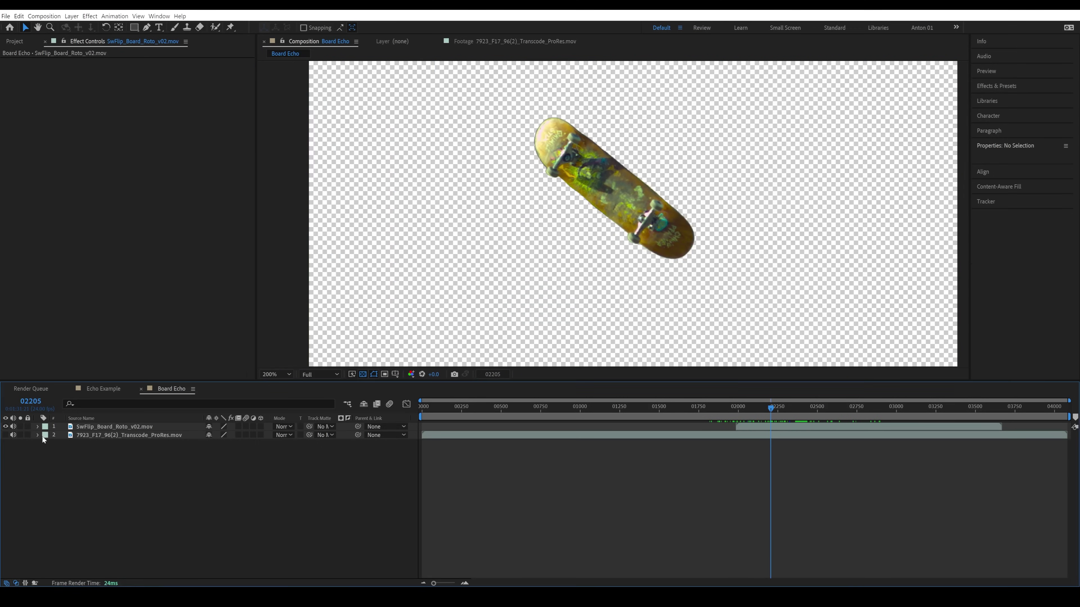
left_click(126, 427)
key("ctrl+space")
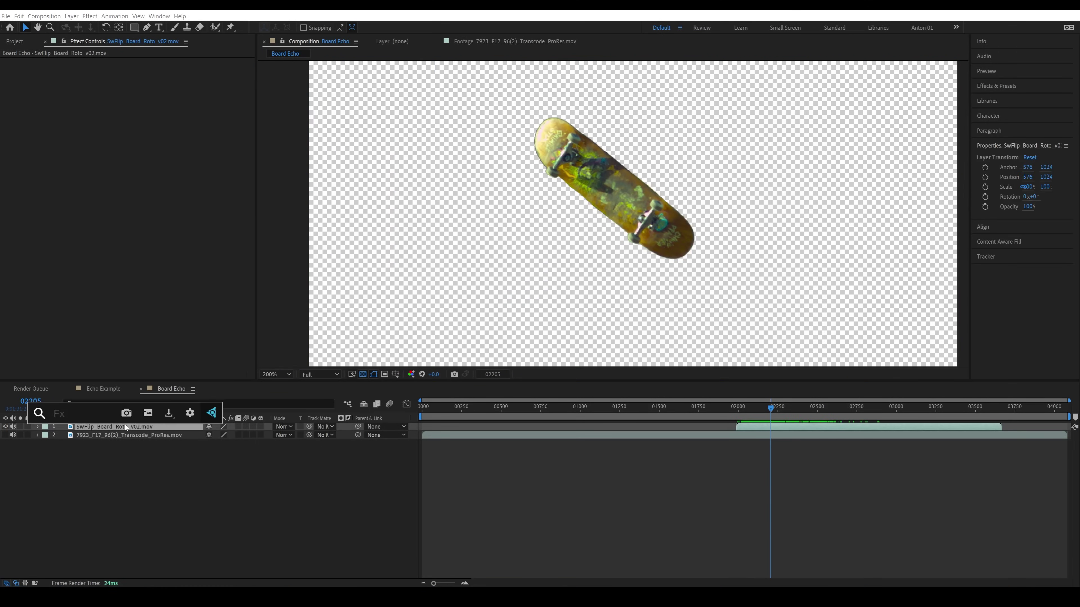
type("echo")
key("Down")
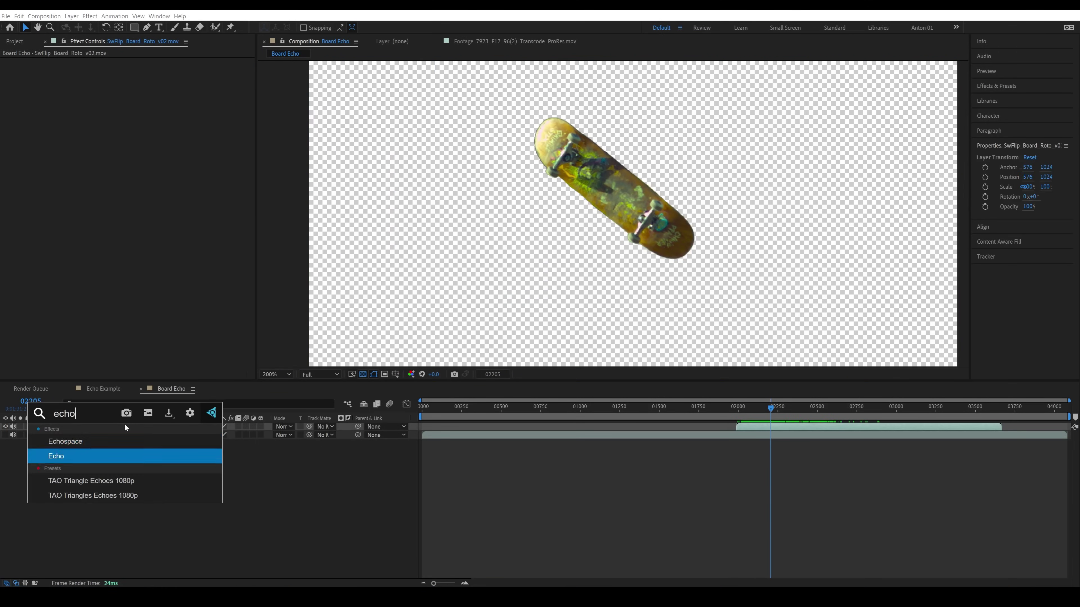
key("Return")
left_click(162, 104)
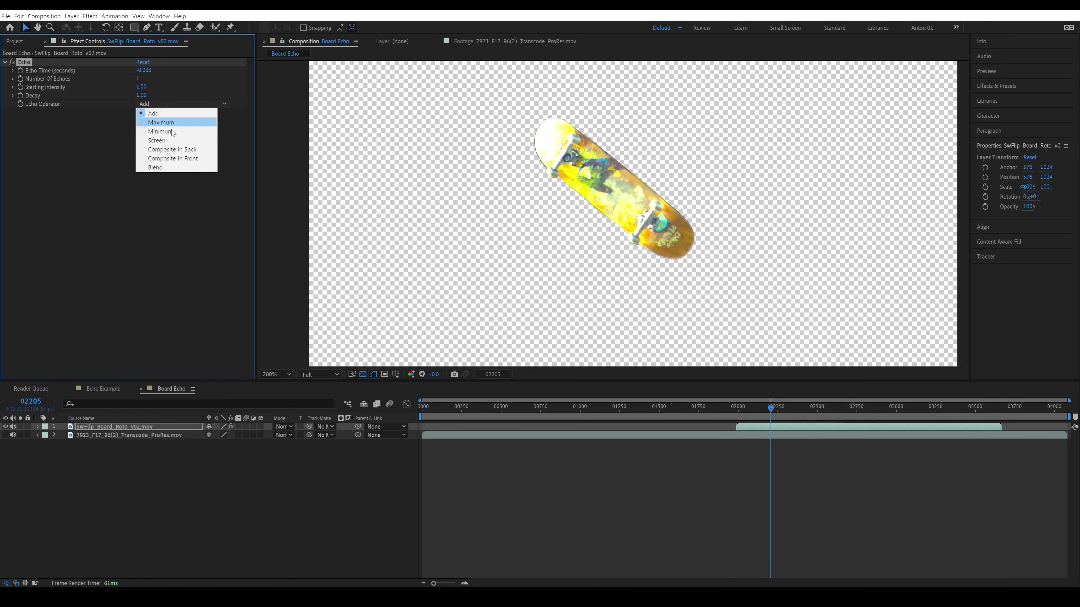
left_click(170, 155)
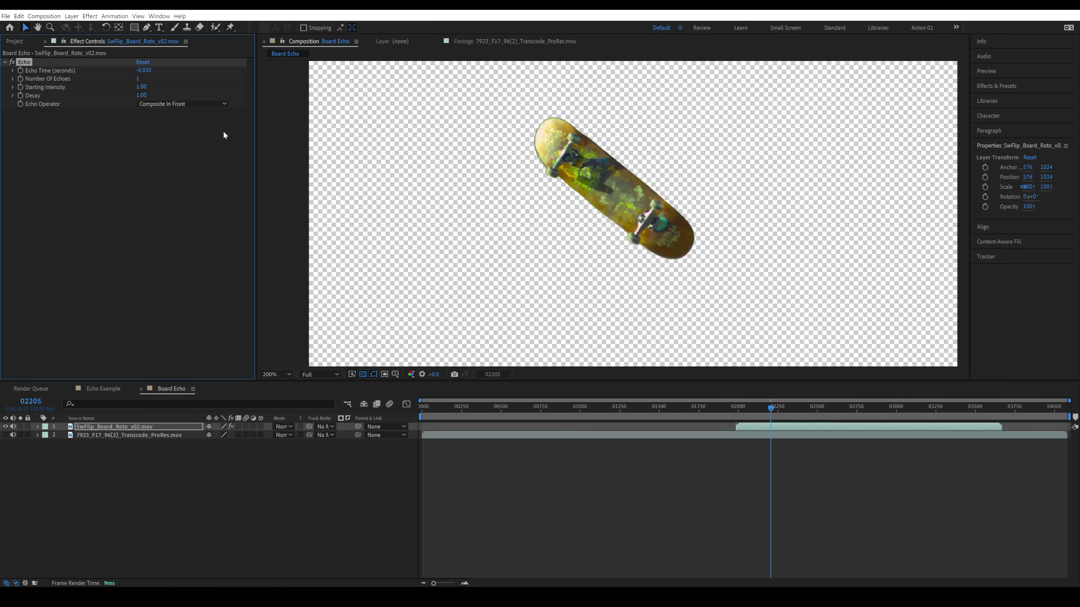
Raise Number Of Echoes to about 41 and frame the echoed board at 200% zoom
mouse_move(747, 407)
left_mouse_down()
mouse_move(738, 408)
mouse_move(748, 407)
left_mouse_up()
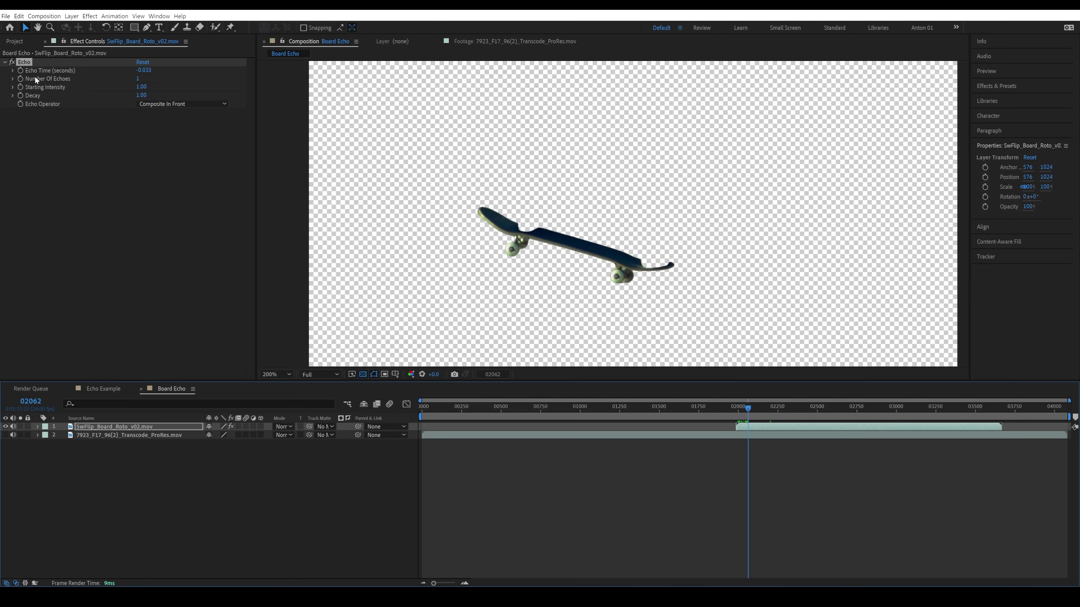
left_click_drag(138, 77, 161, 77)
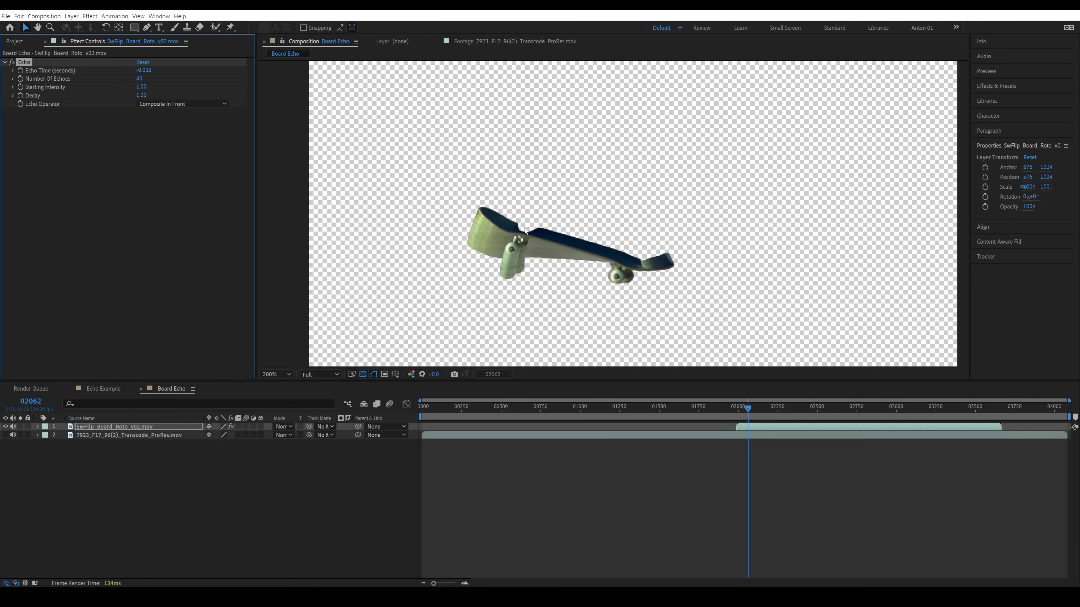
key("h")
left_click_drag(526, 231, 491, 180)
scroll(631, 242, "up", 3)
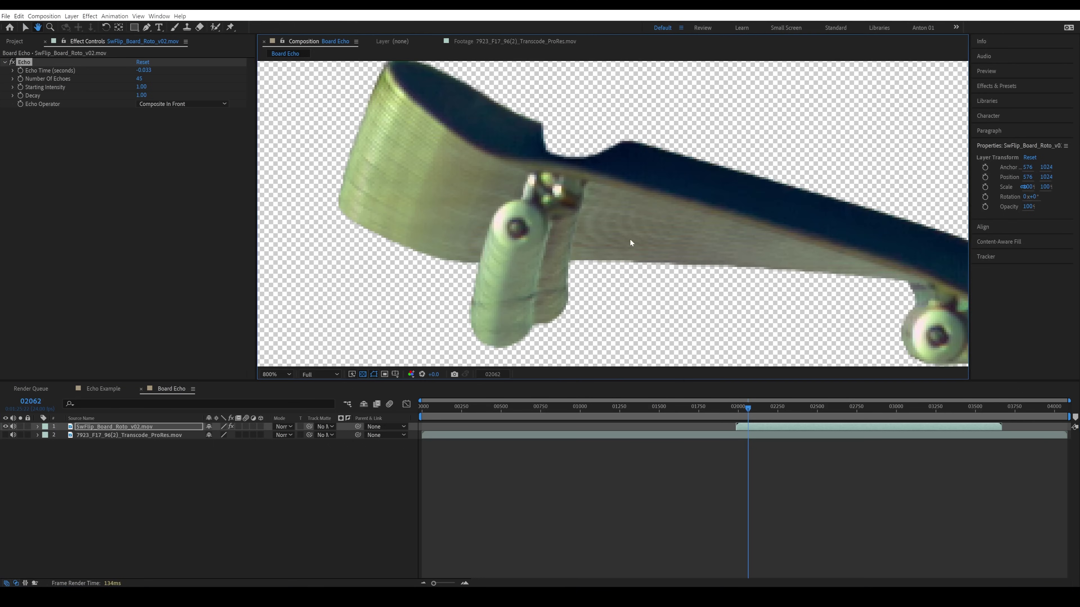
scroll(548, 192, "down", 1)
key("v")
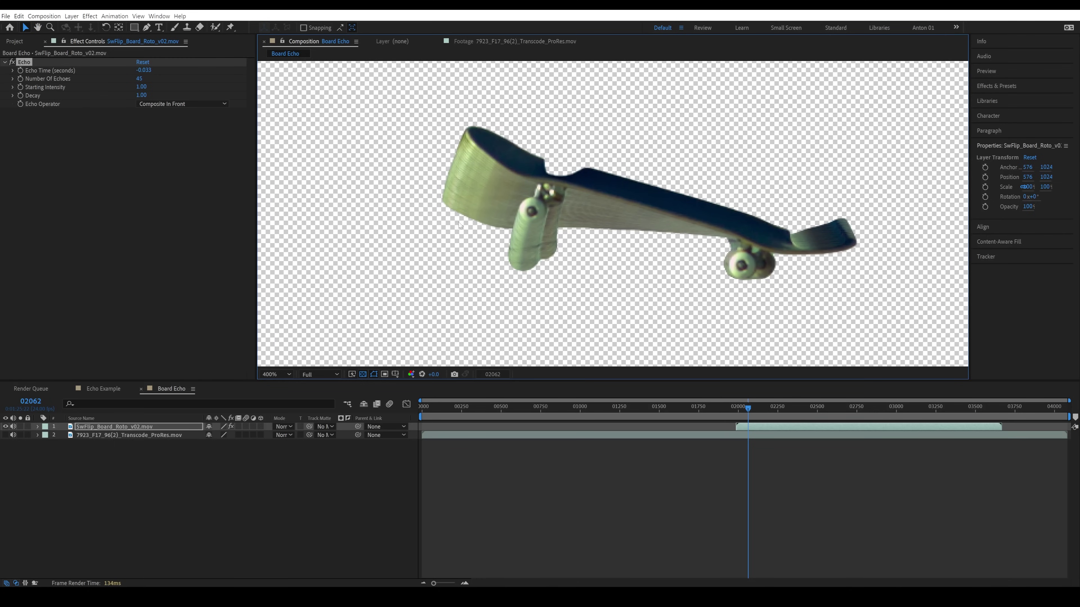
key("comma")
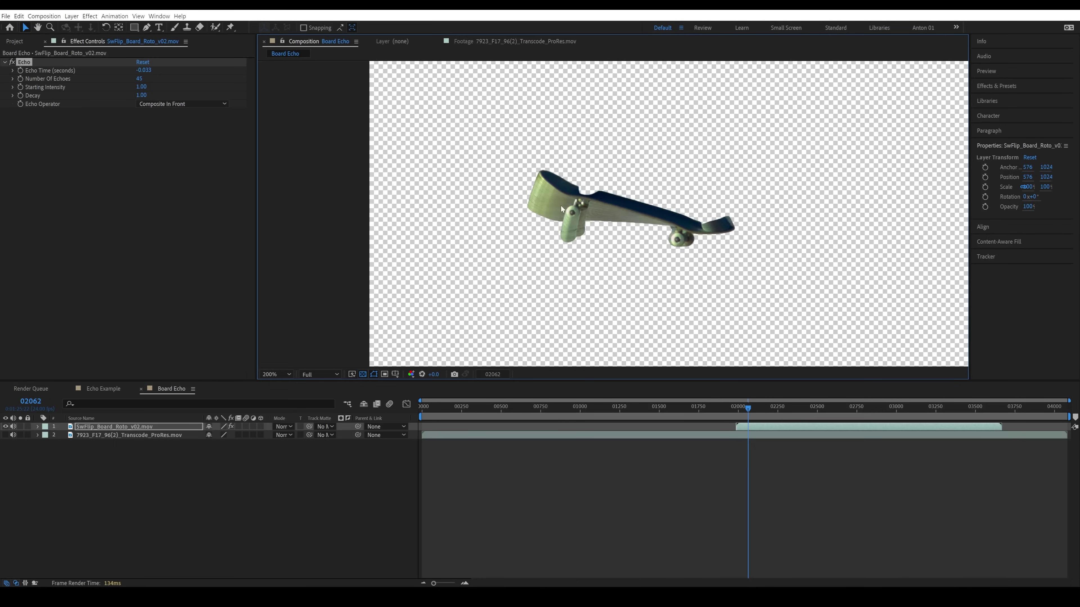
key("h")
left_click_drag(561, 206, 504, 218)
key("v")
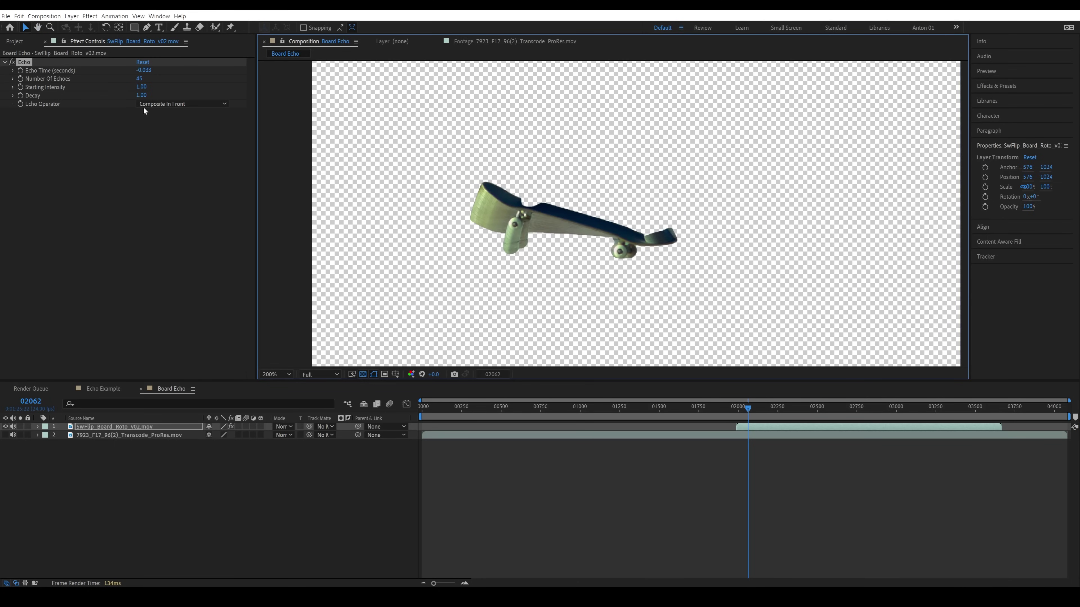
left_click_drag(751, 408, 740, 412)
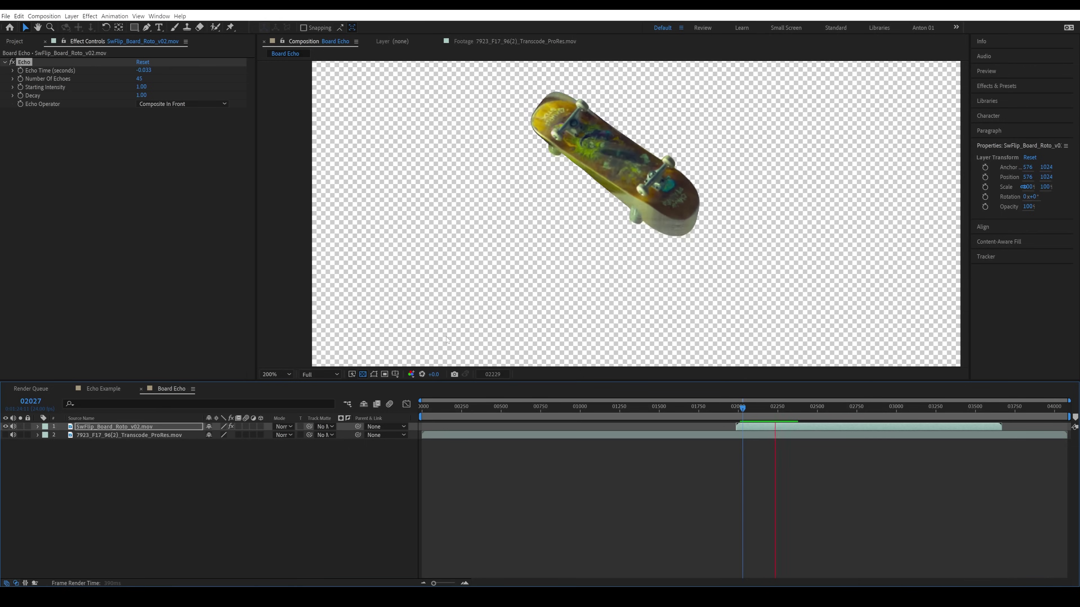
Turn the skate footage back on and scrub the flip to review the 41-copy echo trail
key("space")
left_click(5, 435)
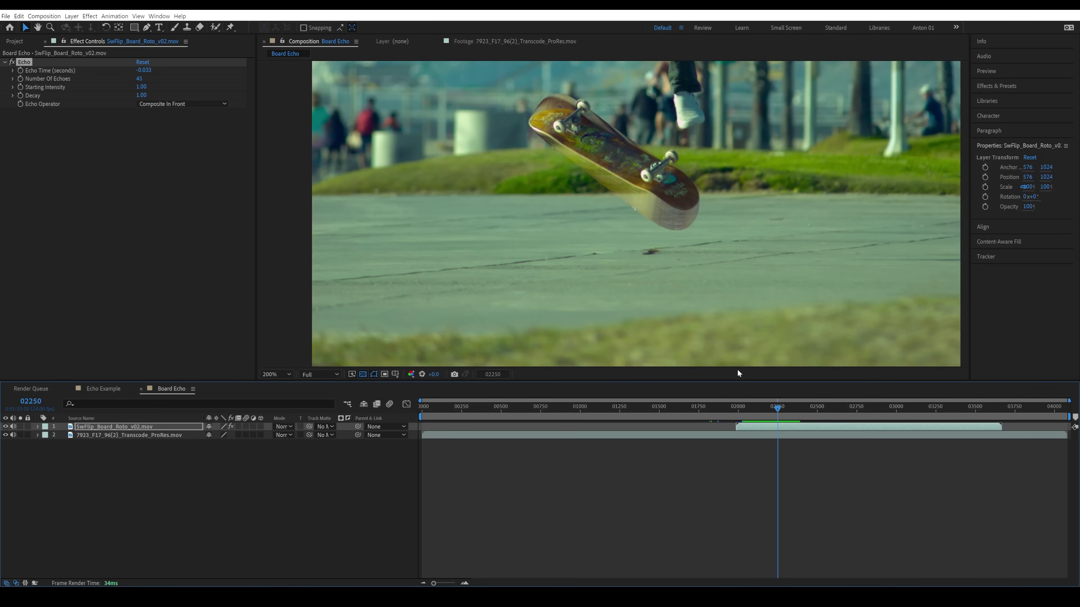
mouse_move(775, 404)
left_mouse_down()
mouse_move(754, 411)
mouse_move(768, 408)
left_mouse_up()
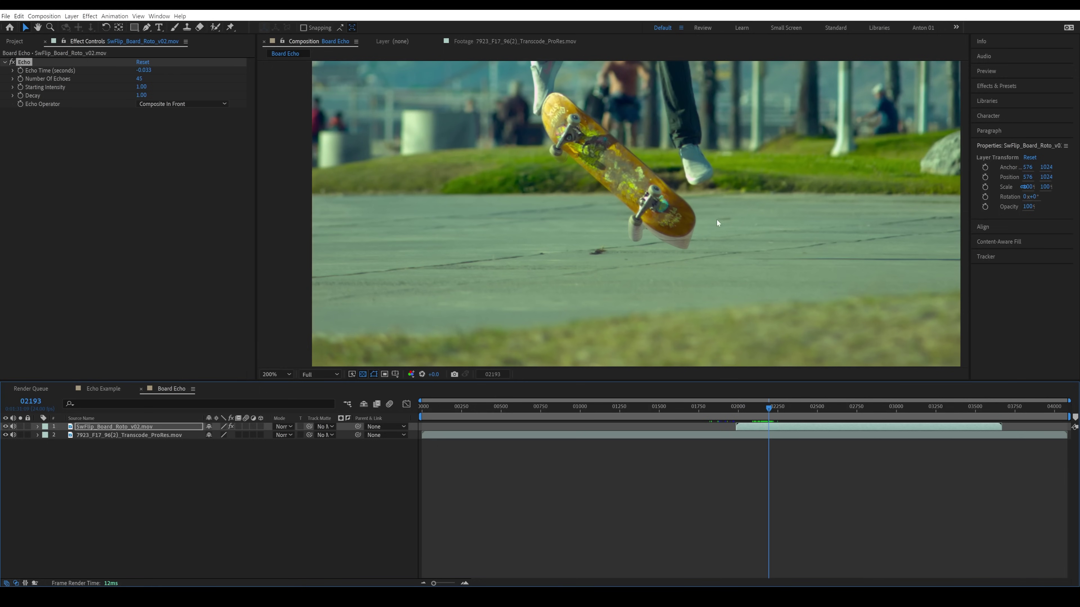
mouse_move(765, 406)
left_mouse_down()
mouse_move(755, 411)
mouse_move(780, 413)
mouse_move(760, 416)
left_mouse_up()
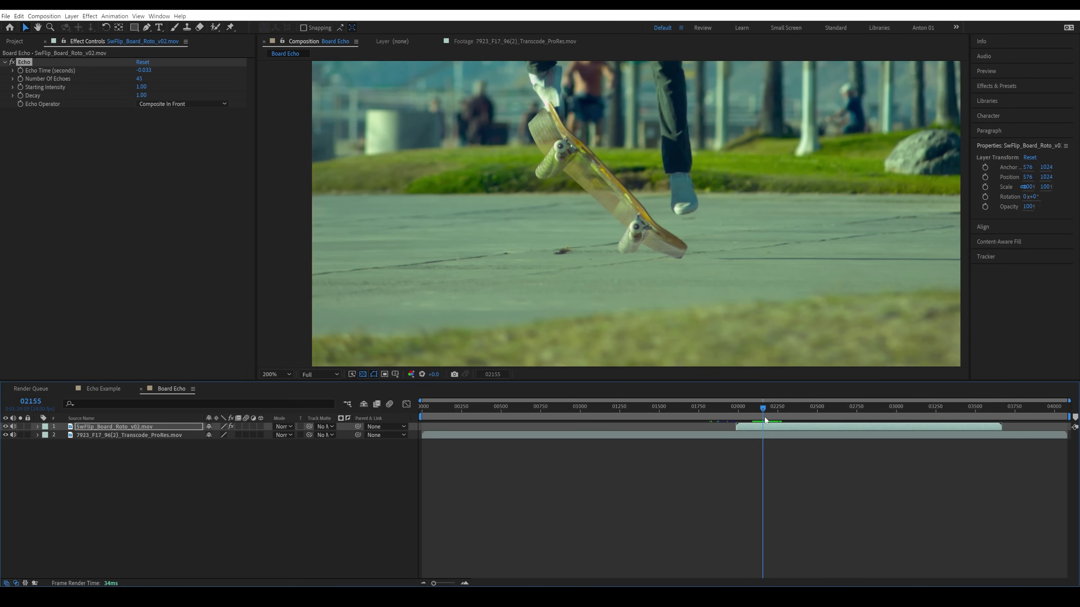
left_click(712, 439)
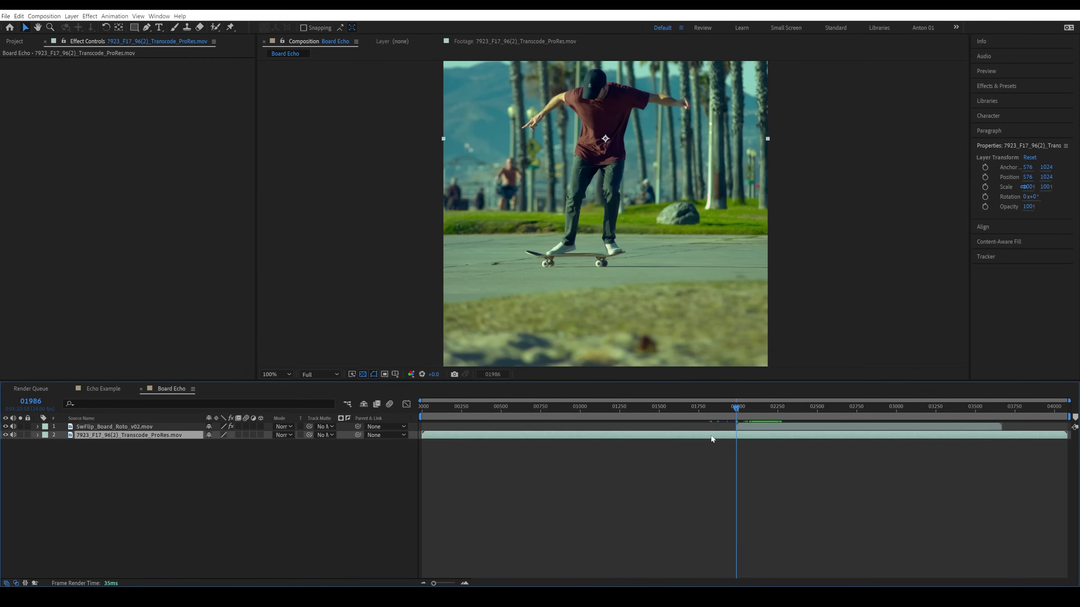
Apply Mocha AE to the skate footage layer and launch the Mocha tracking window
key("ctrl+space")
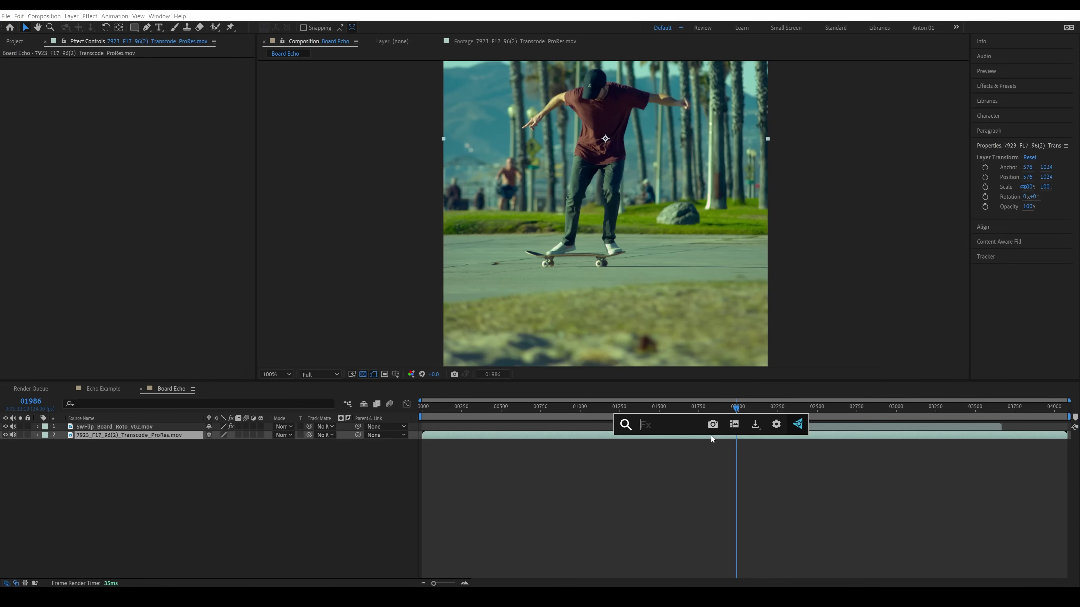
type("mocha")
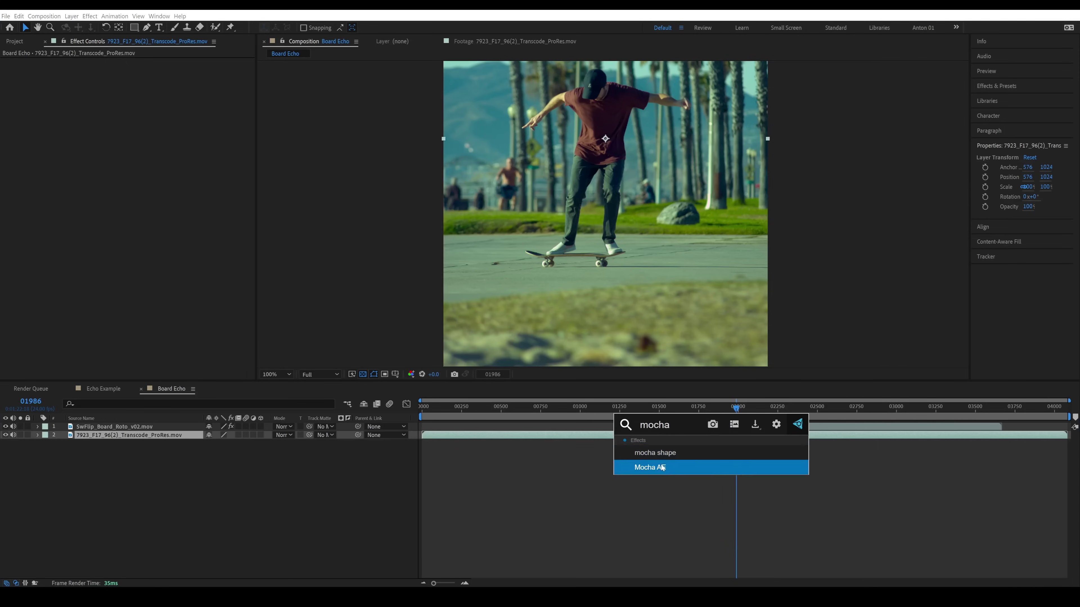
left_click(661, 467)
left_click(47, 86)
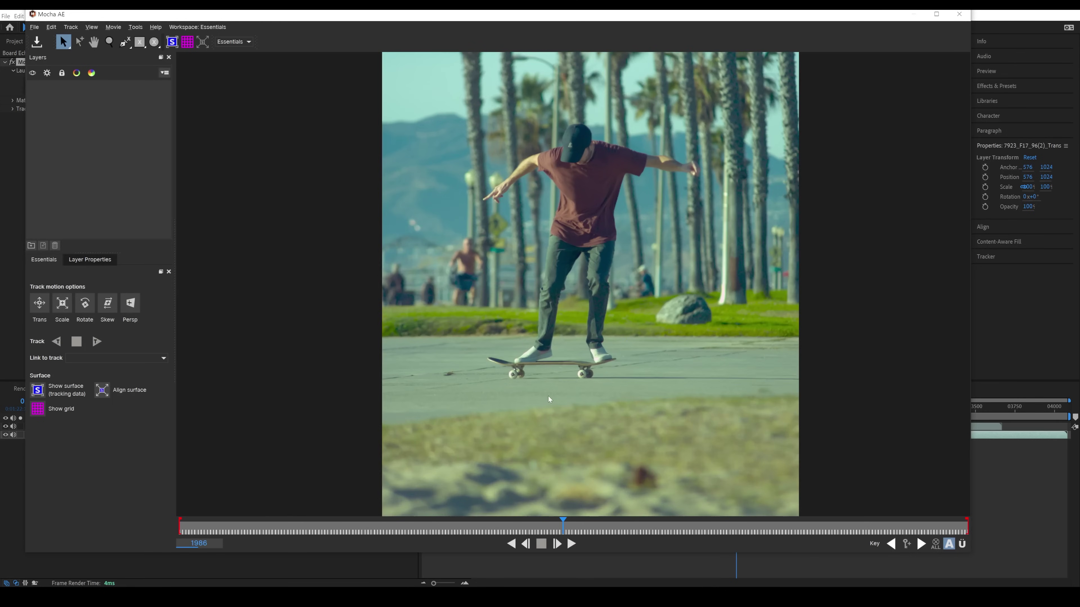
Track a rectangle on the ground forward with rotation and scale tracking disabled
left_click_drag(425, 404, 401, 359)
left_click(141, 43)
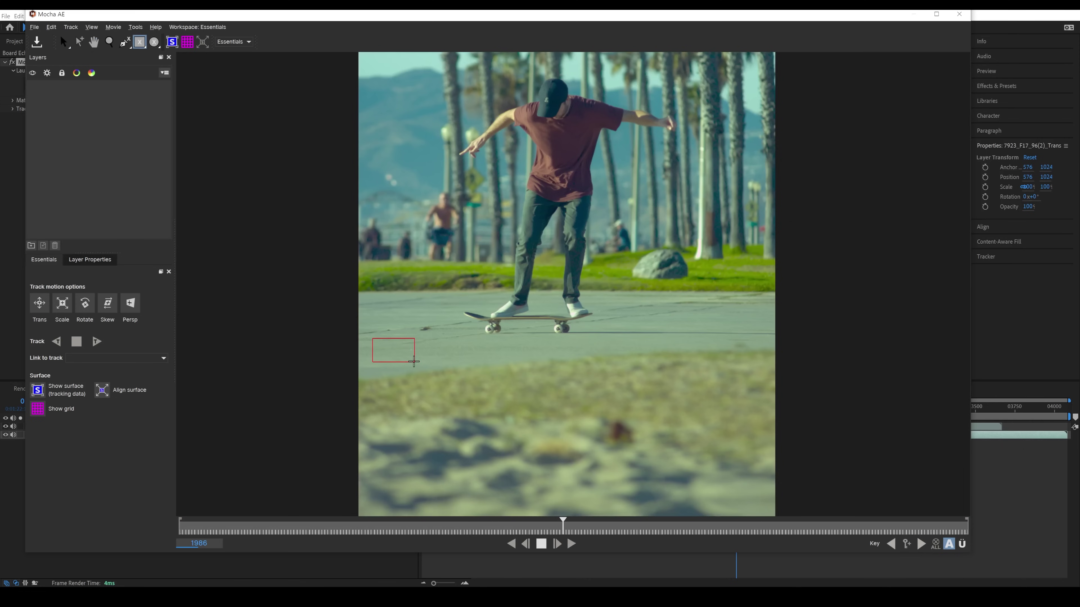
left_click_drag(414, 361, 414, 362)
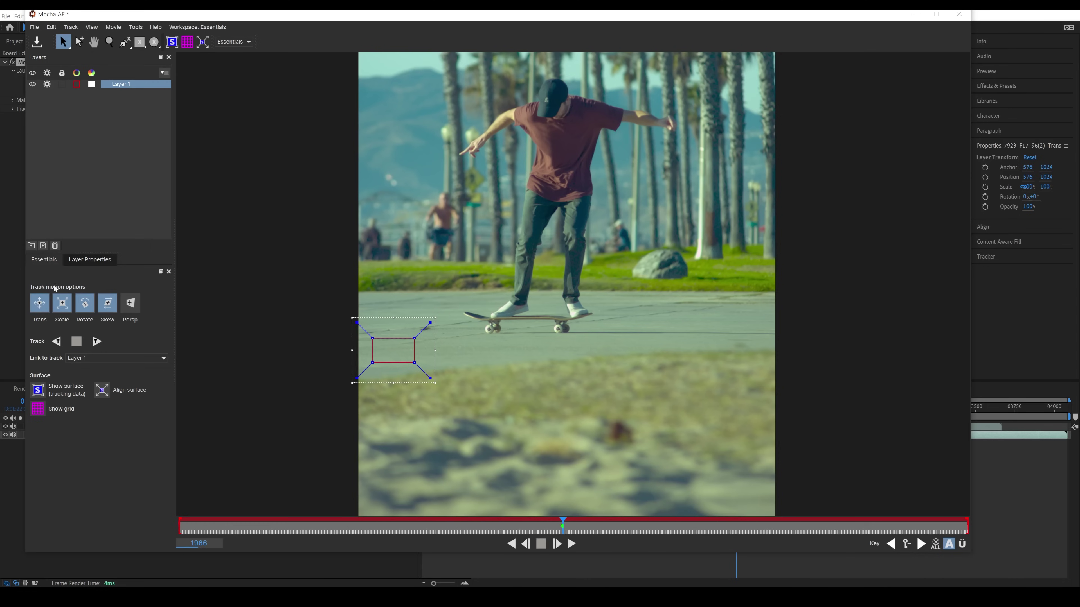
left_click(84, 309)
left_click(60, 312)
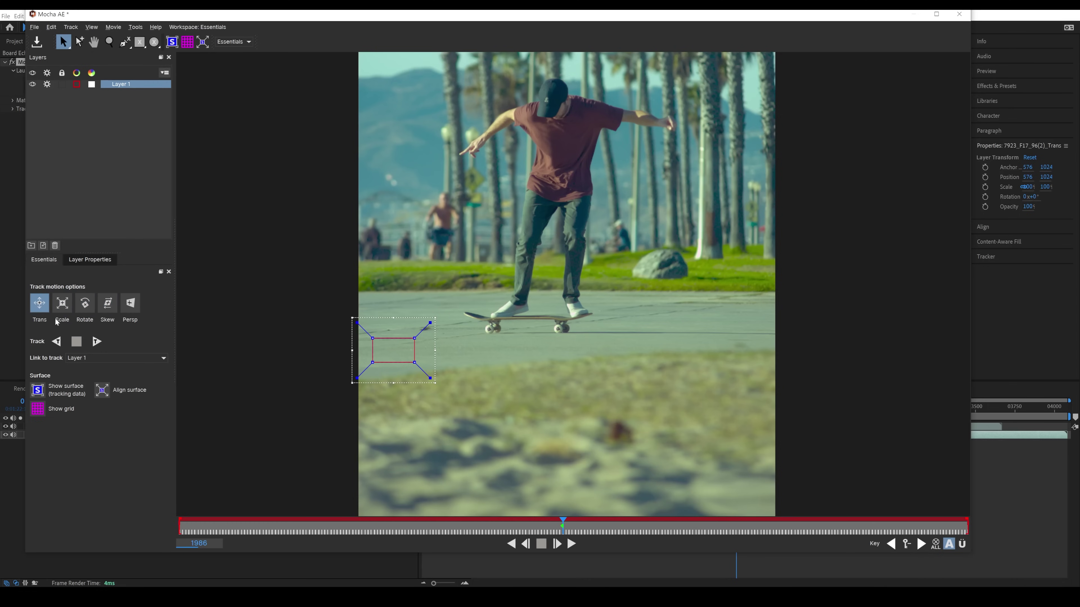
left_click(97, 342)
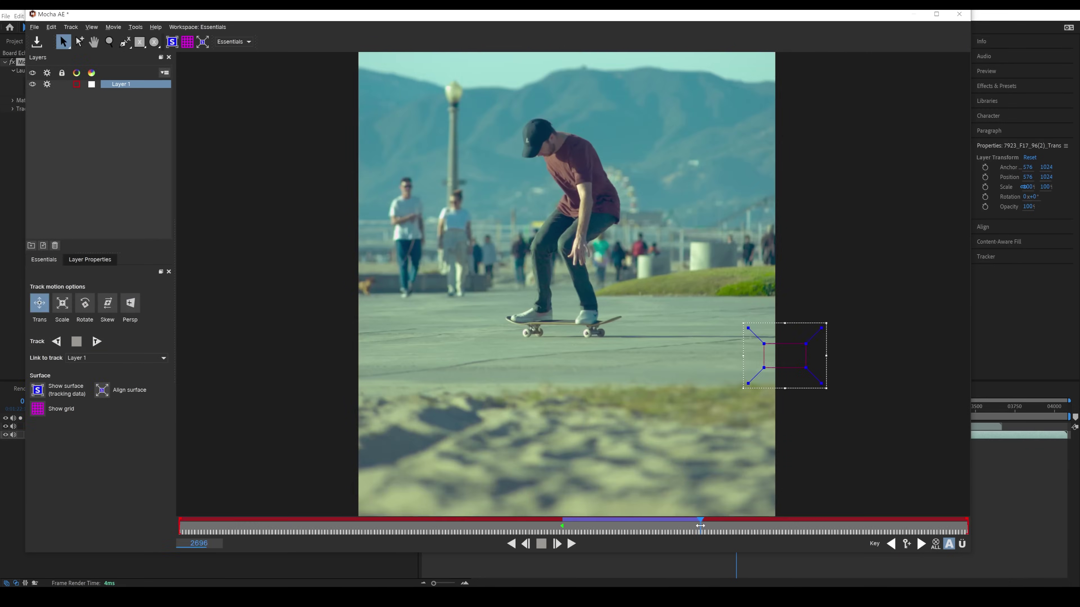
left_click_drag(700, 526, 644, 525)
Rename the tracked layer 'Track', save the Mocha project, and return to After Effects
double_click(121, 85)
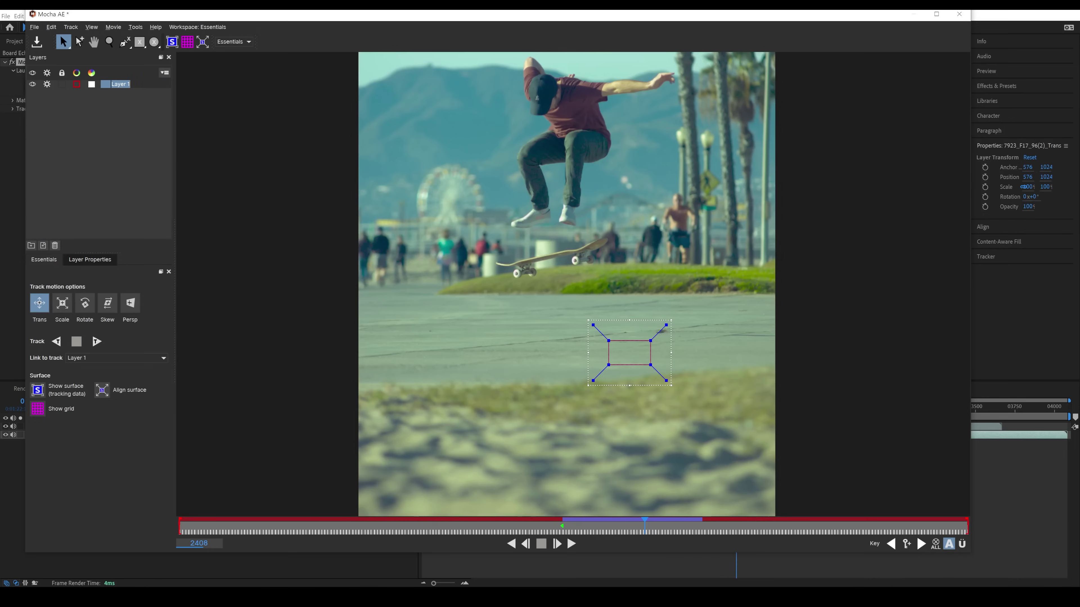
type("Track")
key("Return")
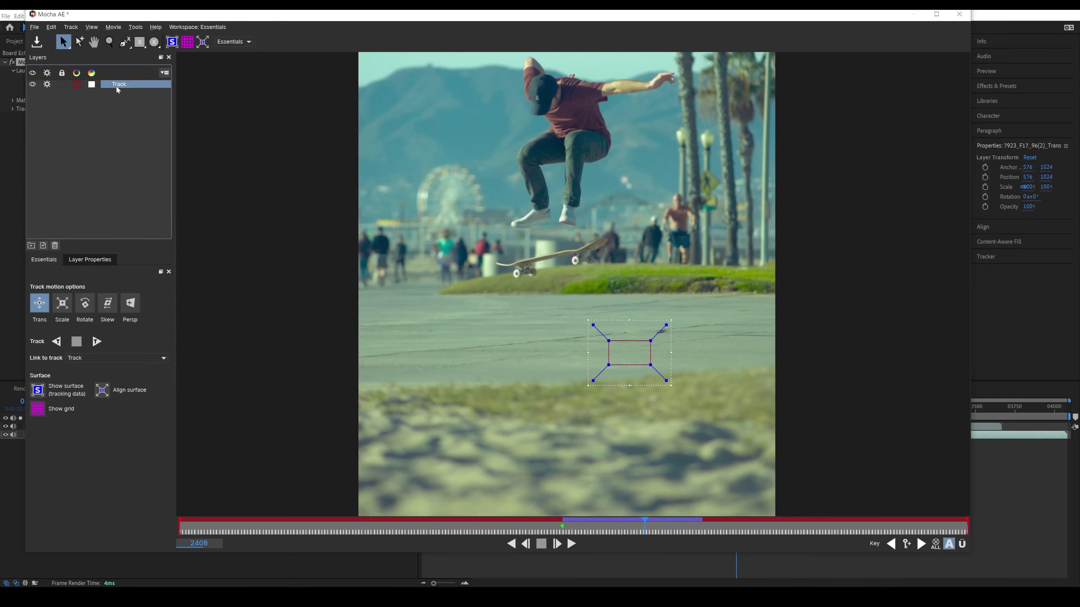
left_click(34, 43)
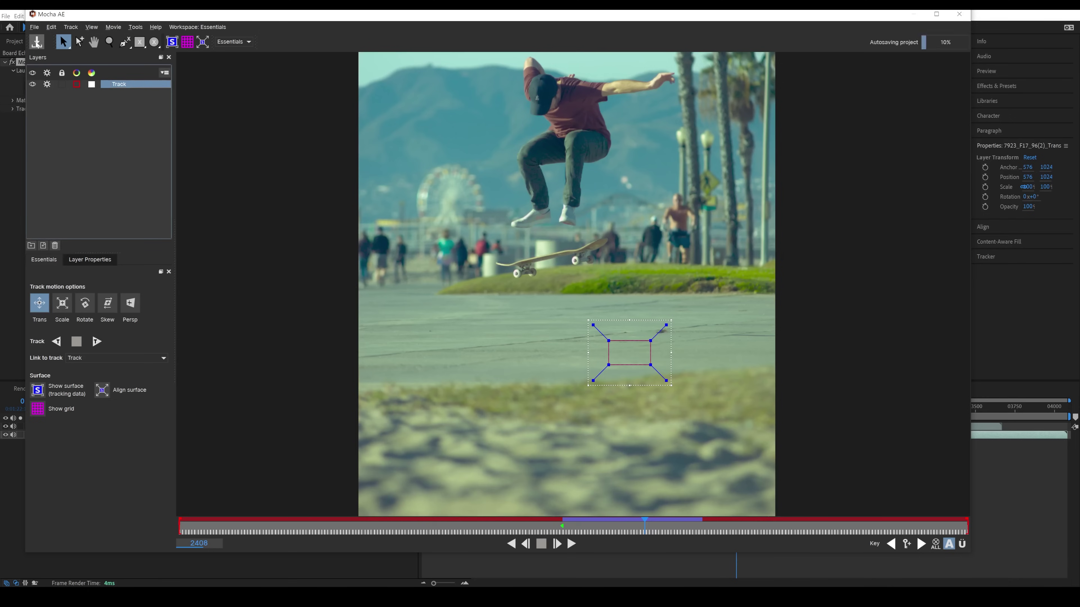
left_click(959, 15)
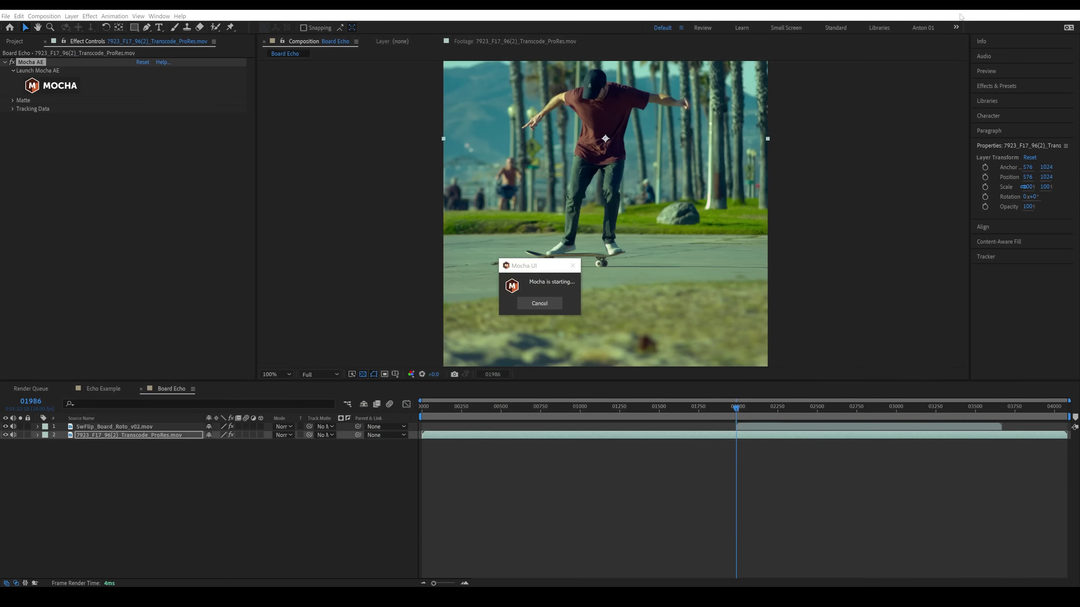
Create track data from the Mocha layer in its Tracking Data settings
left_click(12, 110)
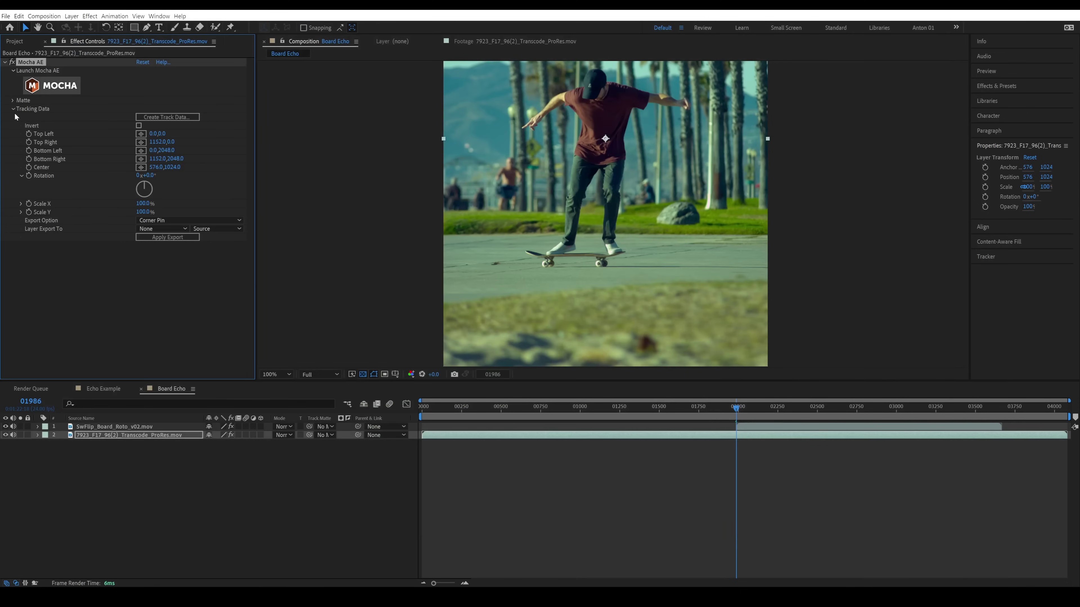
left_click(158, 115)
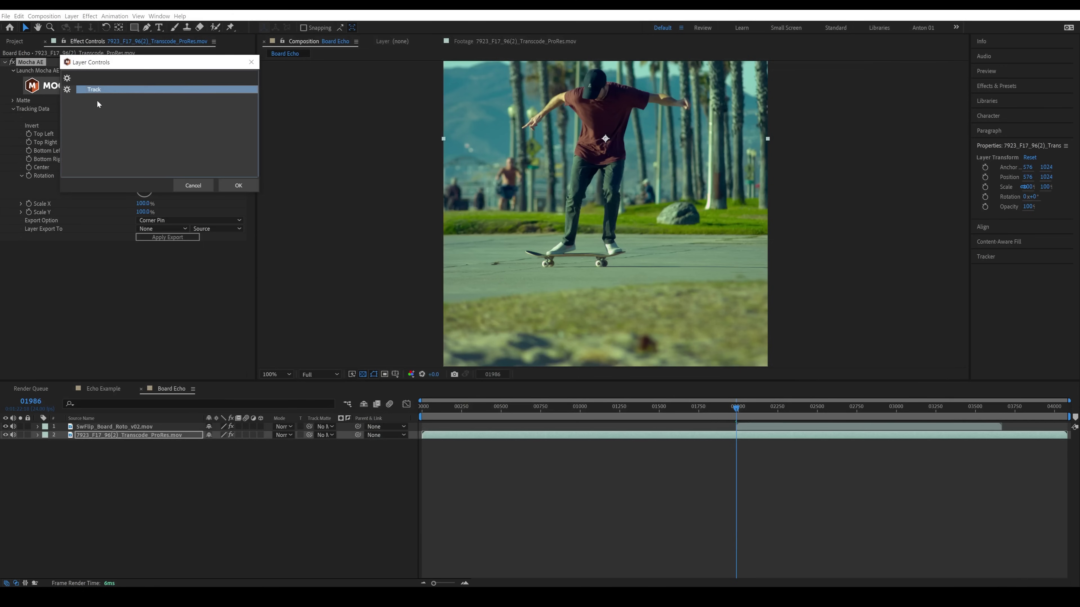
left_click(238, 185)
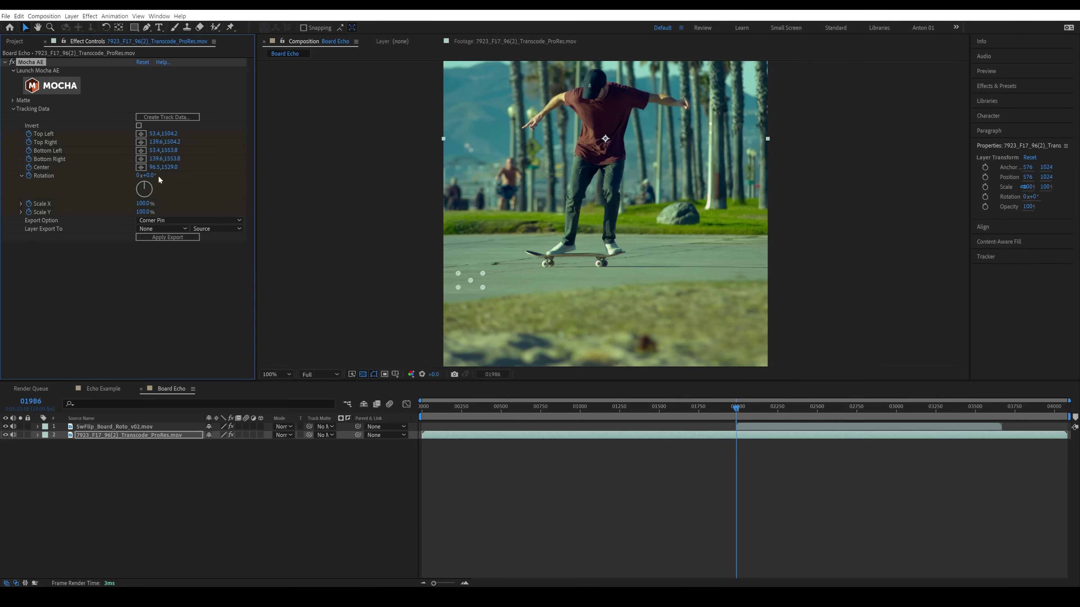
Add a new null object layer named Track
left_click(333, 536)
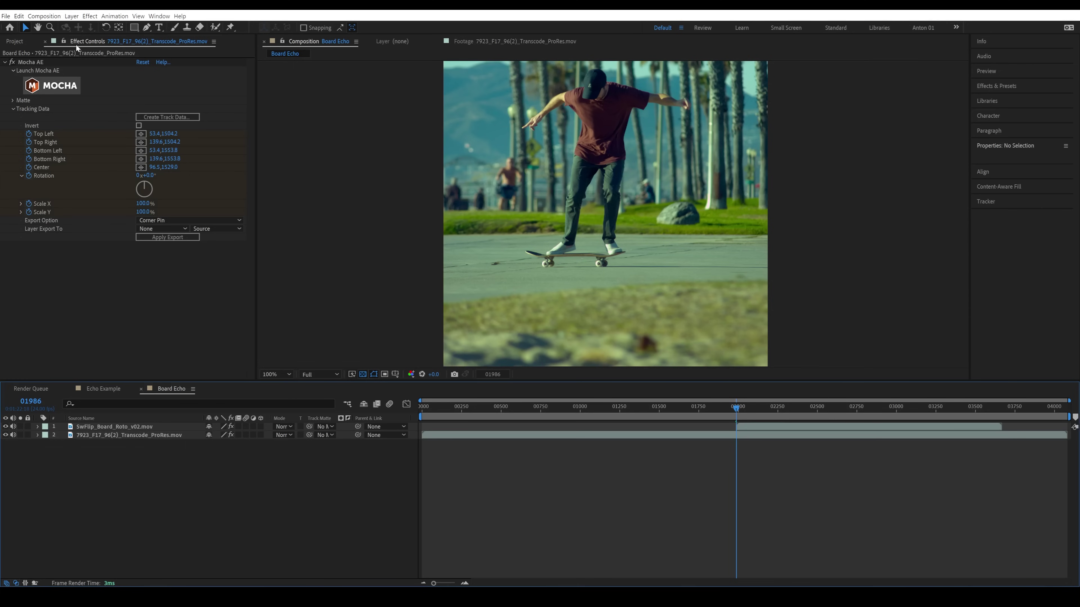
left_click(72, 16)
mouse_move(106, 26)
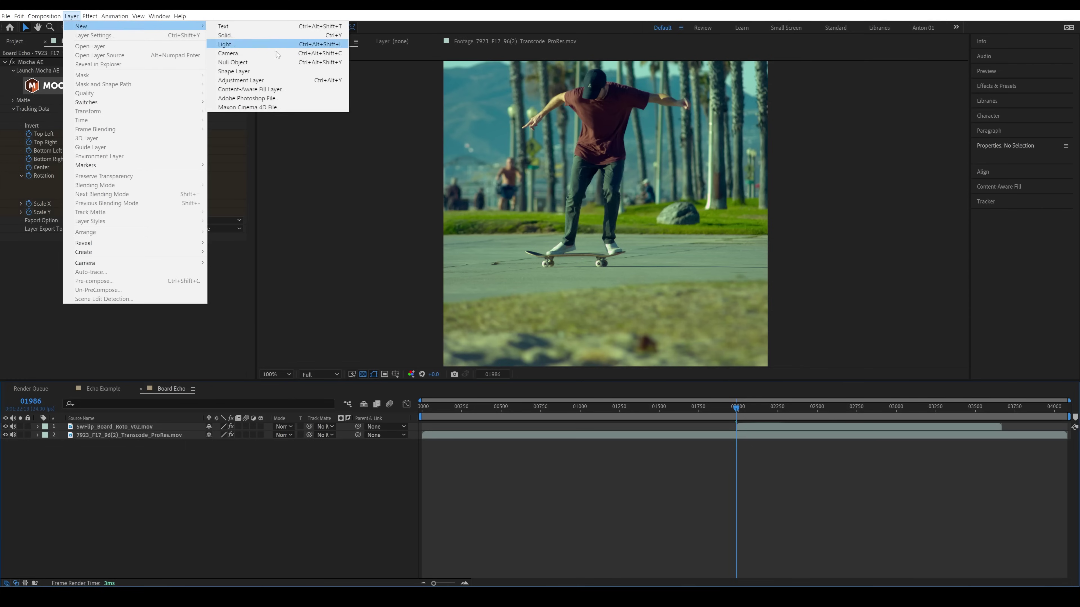
left_click(238, 62)
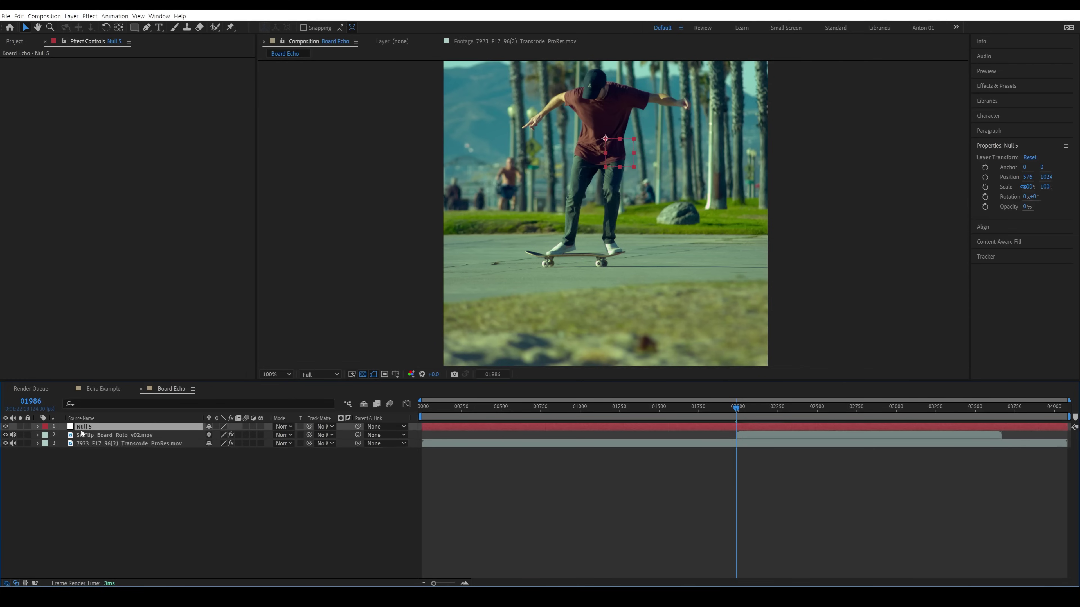
key("Return")
type("Tra")
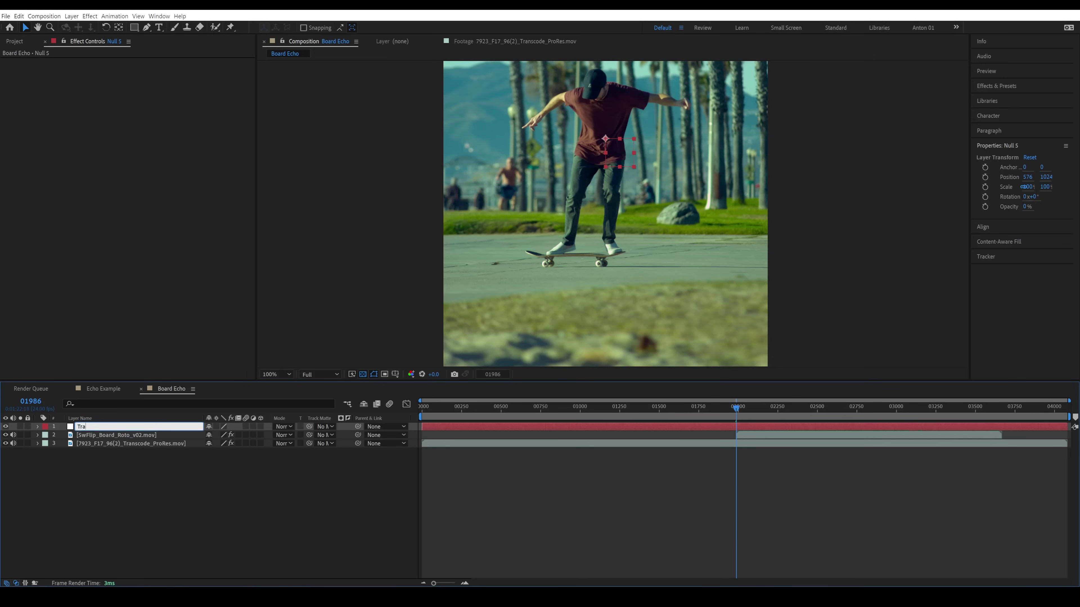
type("ck")
key("Return")
Export the Mocha track as Transform data onto the Track null and reveal its keyframes
left_click(132, 443)
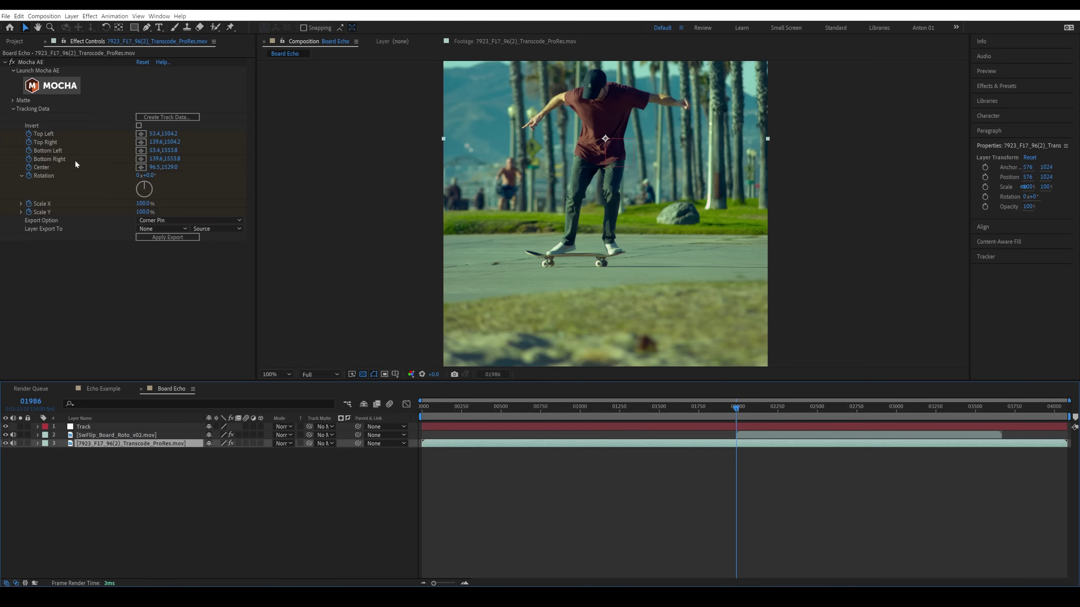
left_click(192, 221)
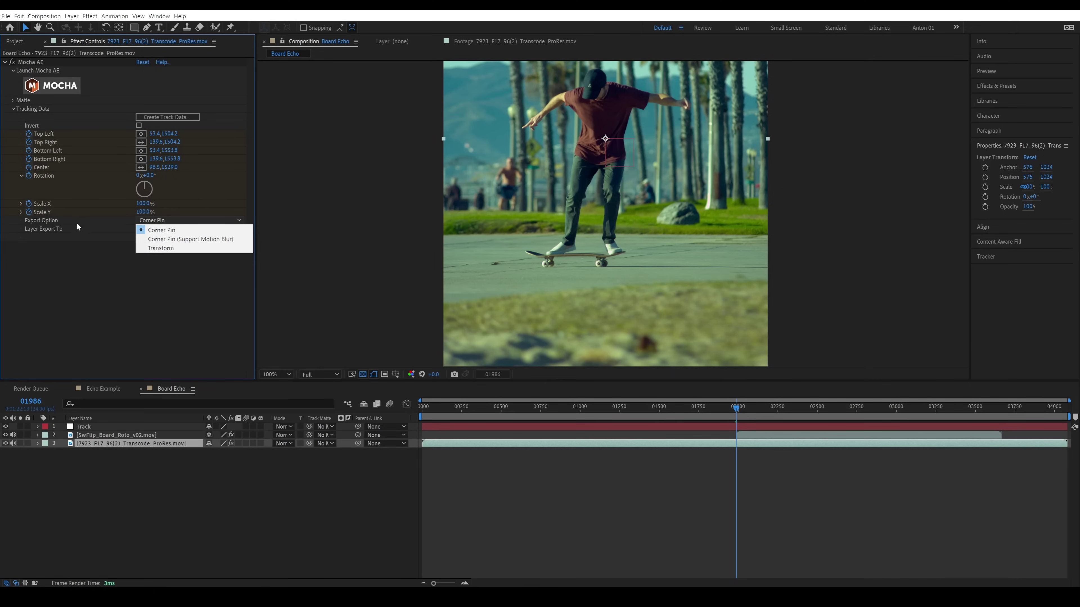
left_click(140, 248)
left_click(146, 229)
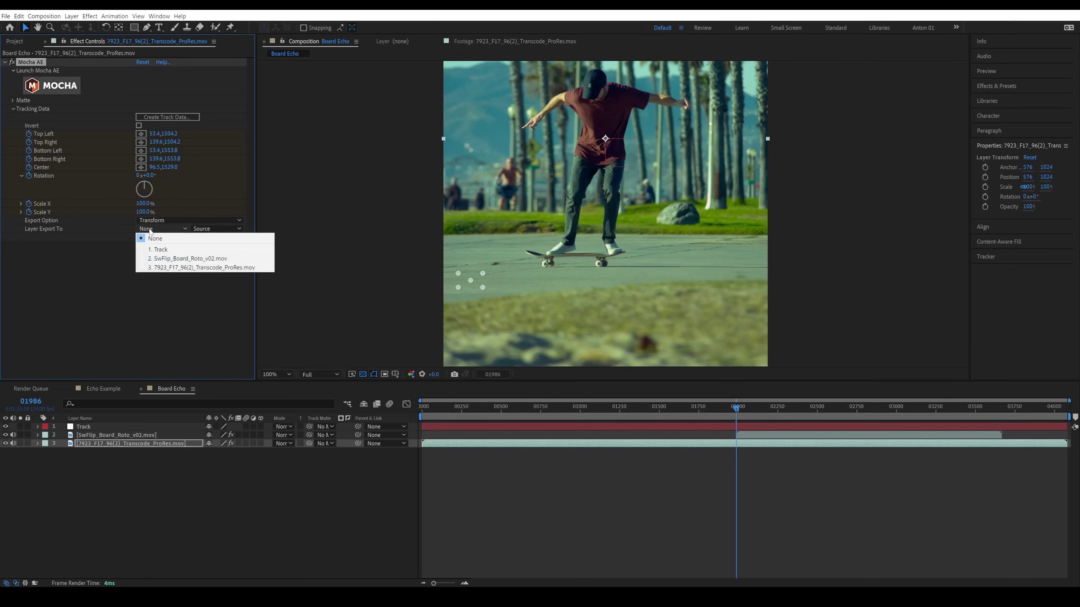
left_click(160, 249)
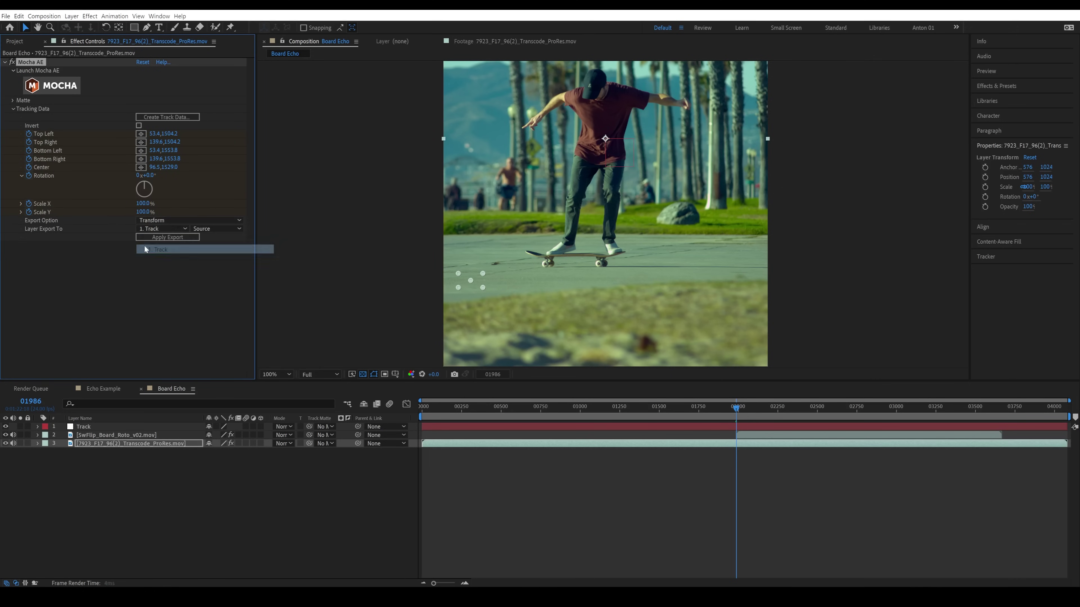
left_click(168, 240)
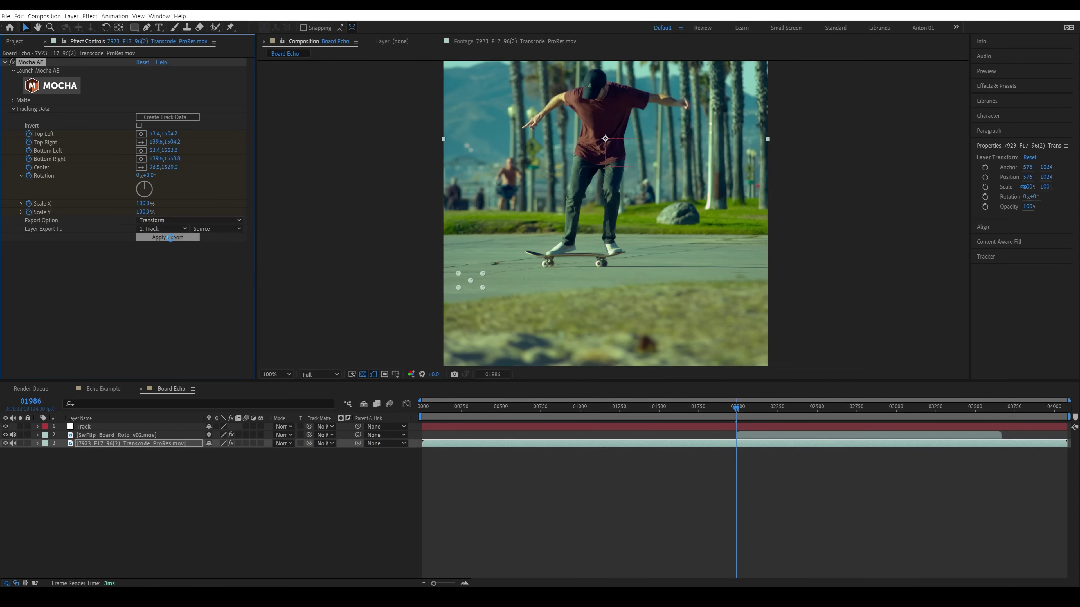
left_click(114, 434)
left_click(100, 427)
key("u")
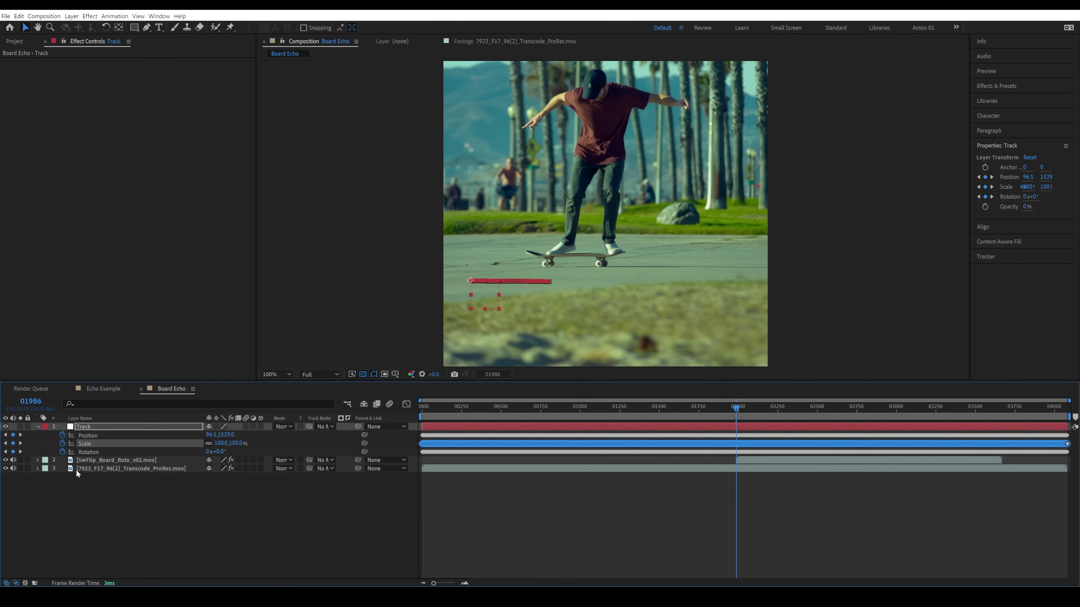
Remove the Scale and Rotation keyframes from the Track null
left_click(62, 443)
left_click(62, 452)
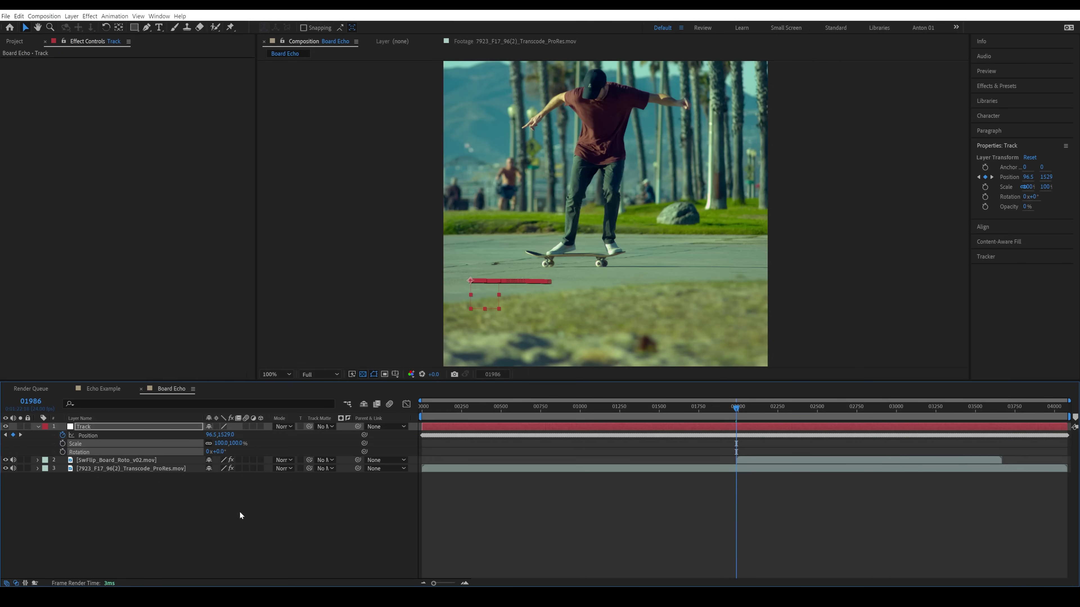
left_click(52, 442)
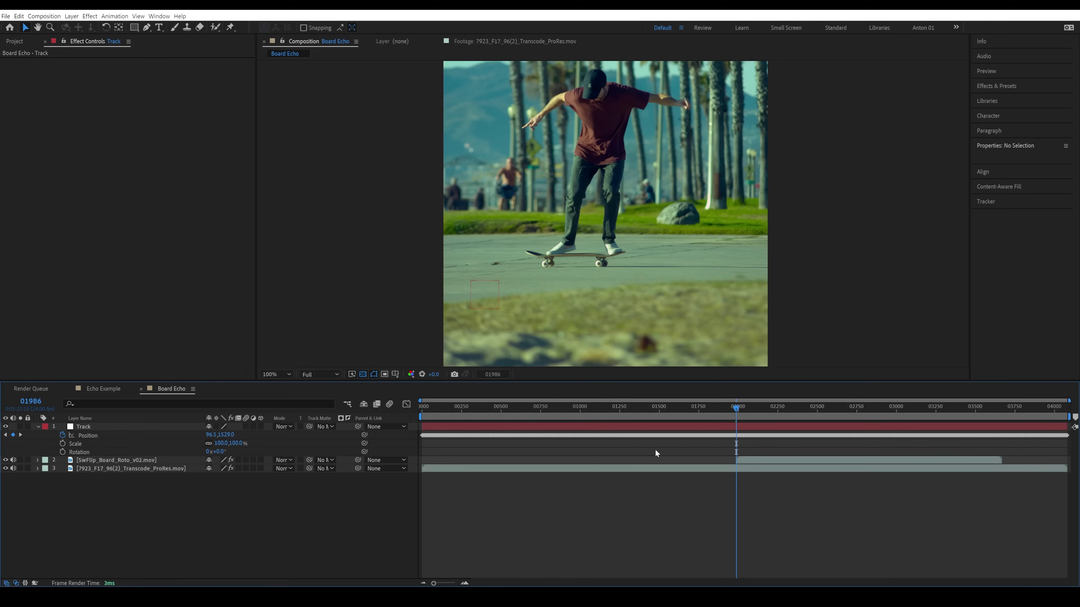
Marquee-select and delete the stray Position keyframes before the track begins
key(";")
left_click_drag(729, 442, 216, 400)
key("Delete")
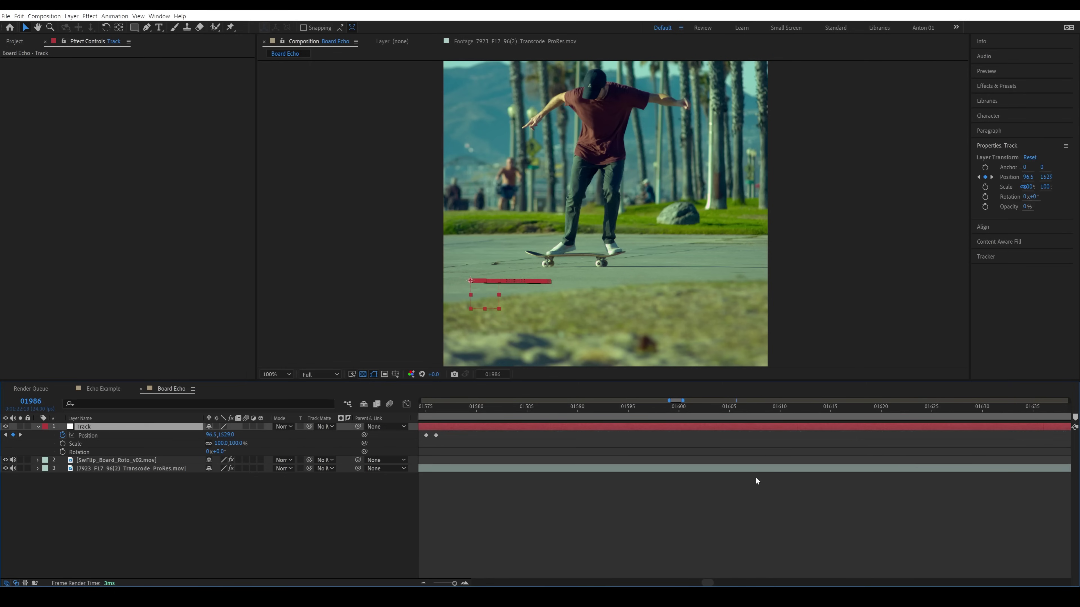
scroll(780, 479, "down", 5)
left_click_drag(885, 468, 569, 487)
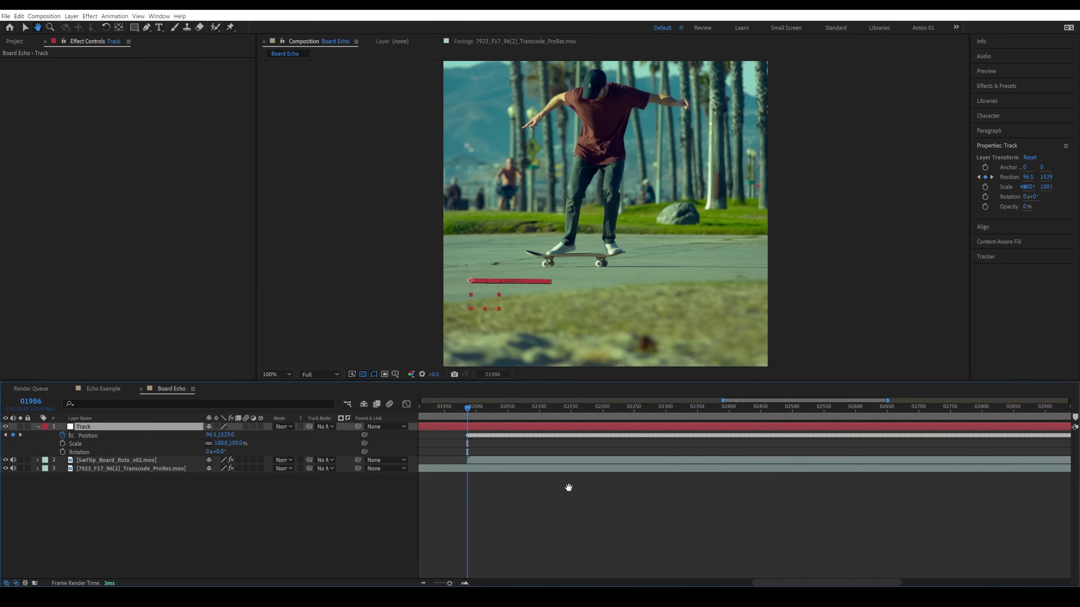
left_click_drag(884, 462, 622, 482)
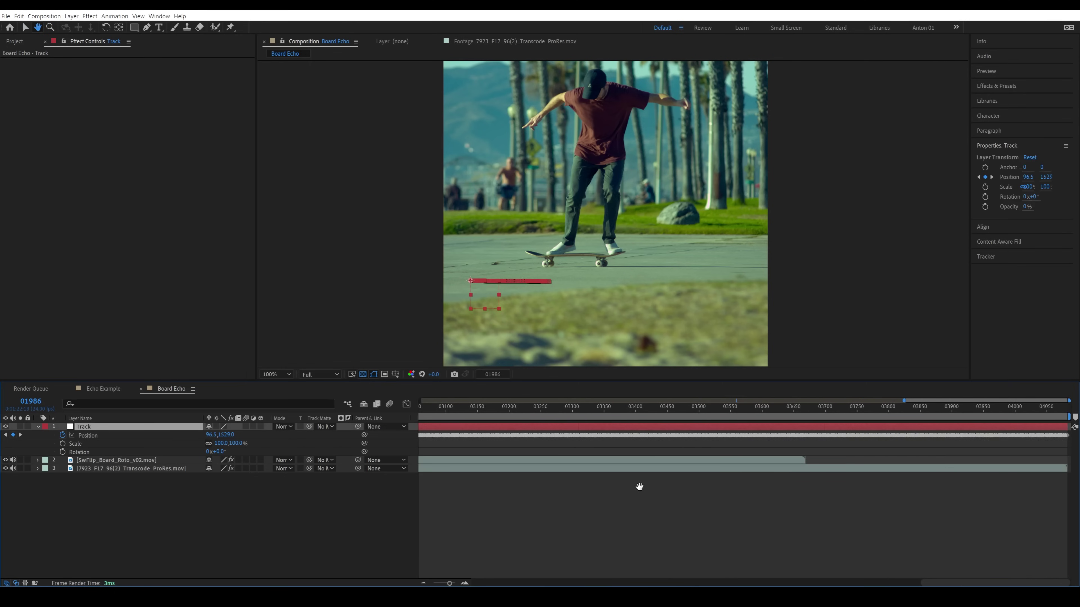
Select the trailing Position keyframes past the track's end around frame 03667
key("v")
left_click(806, 411)
scroll(821, 449, "up", 5)
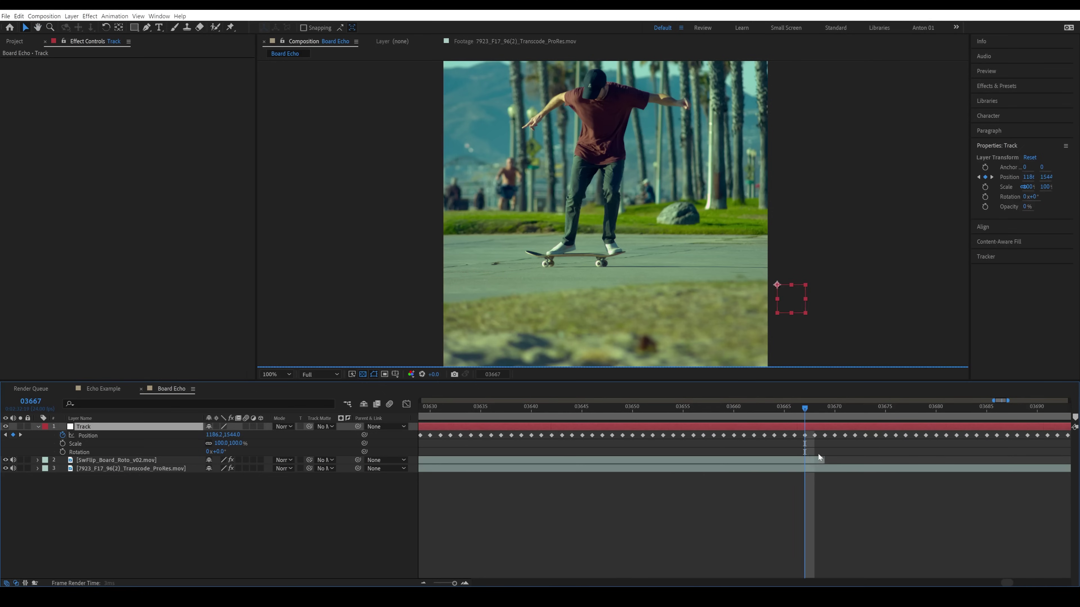
left_click_drag(827, 444, 855, 421)
scroll(866, 448, "right", 10)
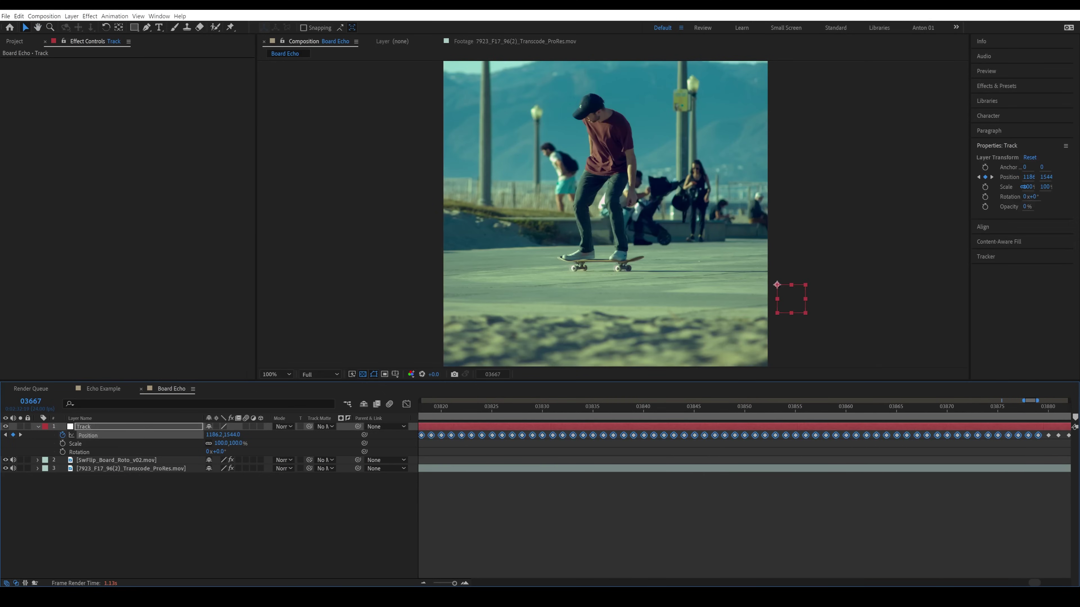
scroll(817, 445, "down", 5)
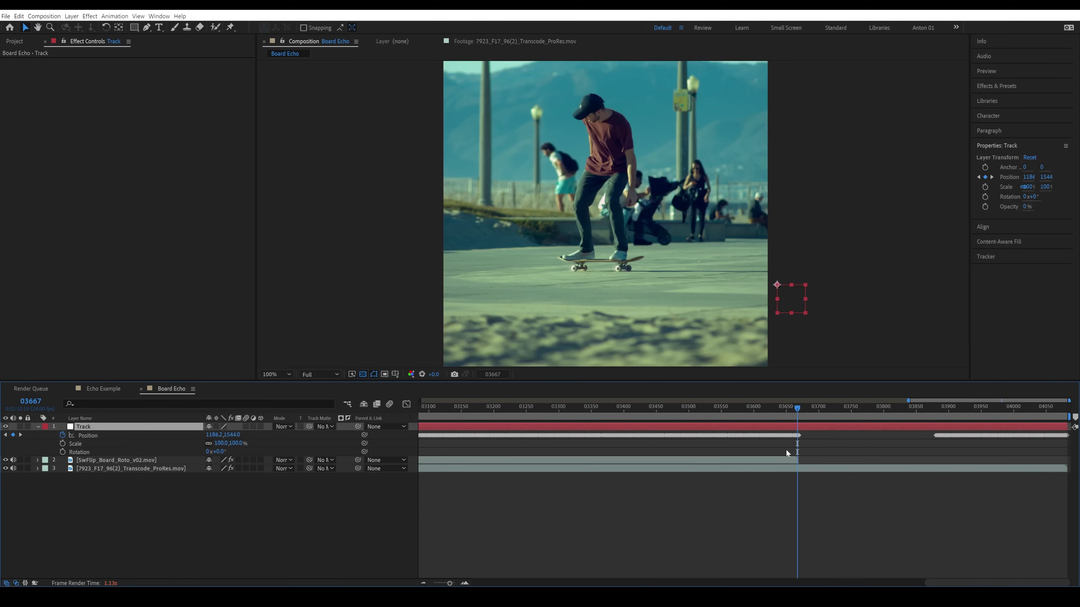
left_click_drag(786, 451, 1069, 429)
left_click(911, 449)
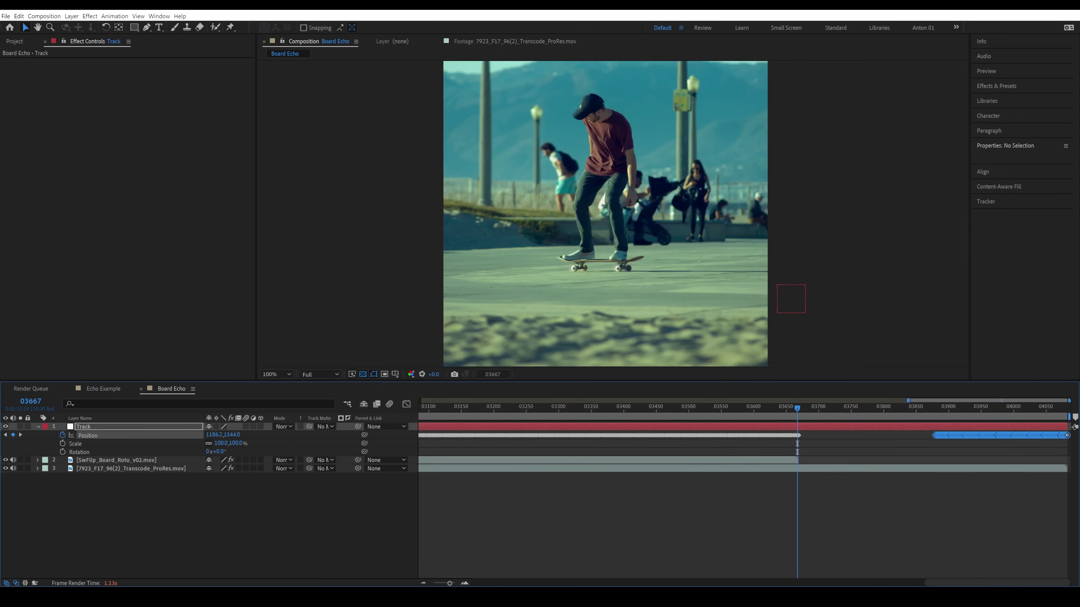
key("Return")
scroll(865, 482, "left", 10)
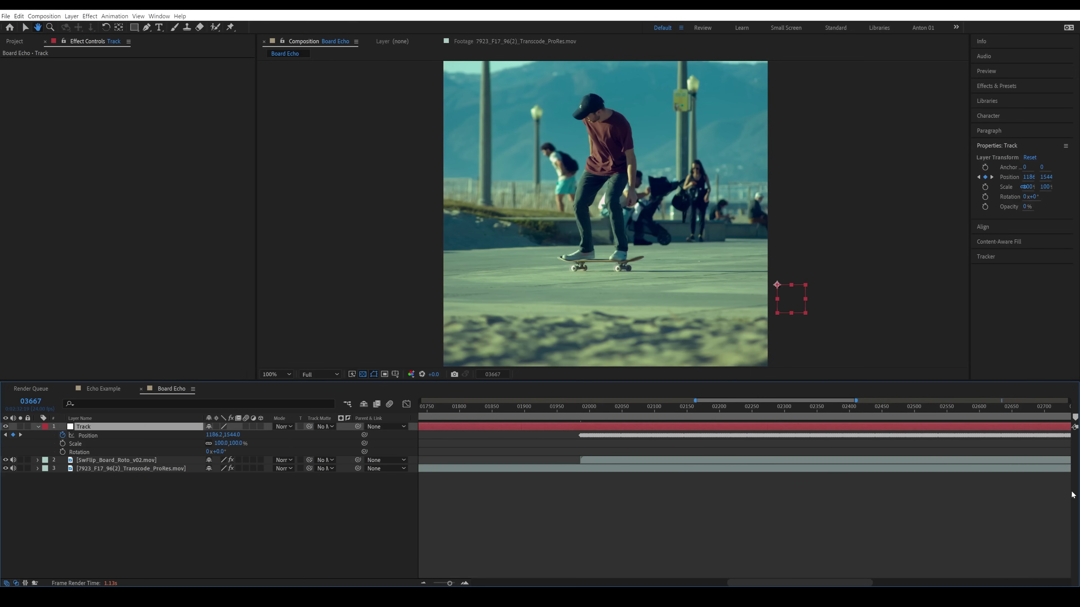
key("v")
key("minus")
key("minus")
key("minus")
Trim the Track layer to run from frame 02000 to 03669 with Alt+[ and Alt+]
left_click(393, 442)
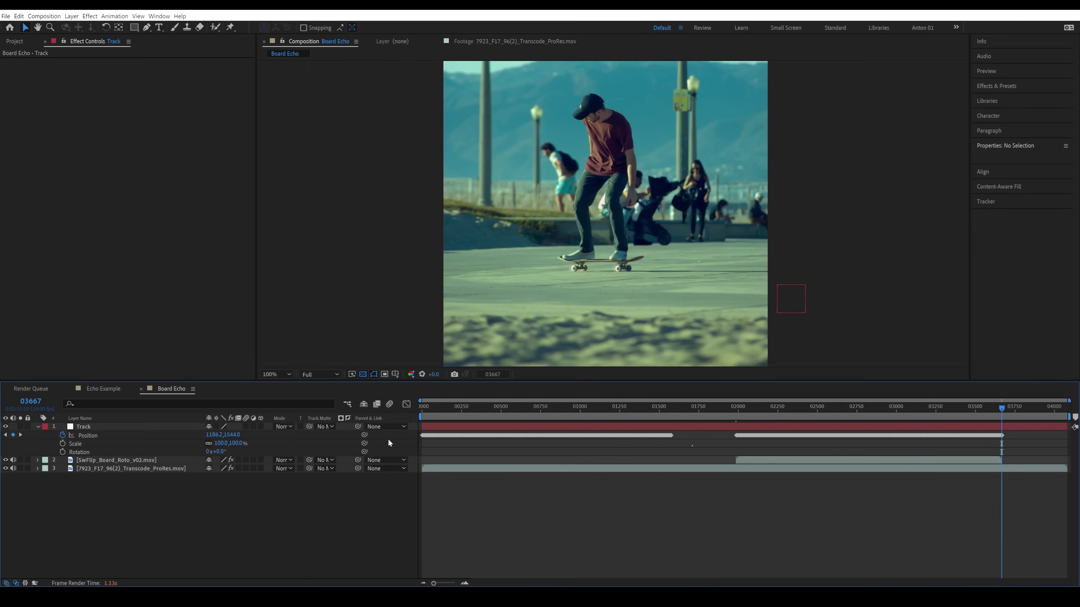
left_click(254, 425)
left_click(733, 409)
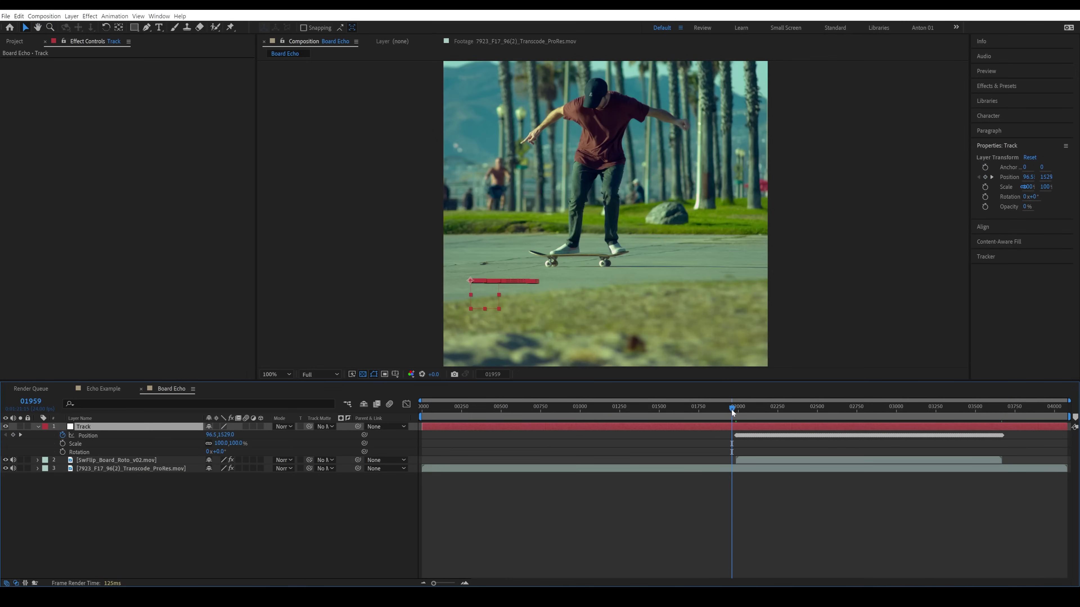
key("alt+bracketleft")
key("k")
key("alt+bracketright")
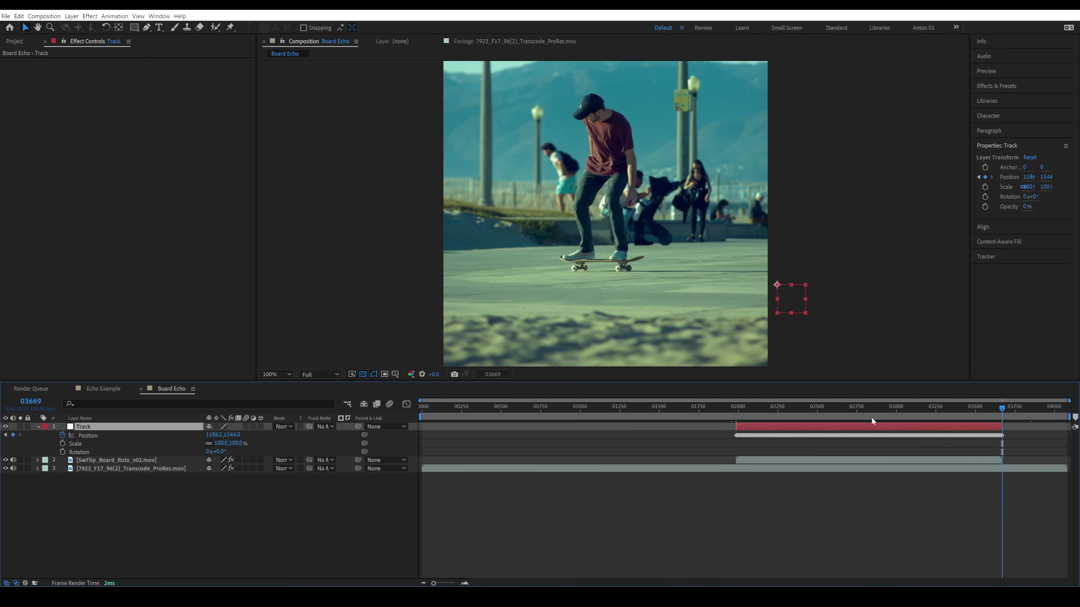
left_click_drag(845, 406, 770, 400)
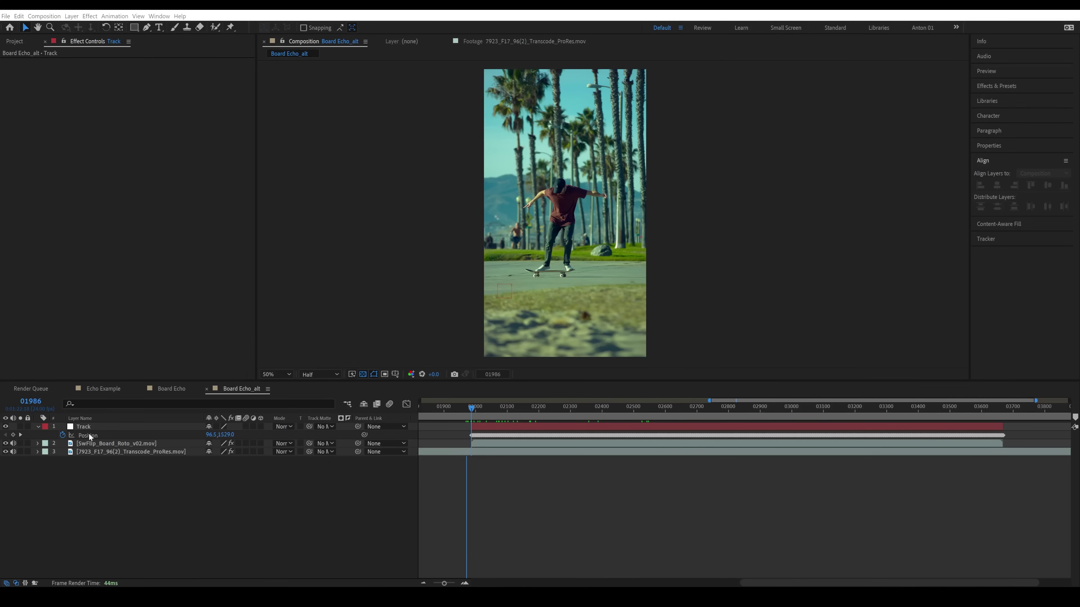
left_click(88, 436)
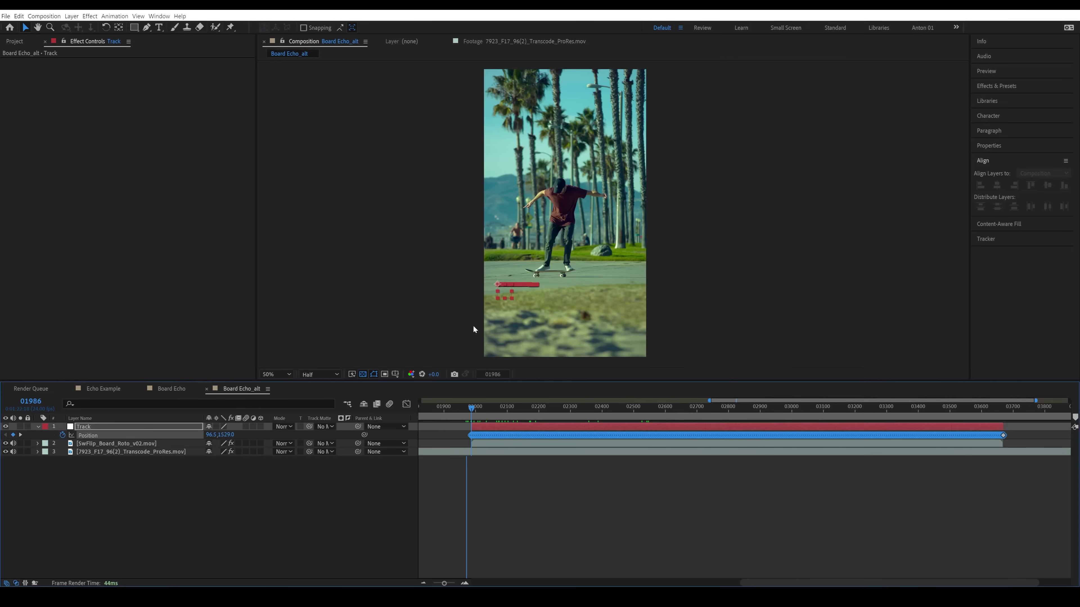
Select the board roto and footage layers and scrub through the kickflip to frame 02308
left_click(141, 499)
left_click(116, 443)
left_click(131, 452, "shift")
mouse_move(479, 407)
left_mouse_down()
mouse_move(597, 404)
mouse_move(493, 406)
left_mouse_up()
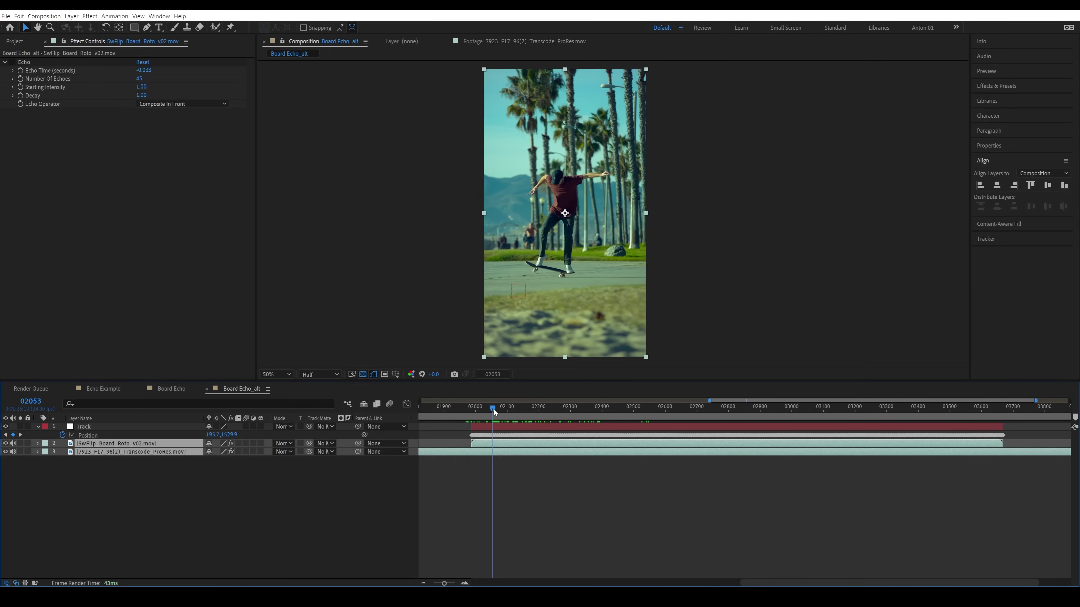
mouse_move(494, 408)
left_mouse_down()
mouse_move(569, 405)
mouse_move(508, 408)
left_mouse_up()
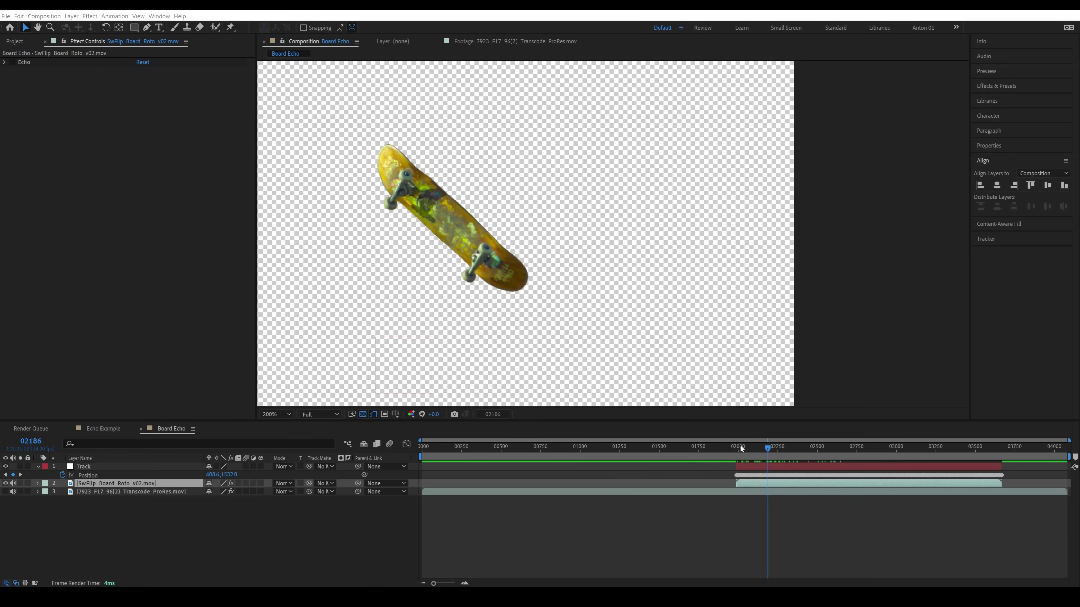
left_click_drag(740, 447, 786, 449)
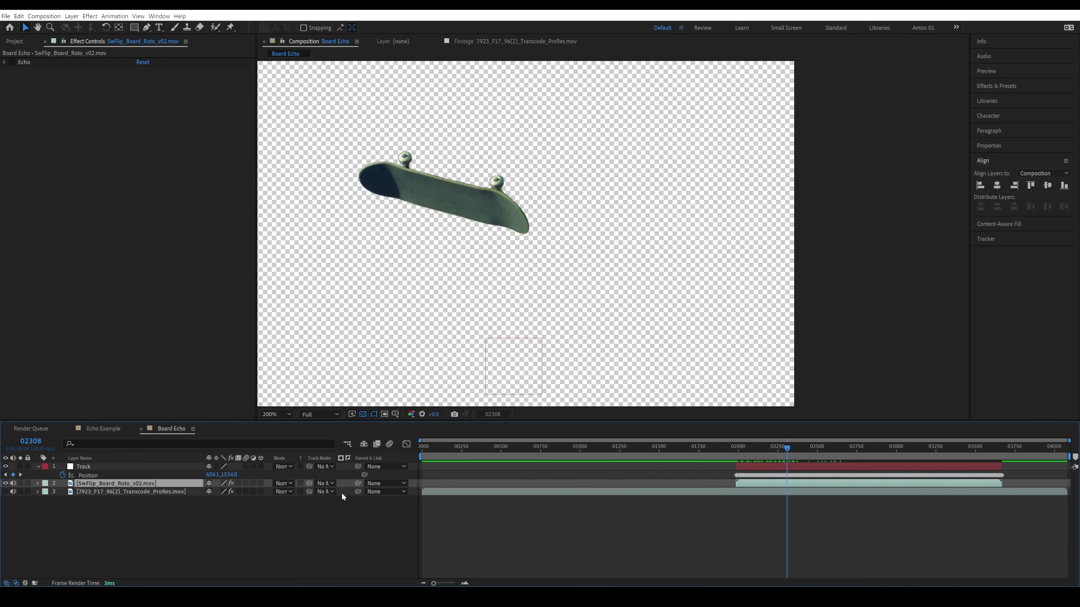
key("ctrl+space")
Add a Transform effect to the board layer and place it above Echo
type("tran")
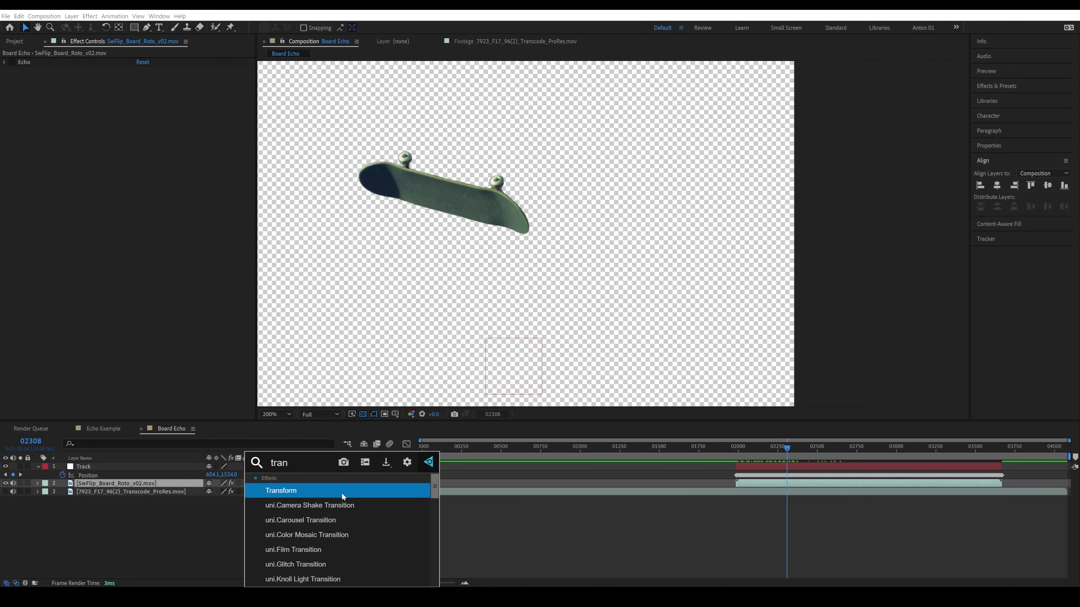
key("Return")
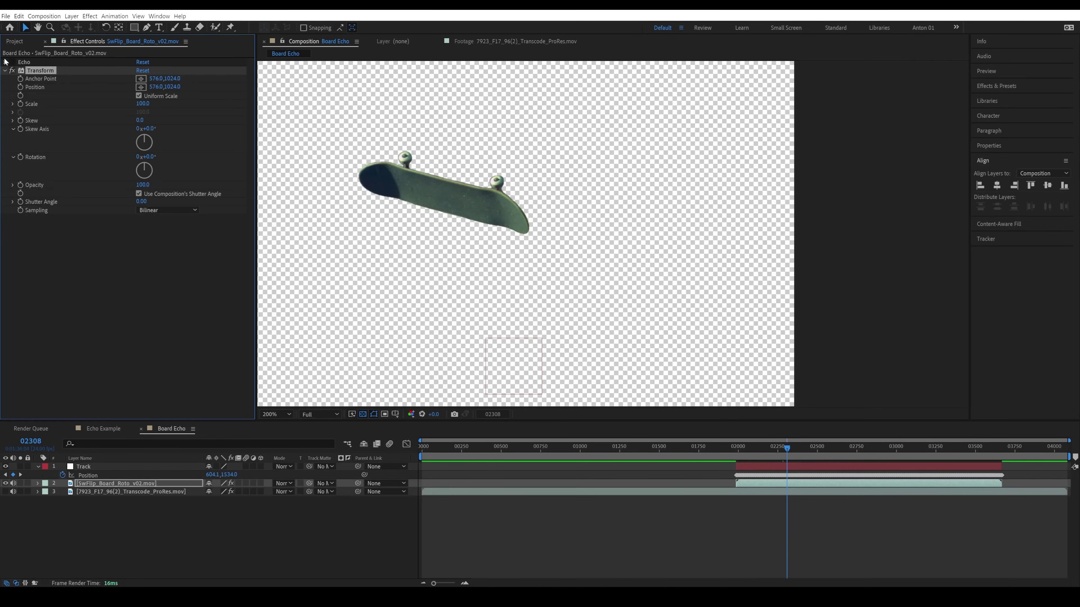
left_click_drag(35, 71, 28, 63)
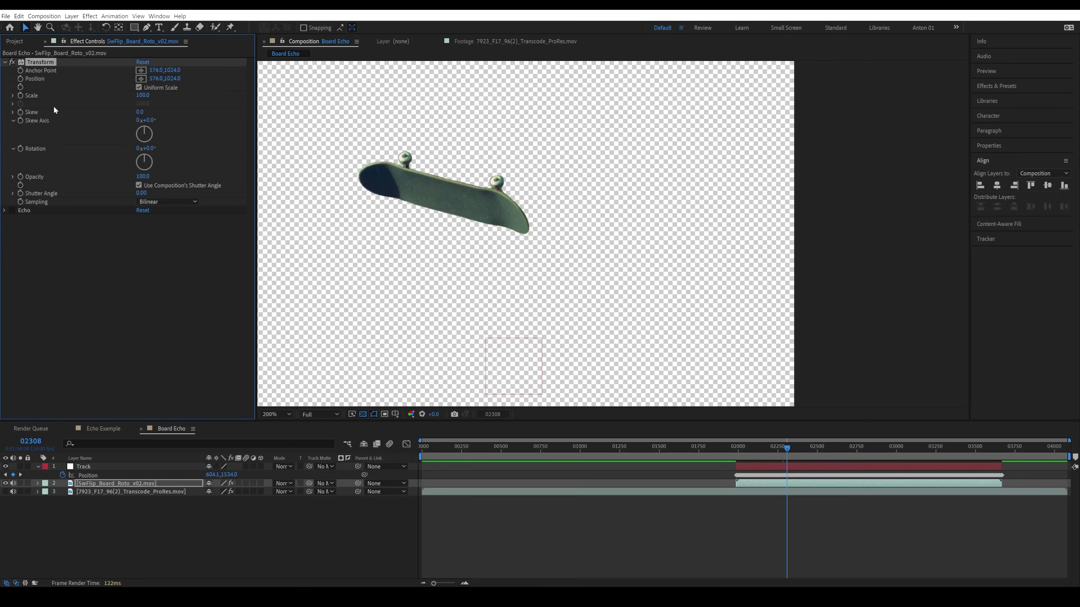
Link Transform's Anchor Point to the Track null's position by expression, then scrub to check
left_click(21, 71, "alt")
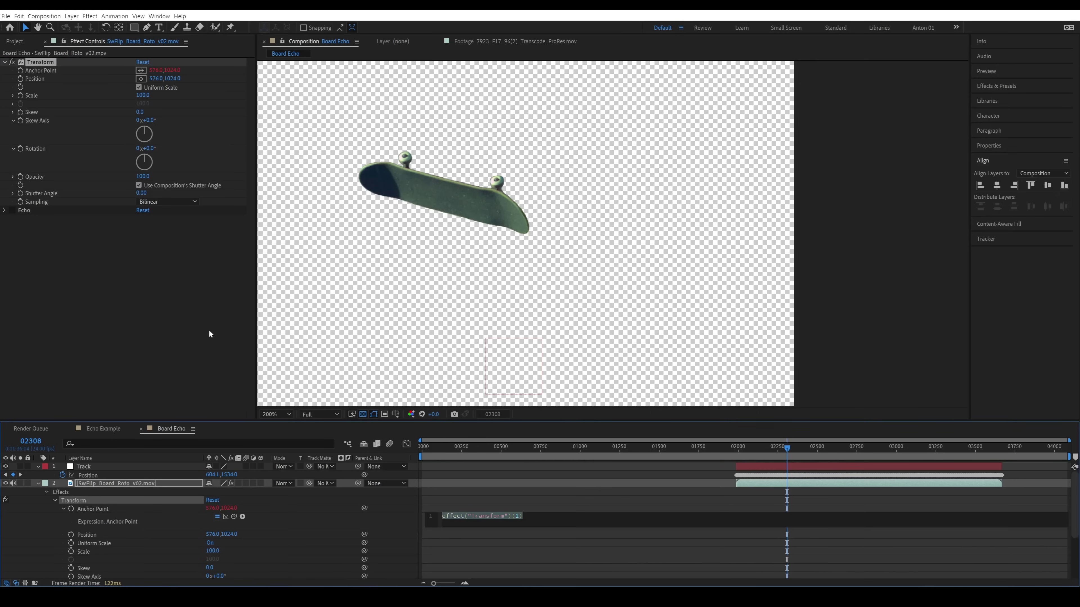
left_click_drag(233, 517, 89, 477)
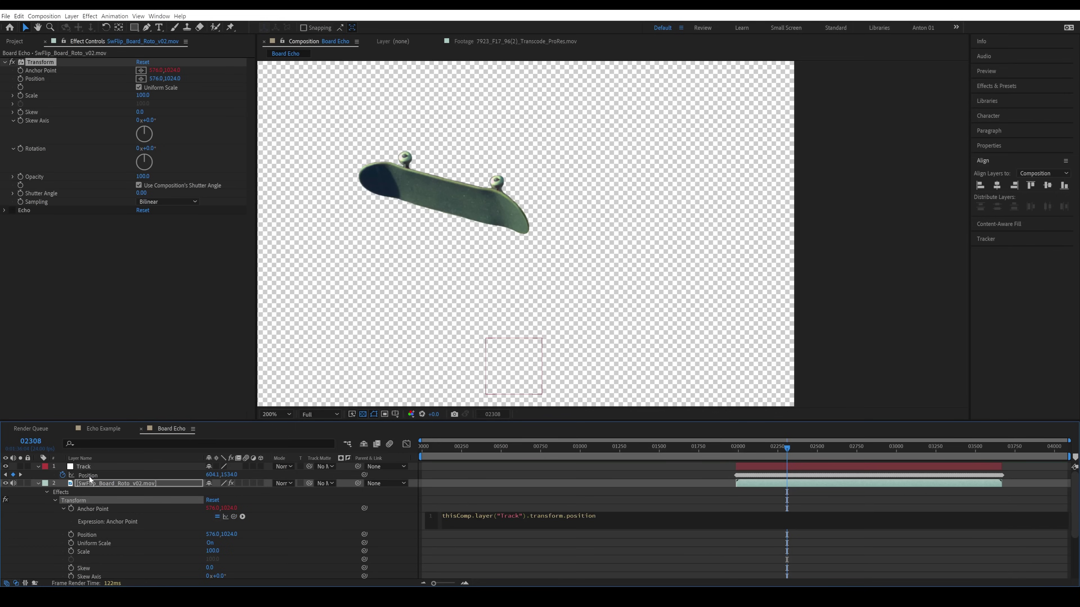
left_click(408, 532)
mouse_move(784, 448)
left_mouse_down()
mouse_move(758, 455)
mouse_move(815, 450)
mouse_move(760, 452)
mouse_move(804, 446)
mouse_move(785, 450)
left_mouse_up()
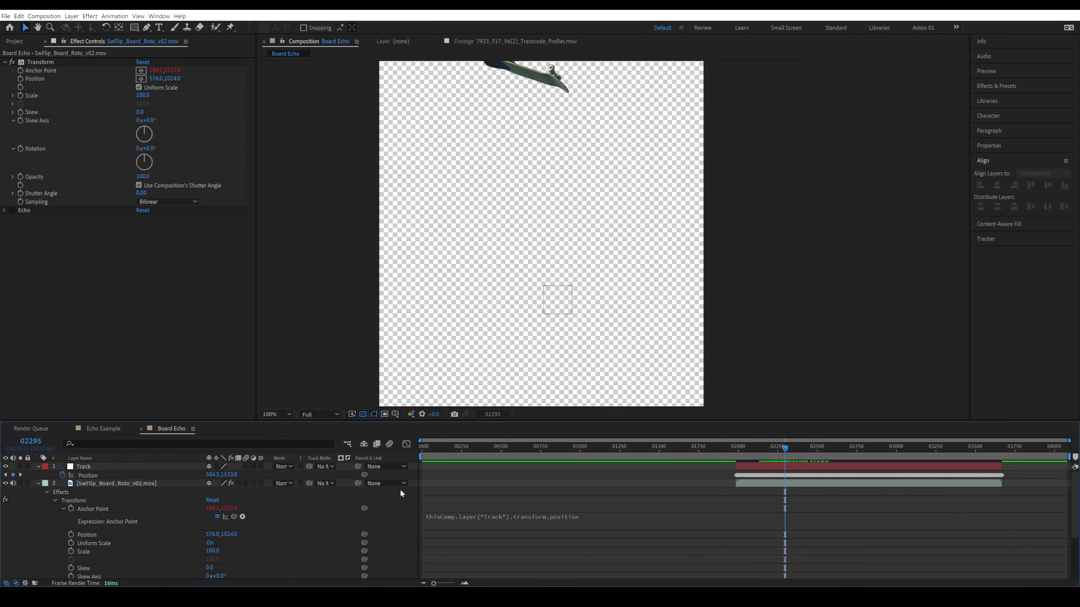
left_click(120, 486)
Apply a second Transform effect to the board layer
key("ctrl+space")
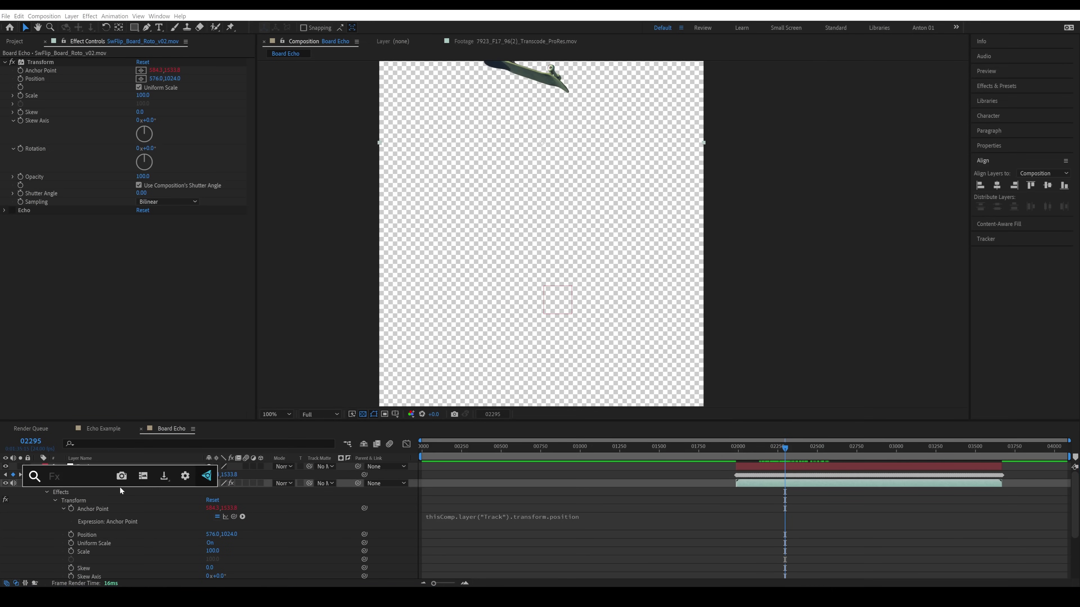
type("tranf")
key("BackSpace")
left_click(120, 487)
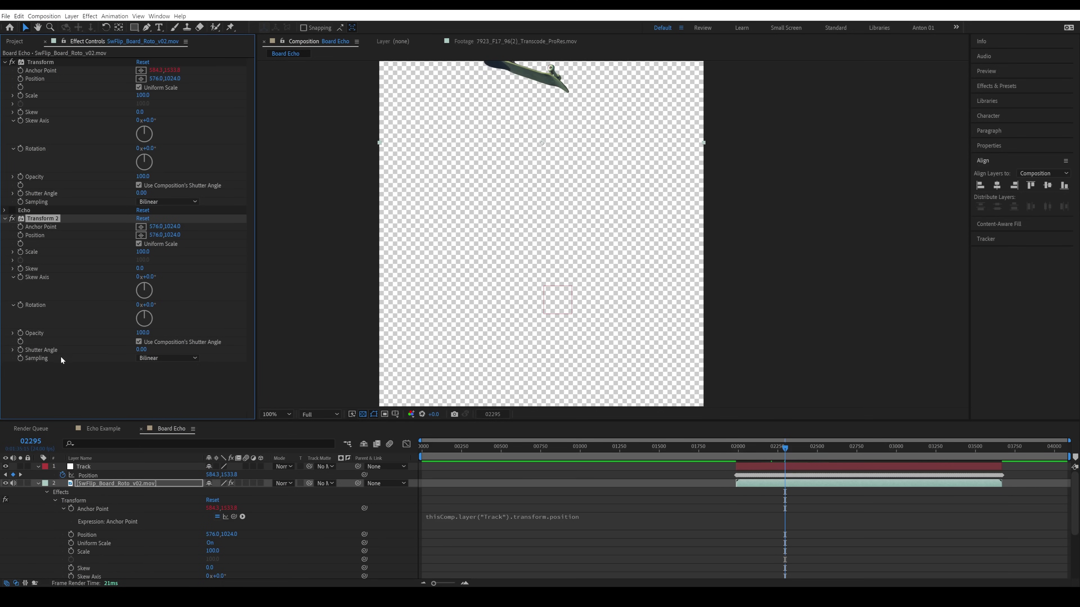
Link Transform 2's Position to the Track layer's position by expression and scrub to verify
left_click(20, 237, "alt")
left_click_drag(234, 574, 100, 475)
left_click(384, 508)
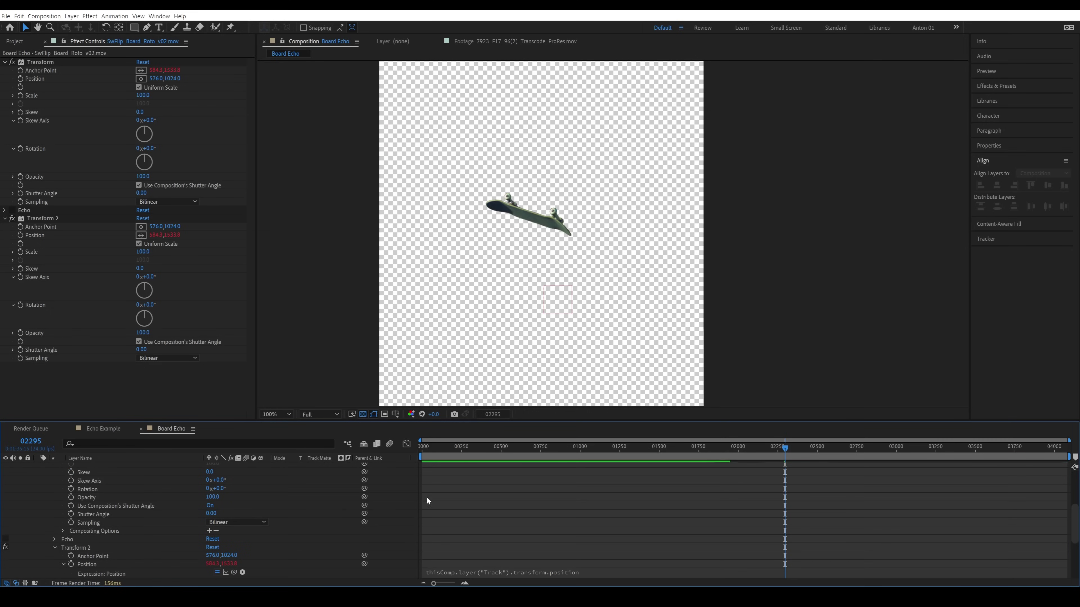
left_click_drag(729, 447, 800, 447)
scroll(170, 523, "down", 4)
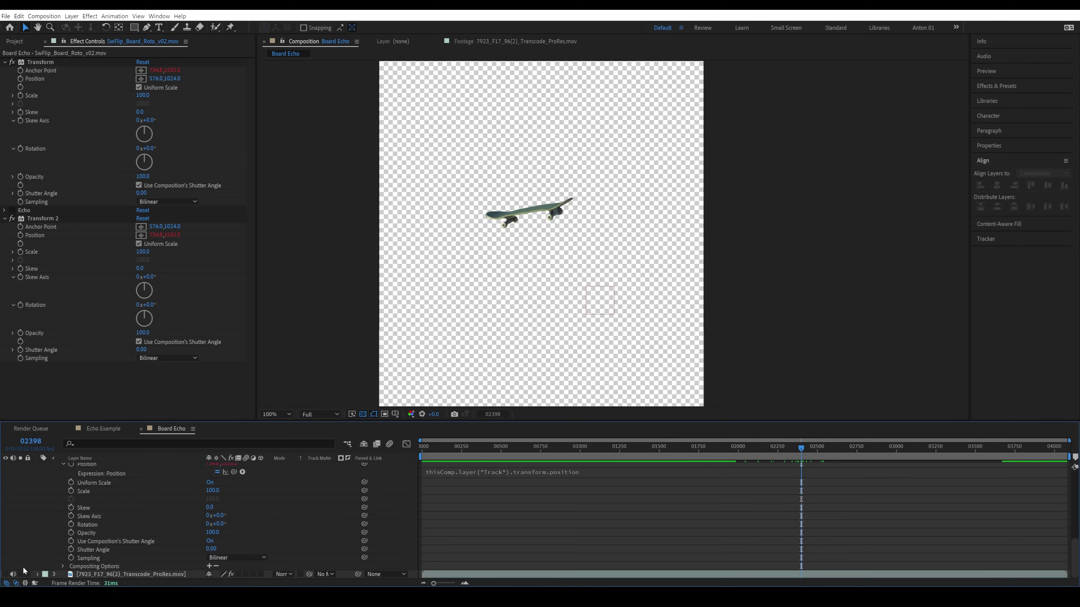
Unhide the skate footage, re-enable Echo, collapse the board layer and zoom the viewer to 200%
left_click(5, 574)
mouse_move(783, 462)
left_mouse_down()
mouse_move(762, 462)
mouse_move(771, 462)
left_mouse_up()
scroll(46, 507, "up", 5)
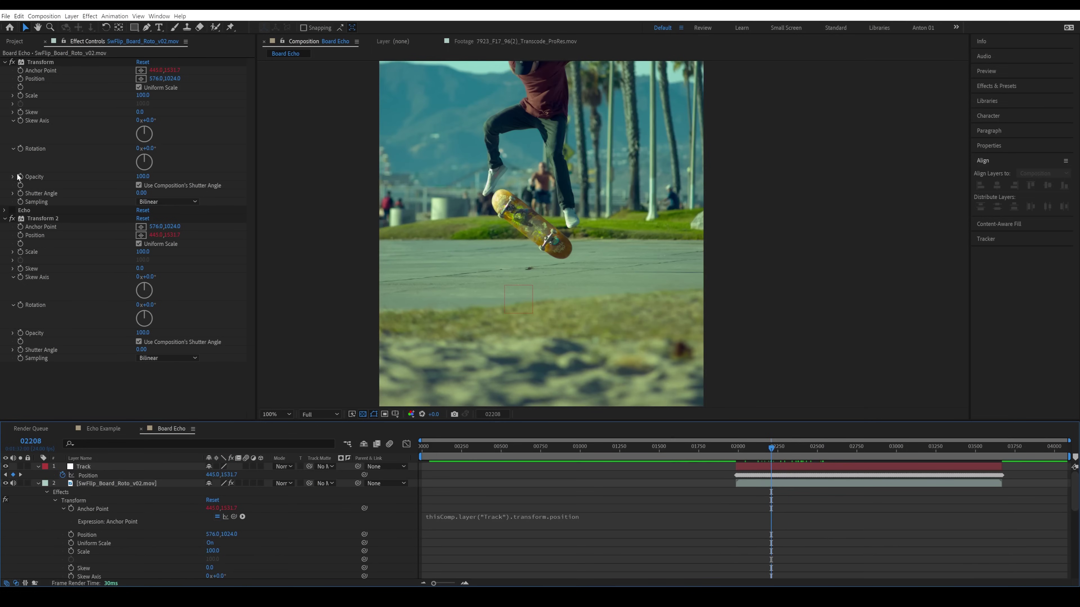
left_click(32, 73)
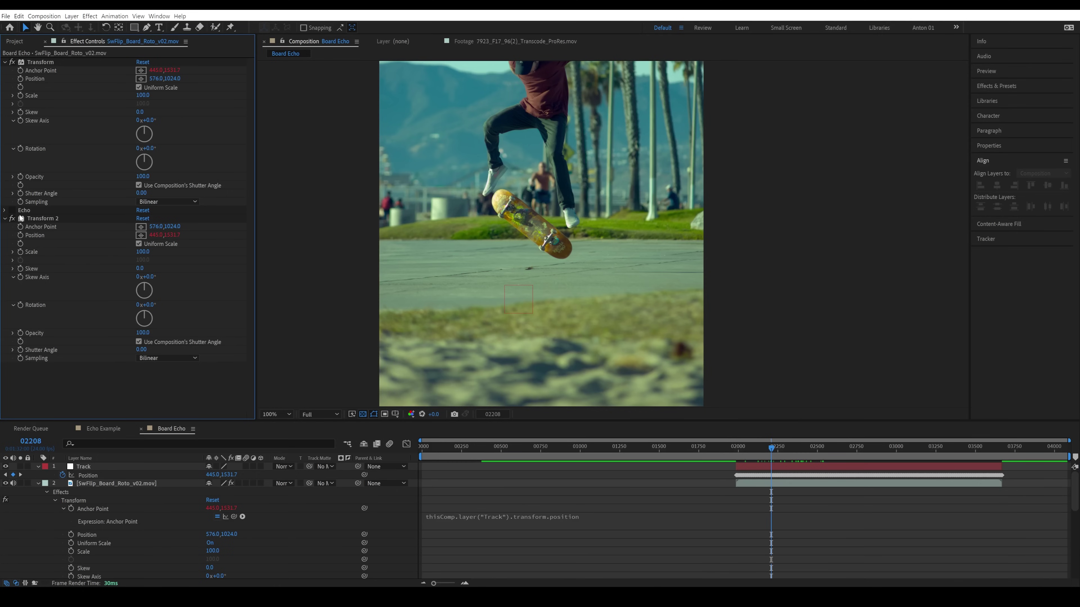
left_click(11, 210)
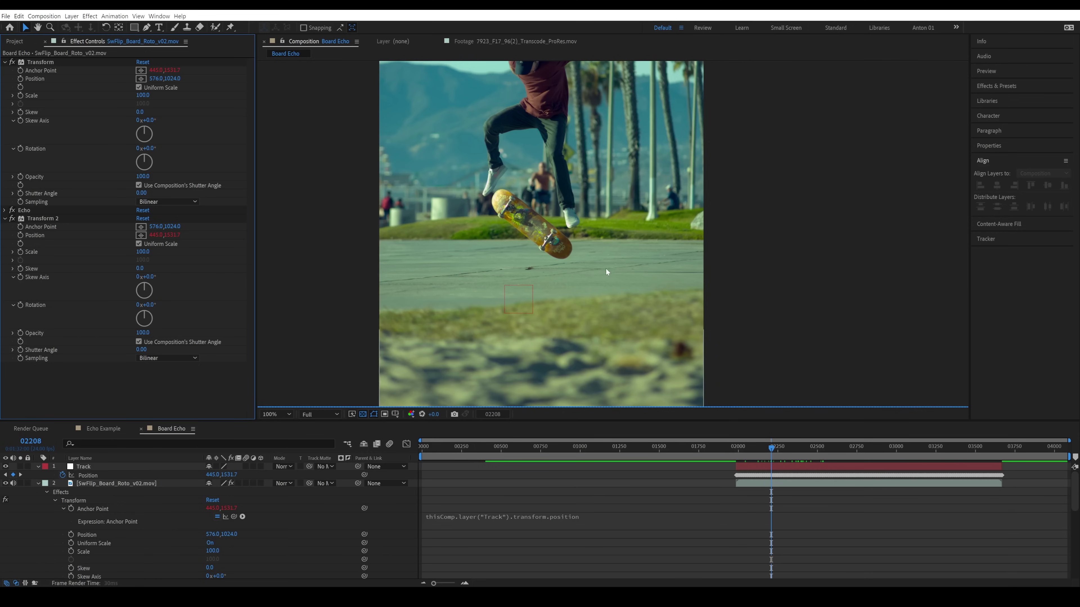
left_click(37, 483)
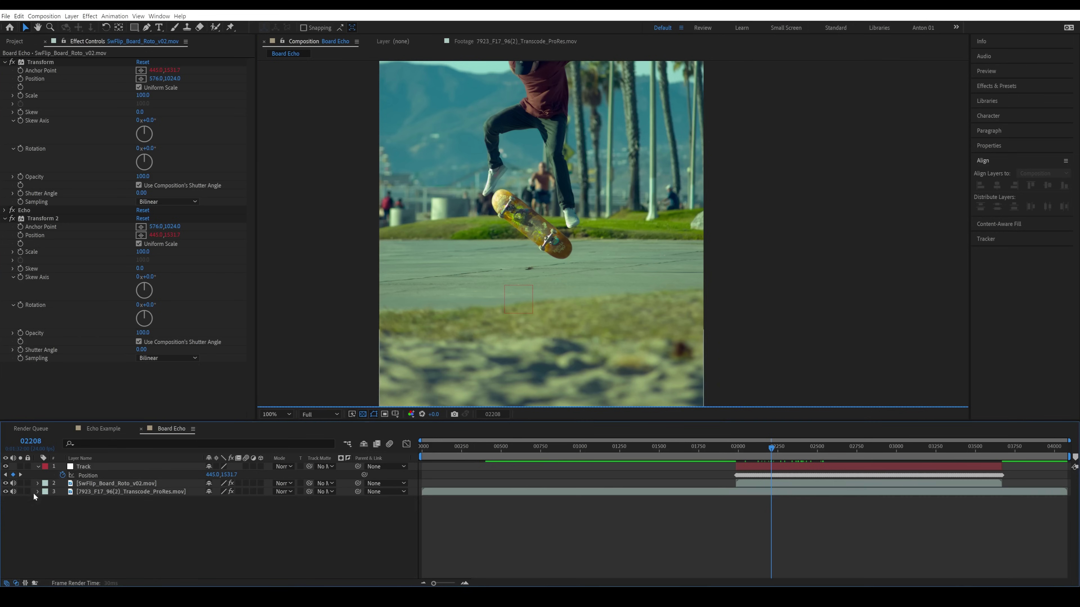
key("period")
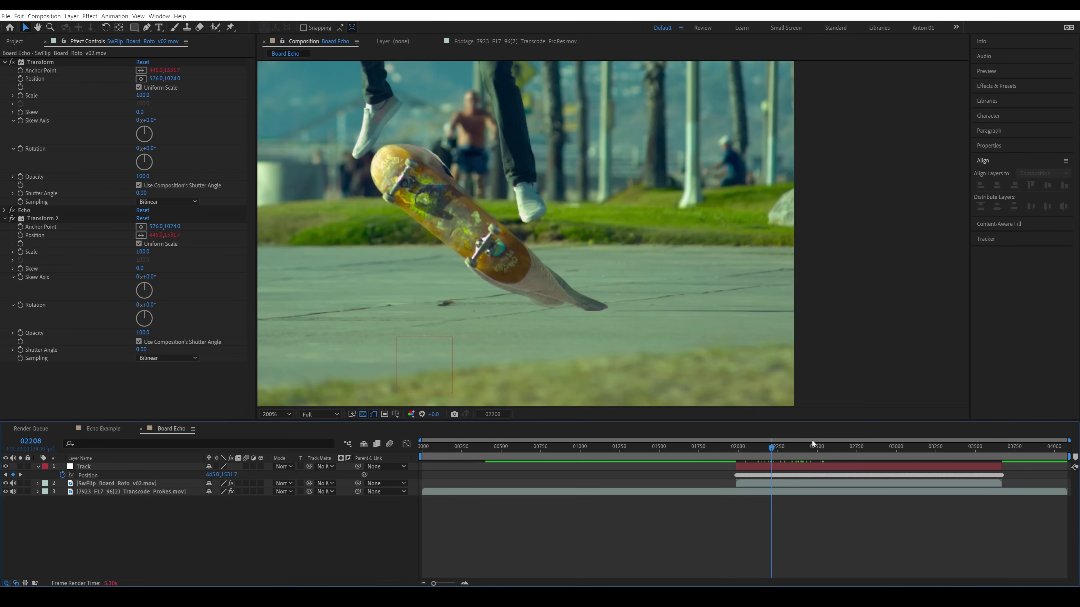
Set Echo's Number Of Echoes to 169 and inspect the trail zoomed to 800%
left_click(818, 446)
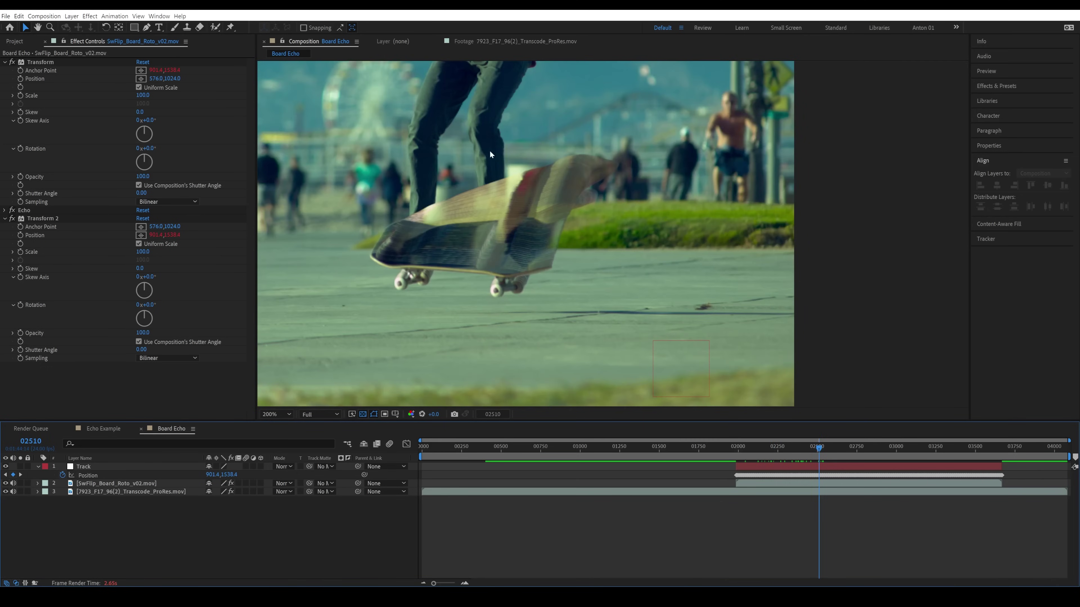
left_click(783, 452)
left_click(4, 210)
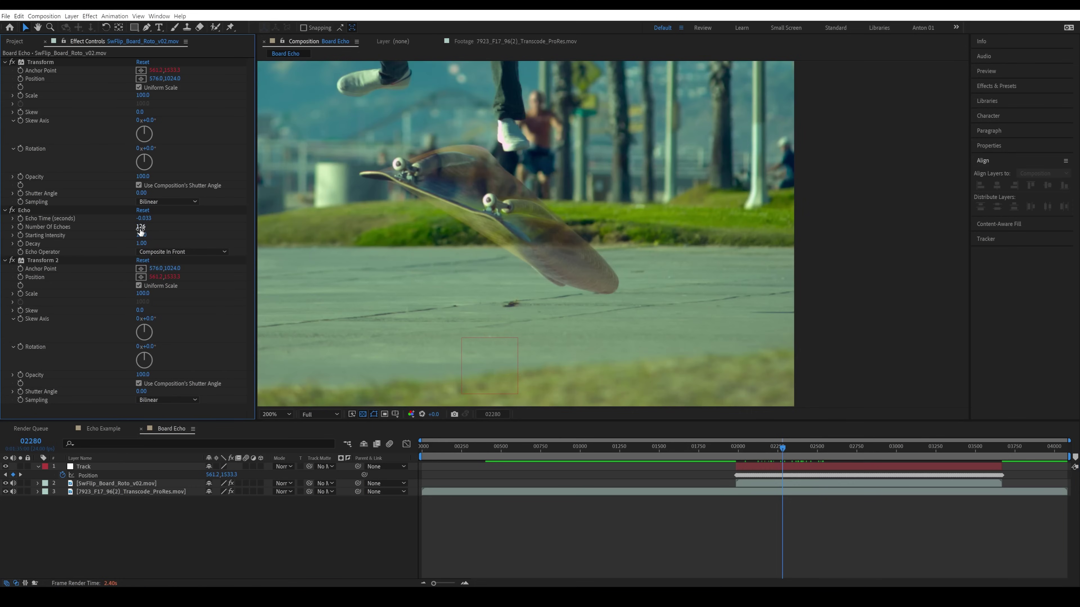
left_click_drag(141, 230, 163, 230)
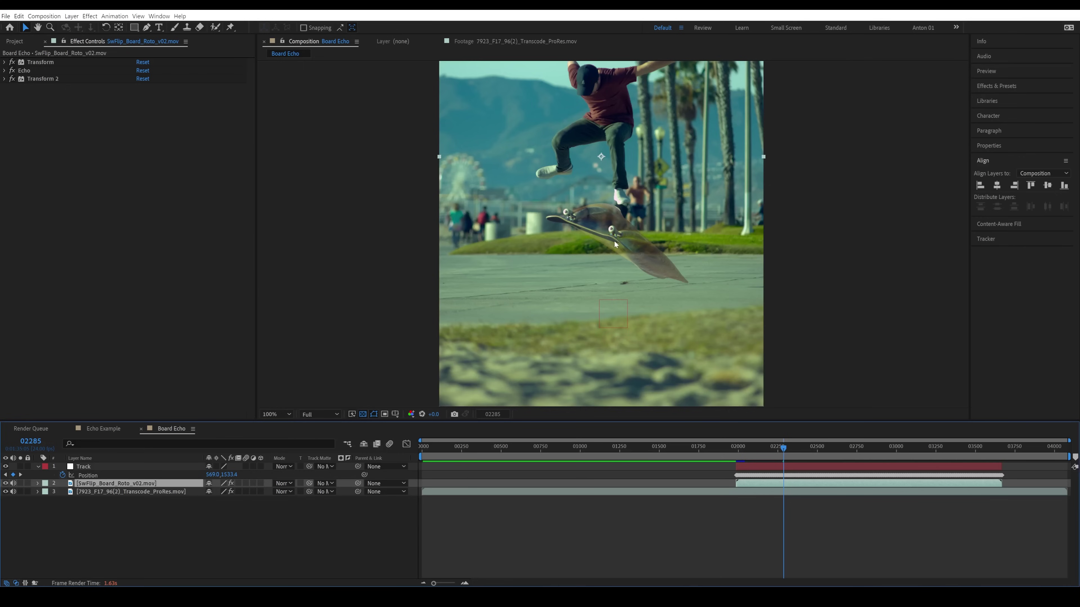
scroll(614, 240, "up", 4)
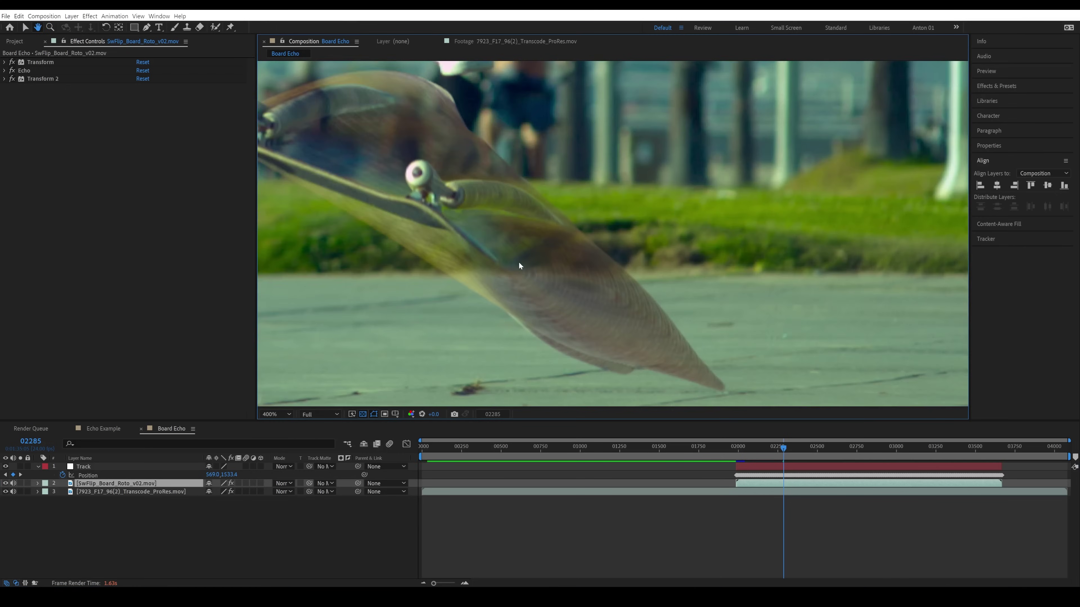
scroll(490, 157, "up", 2)
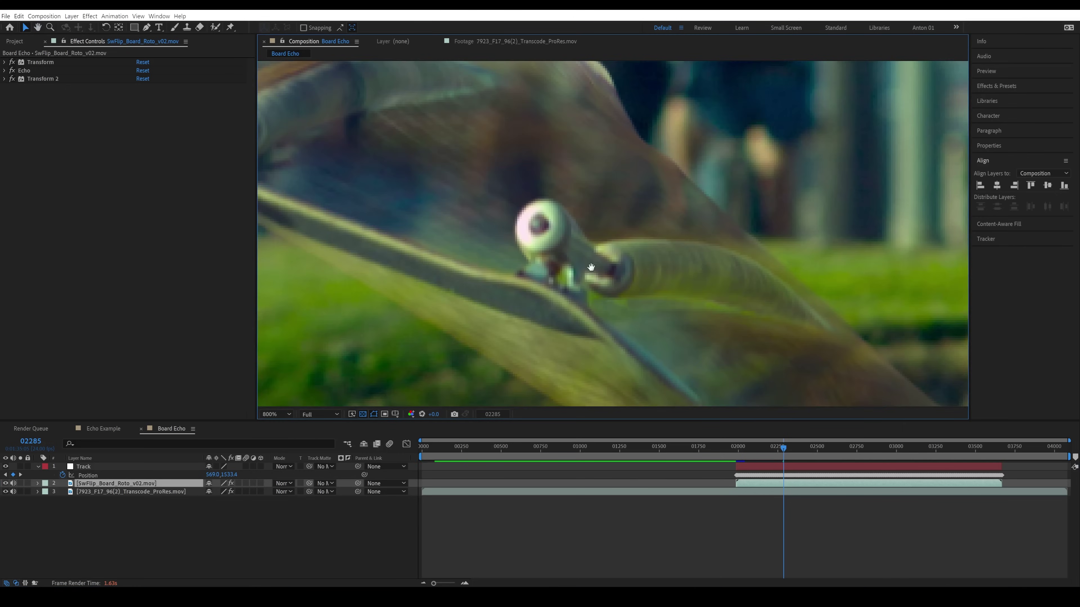
key("h")
mouse_move(620, 285)
left_mouse_down()
mouse_move(622, 251)
mouse_move(592, 254)
mouse_move(605, 275)
left_mouse_up()
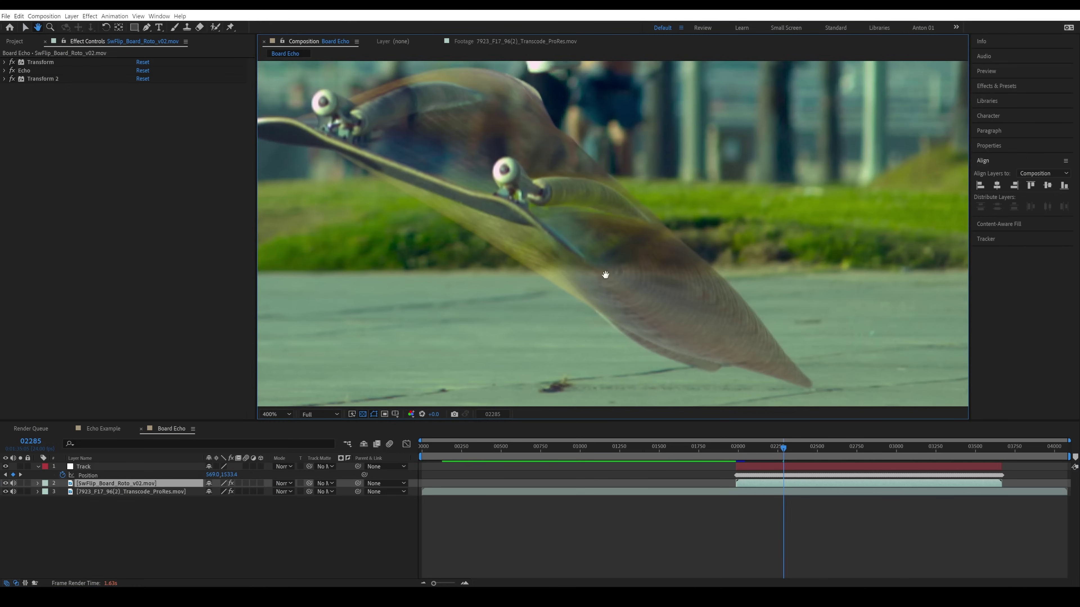
key("v")
key("period")
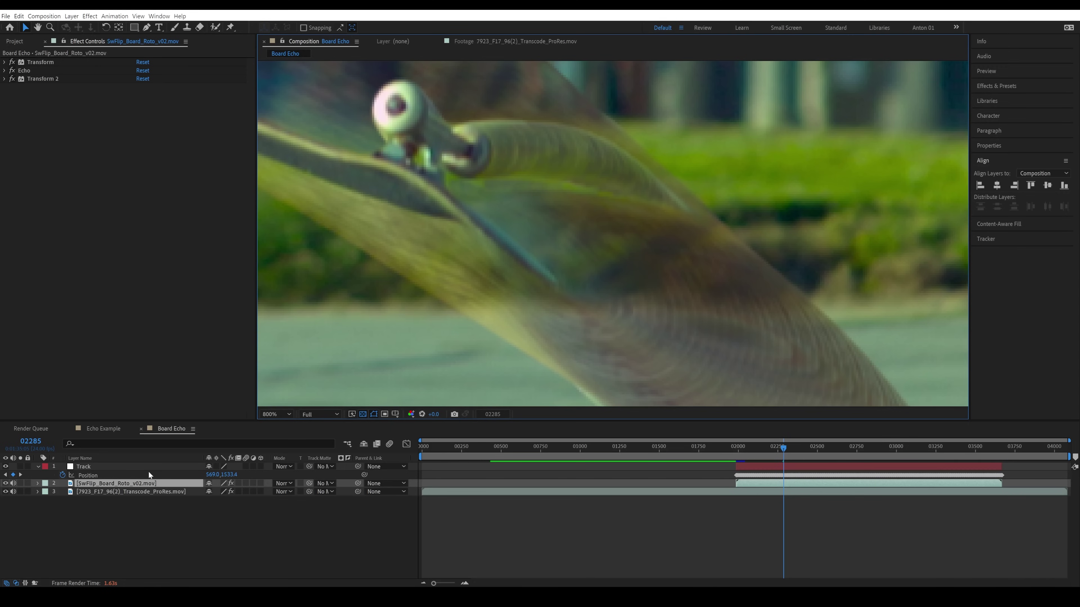
key("ctrl+space")
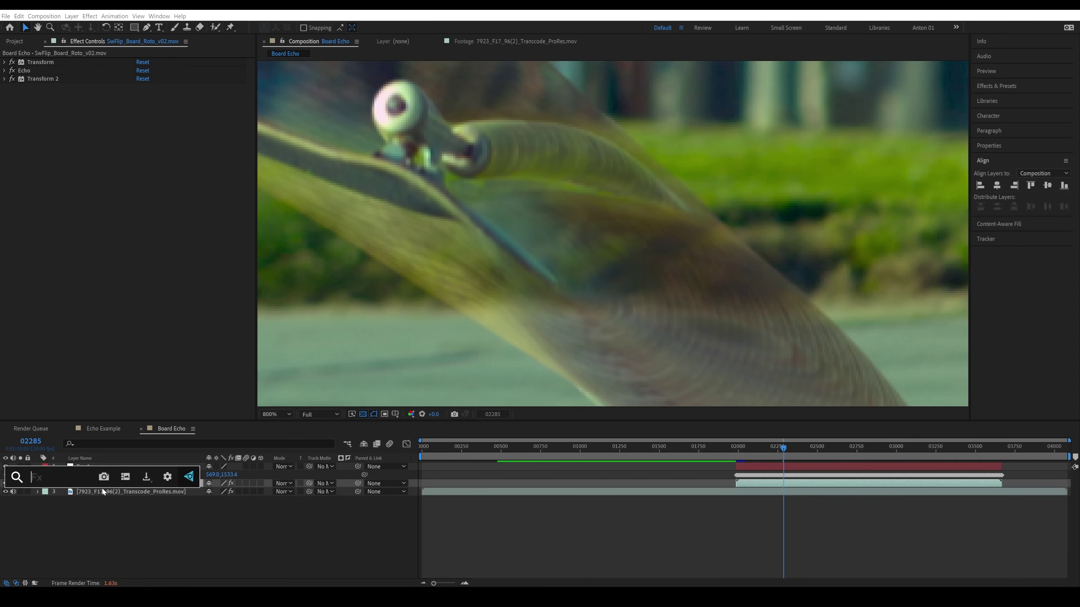
Apply Simple Choker to the board layer and move it above Echo
type("e")
key("BackSpace")
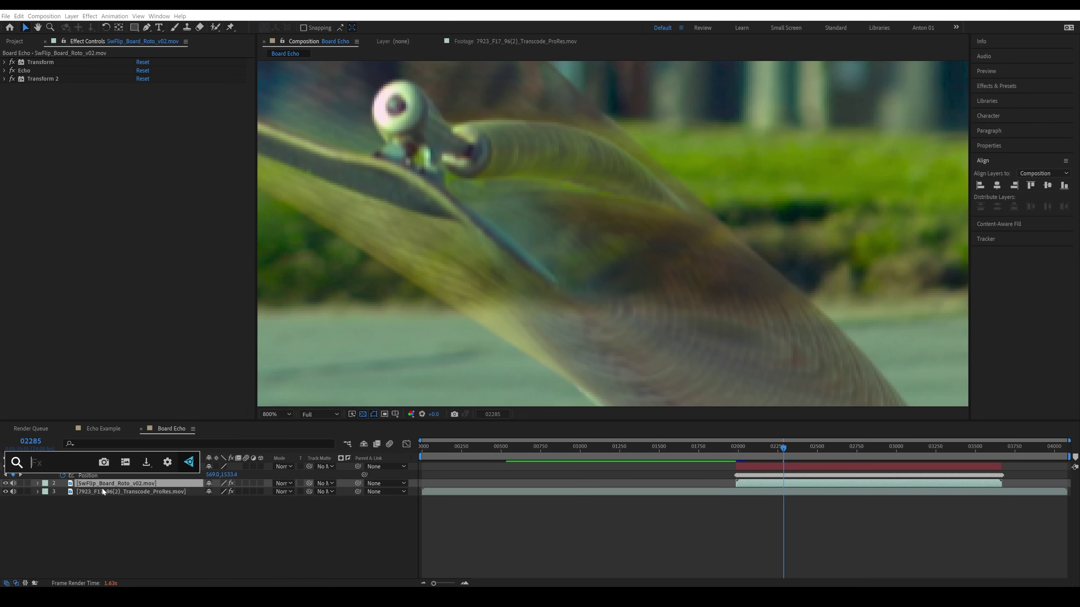
type("simple")
key("Return")
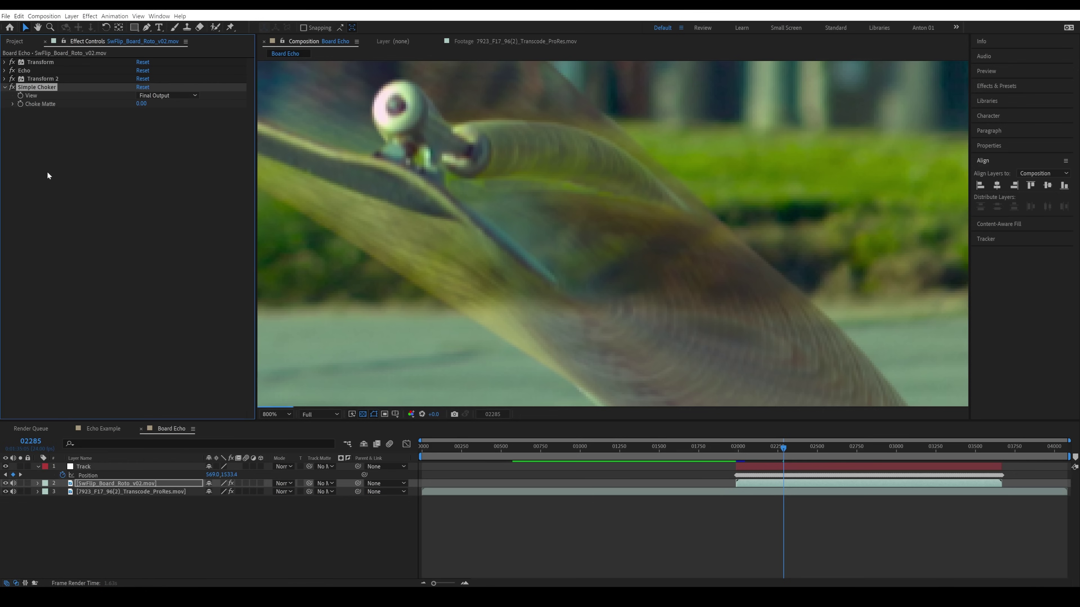
left_click_drag(39, 87, 19, 66)
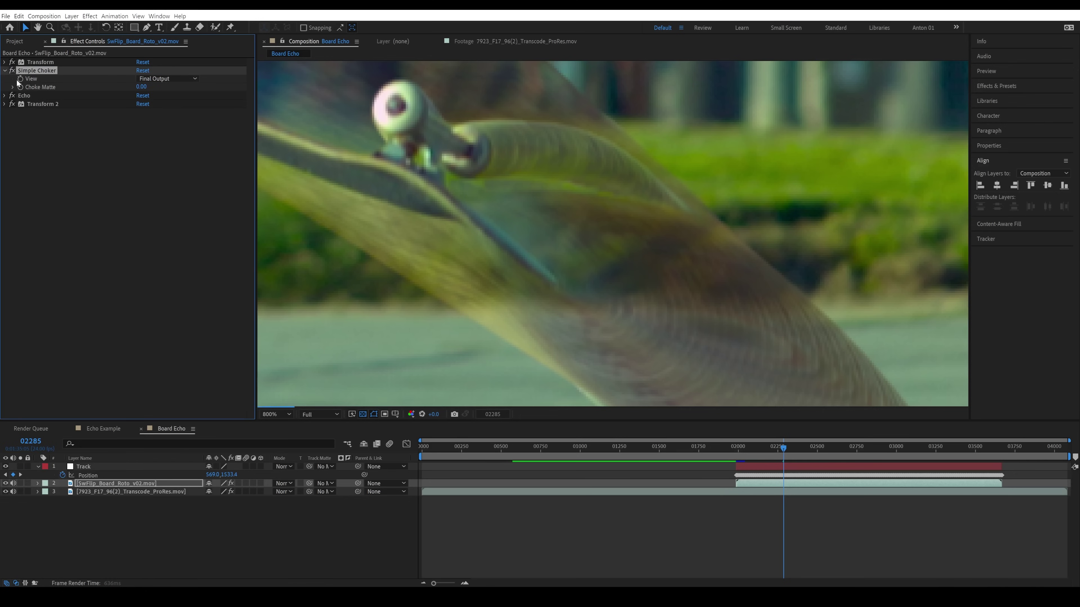
With Echo and the footage hidden, raise Simple Choker's Choke Matte to 3.20
left_click(12, 95)
left_click_drag(634, 224, 842, 281)
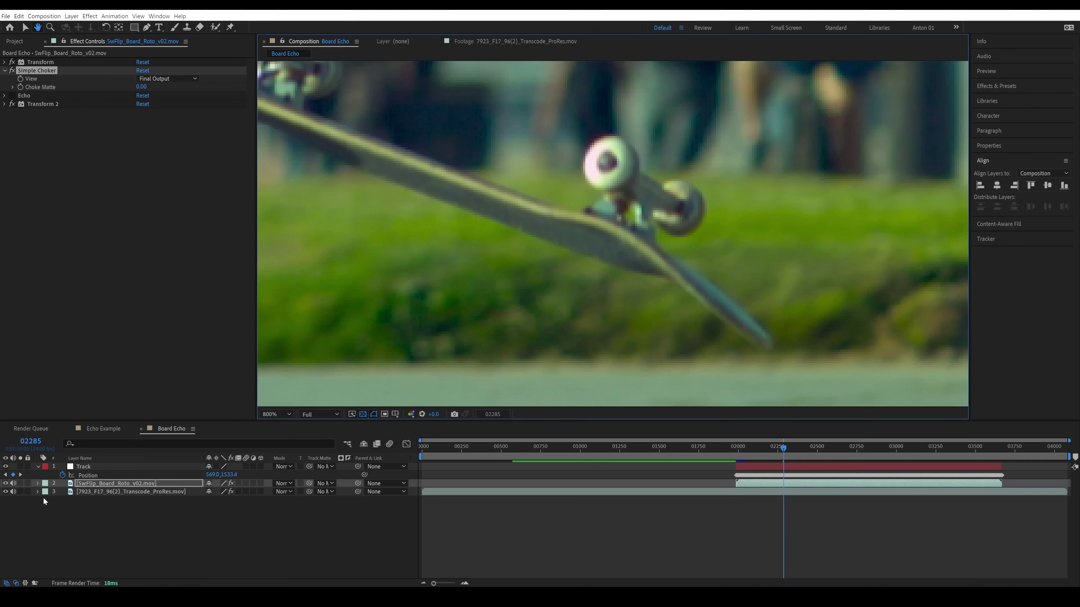
left_click(5, 491)
left_click_drag(405, 224, 525, 309)
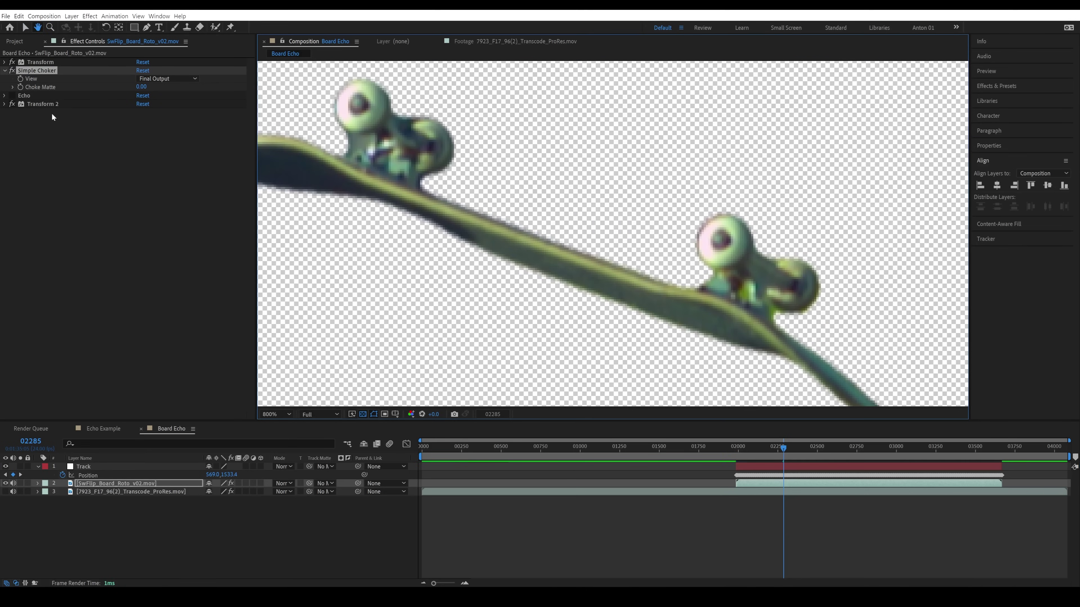
key("v")
left_click_drag(141, 88, 157, 86)
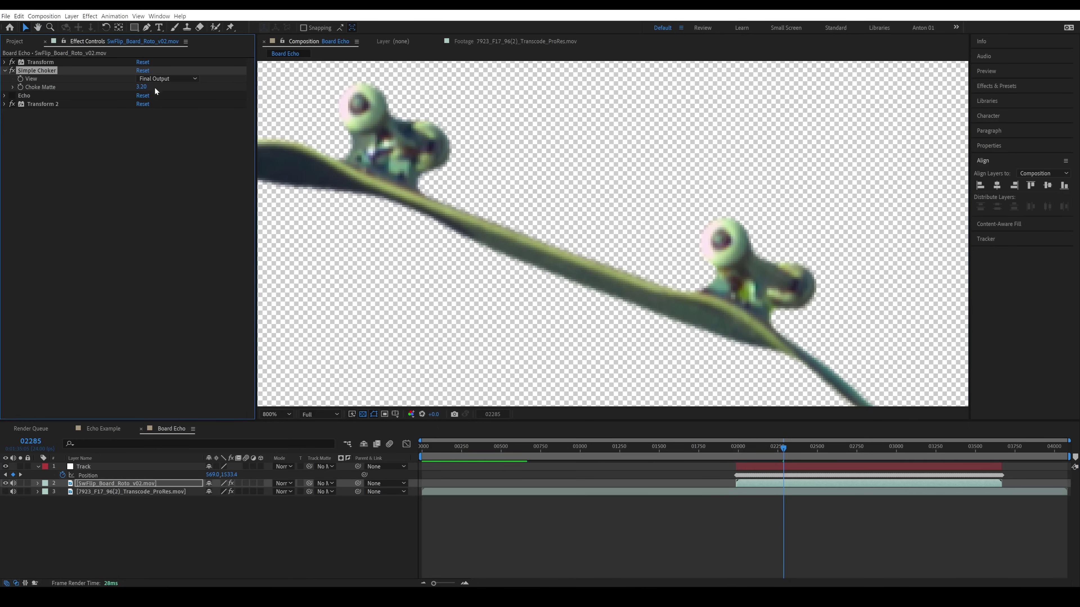
Re-enable Echo and toggle Simple Choker to compare the trail, leaving it on
left_click(13, 95)
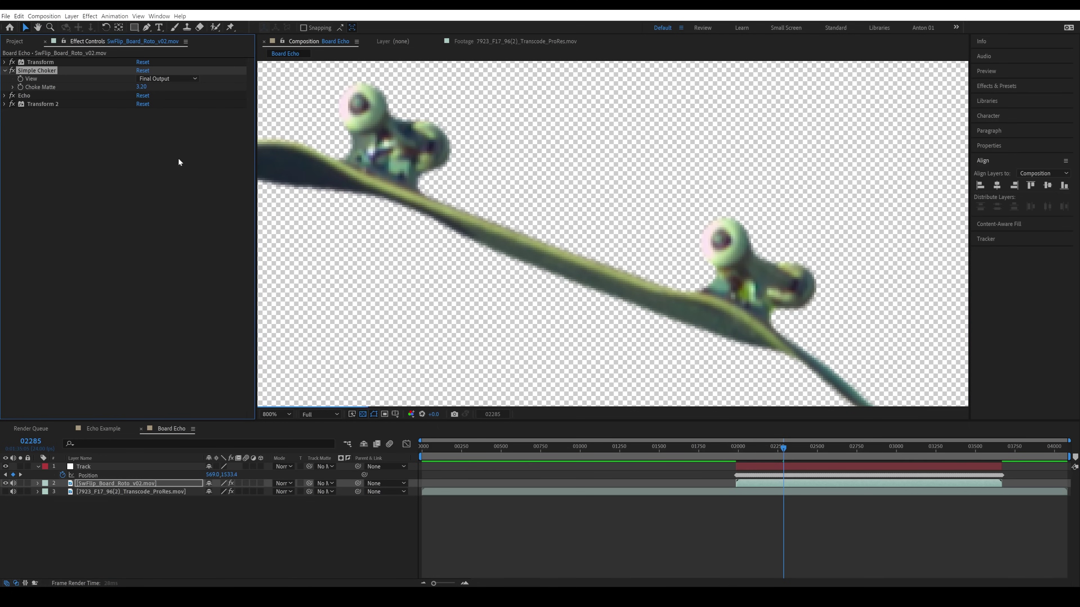
scroll(592, 217, "down", 2)
left_click_drag(592, 216, 467, 125)
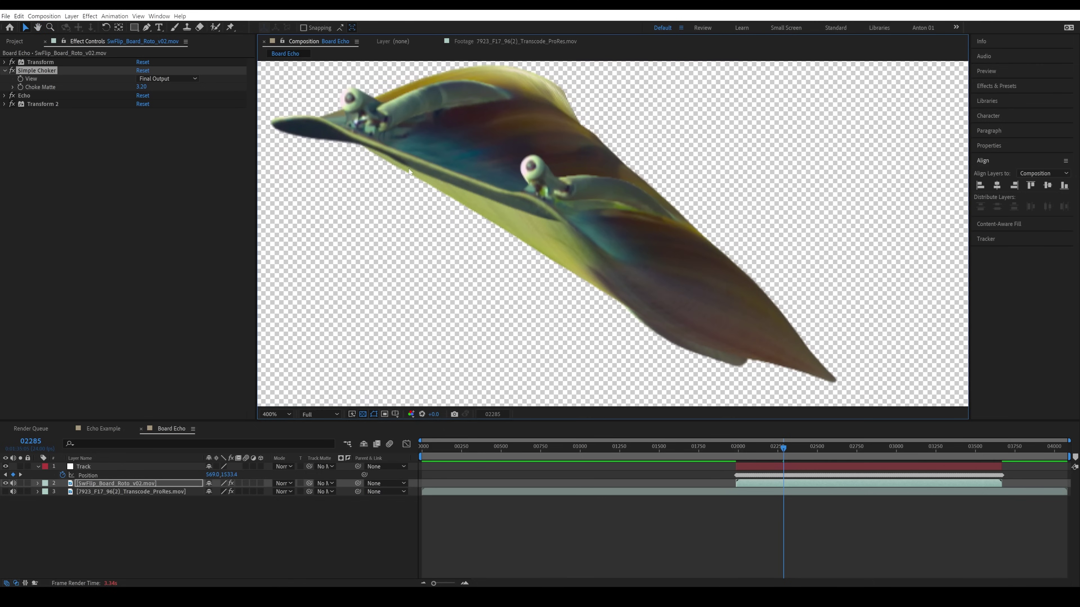
left_click(13, 71)
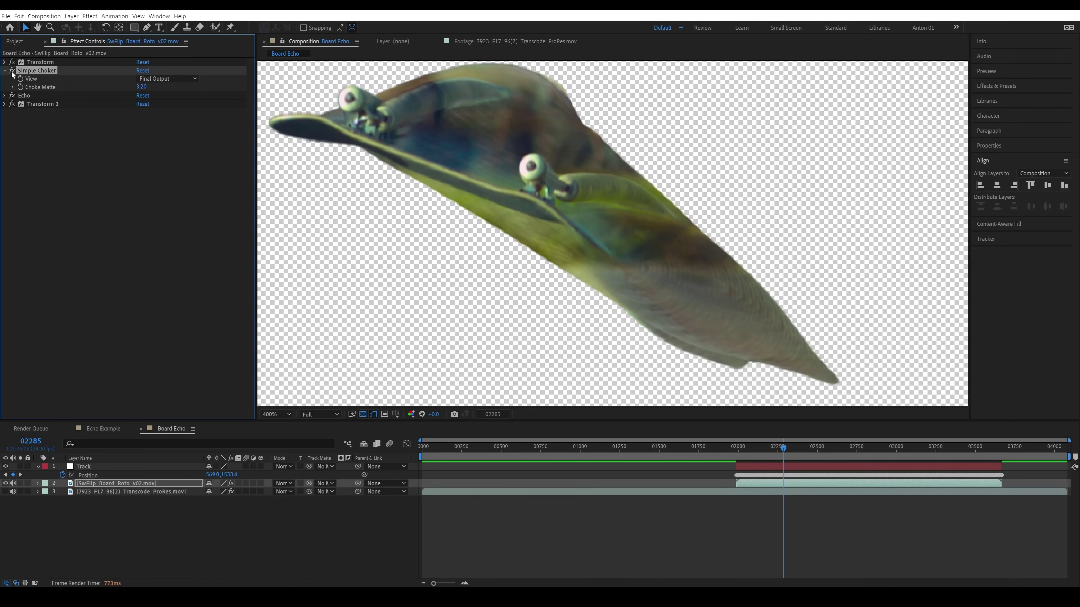
left_click(12, 72)
left_click(12, 72)
left_click(13, 71)
left_click(12, 72)
left_click(12, 71)
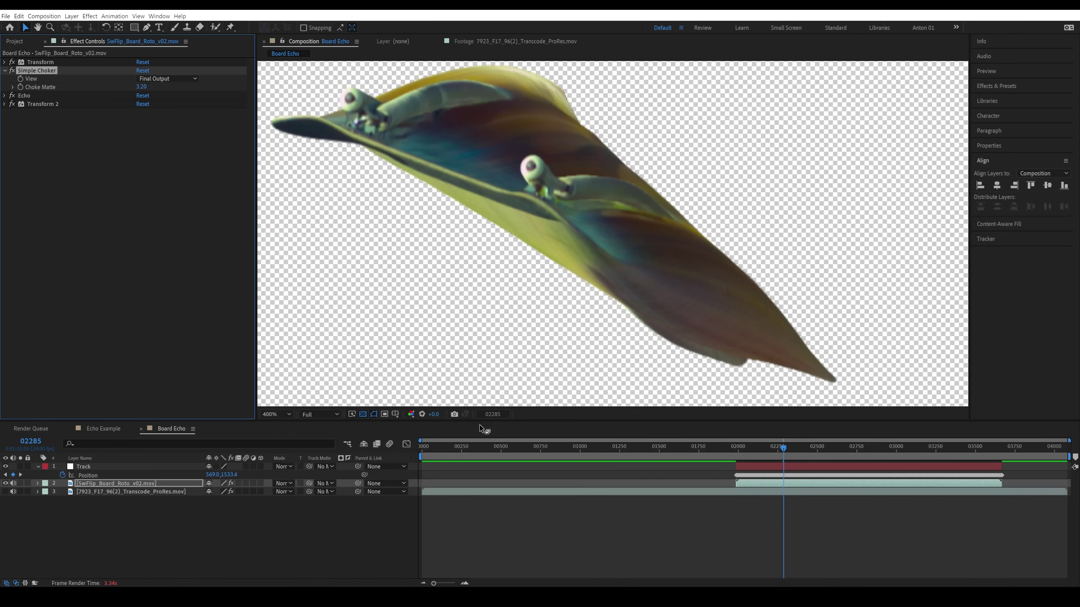
key("ctrl+space")
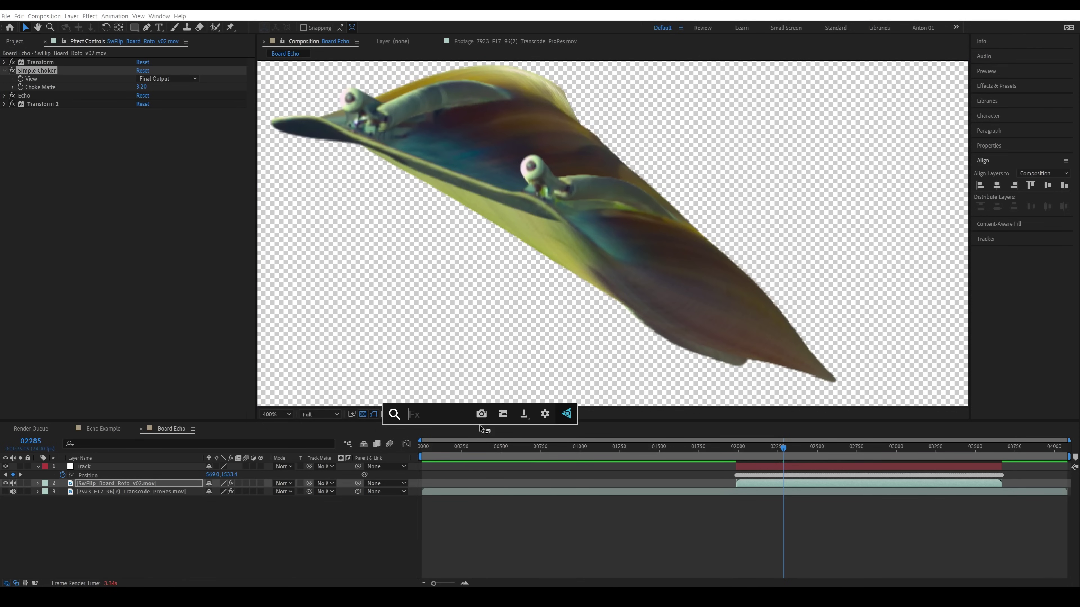
type("dire")
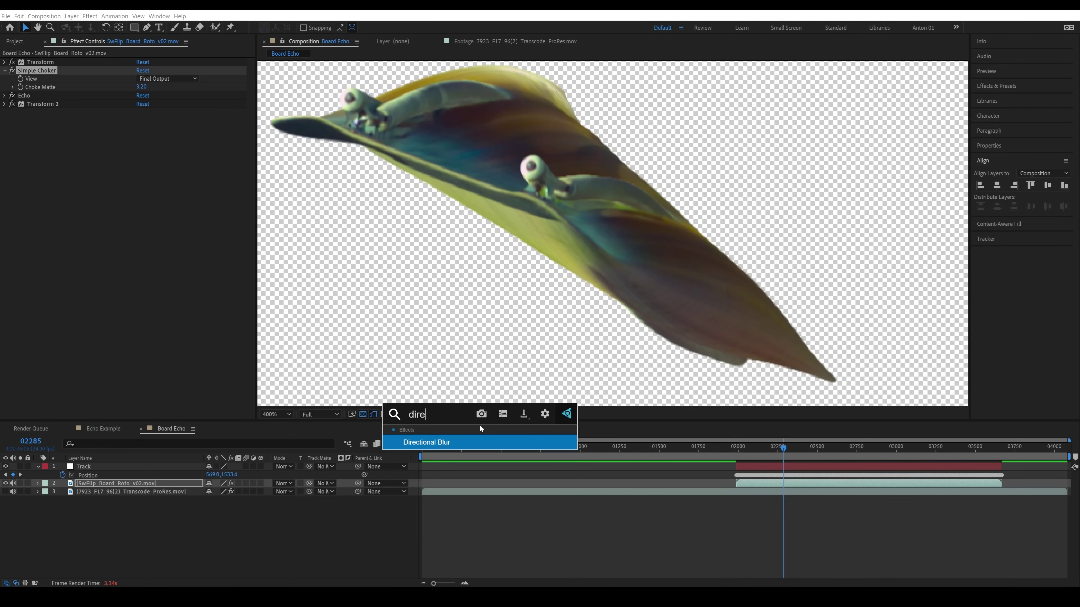
key("Return")
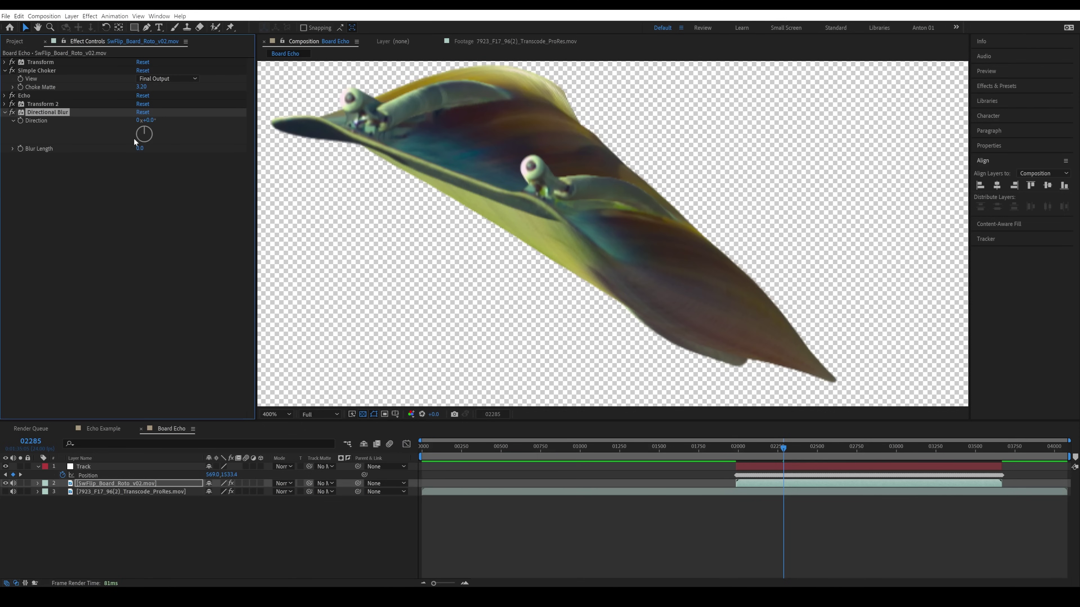
left_click_drag(40, 112, 41, 94)
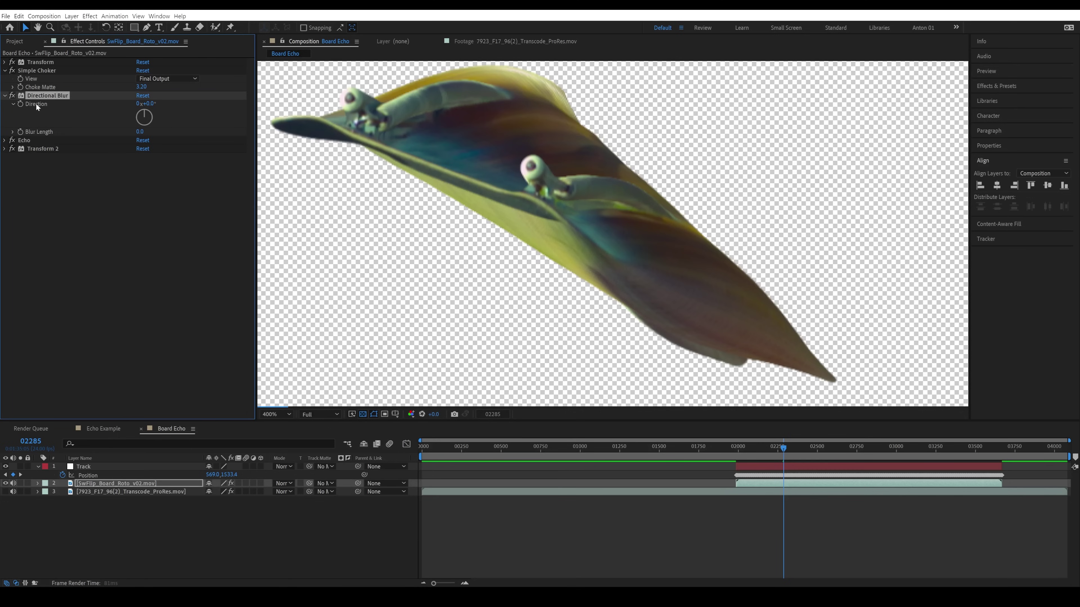
left_click_drag(144, 104, 219, 125)
left_click_drag(144, 131, 147, 131)
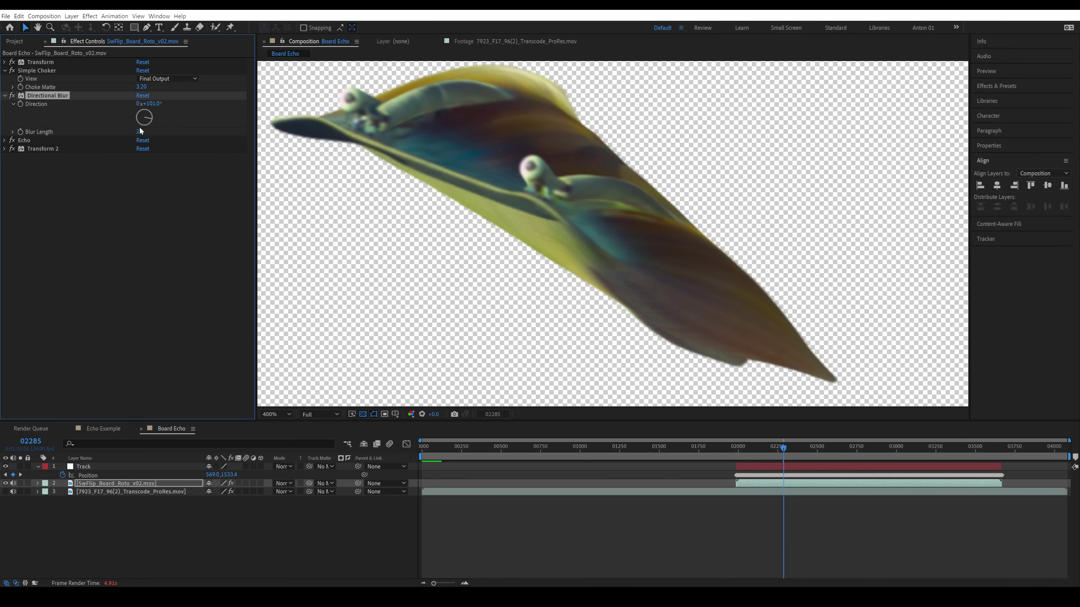
left_click_drag(140, 129, 158, 131)
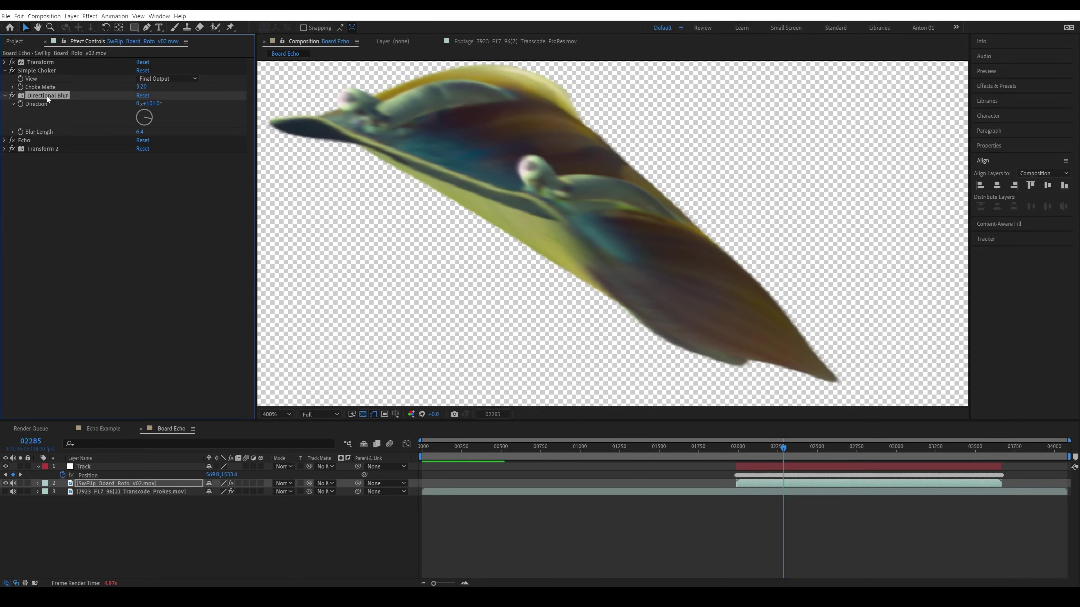
key("Delete")
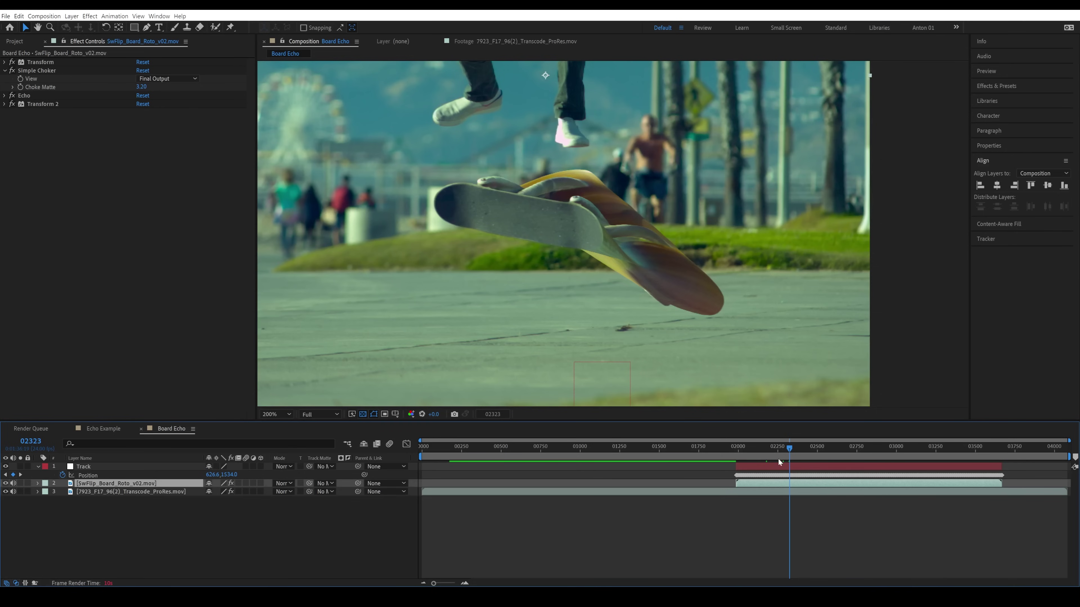
Set Echo's Number Of Echoes to 1000 and inspect the smoothed trail at frame 02136
left_click(781, 447)
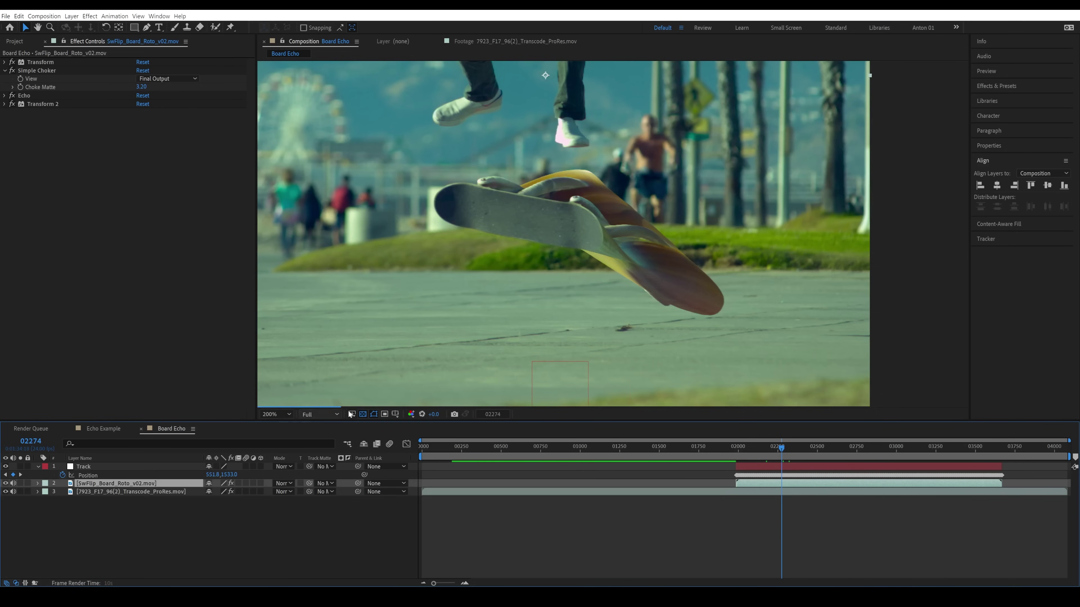
left_click(5, 95)
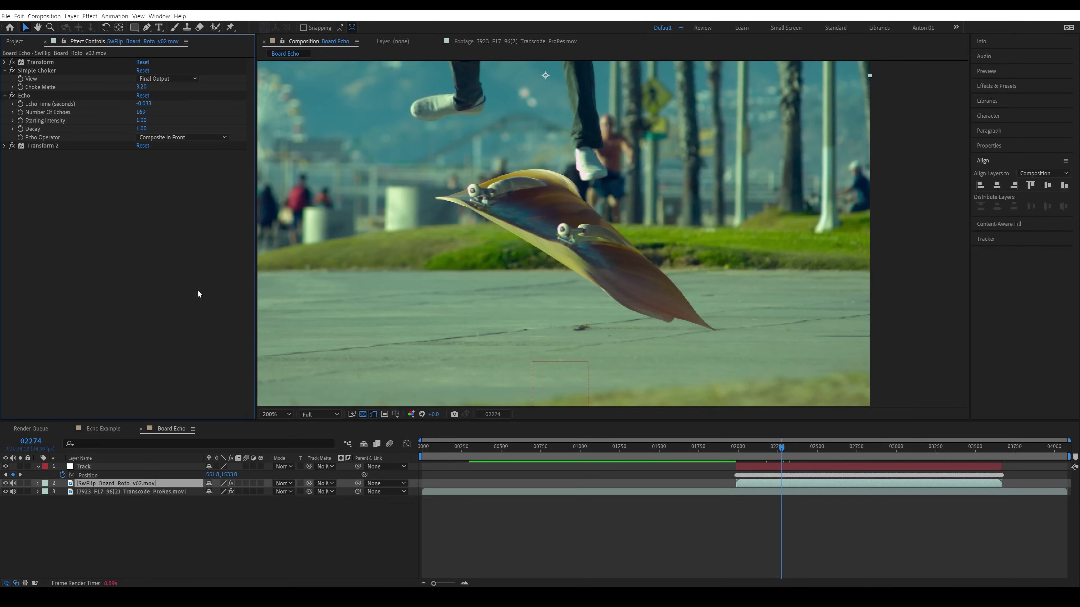
left_click(143, 113)
type("1000")
key("Return")
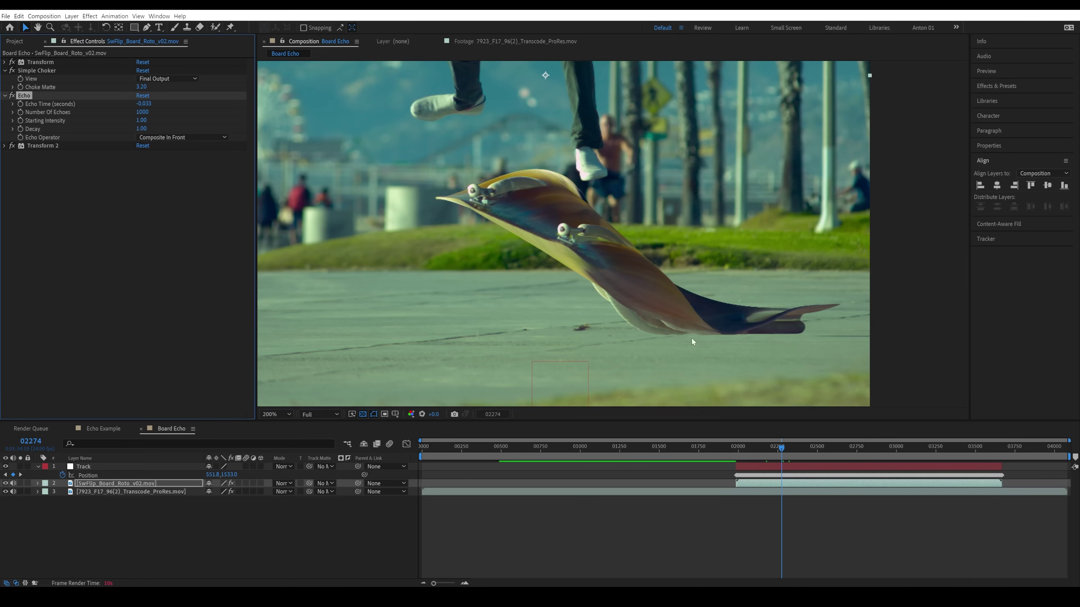
scroll(571, 241, "up", 2)
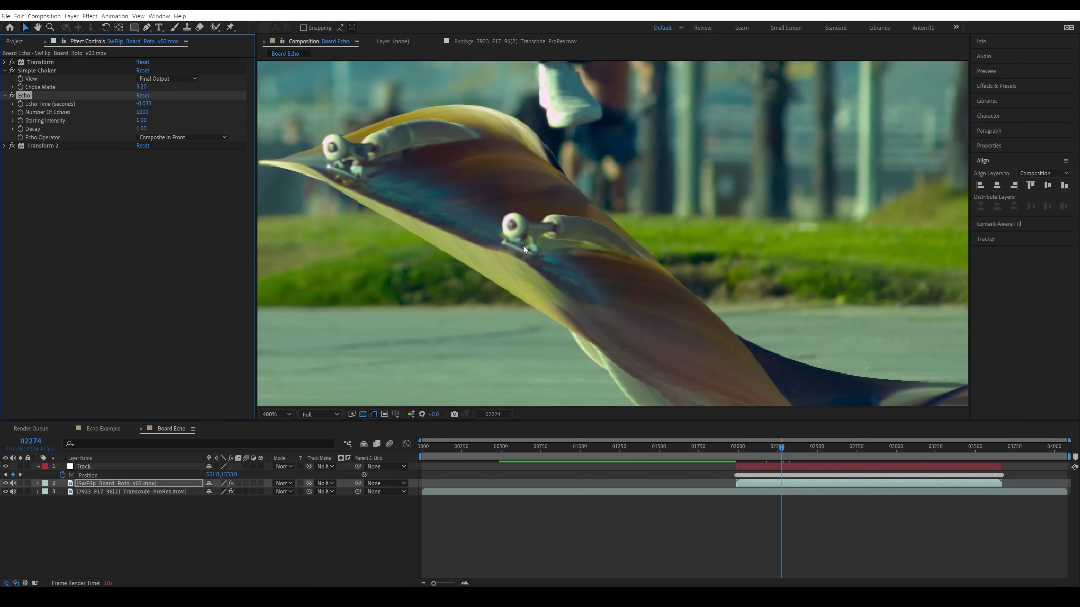
left_click_drag(490, 244, 550, 259)
key("v")
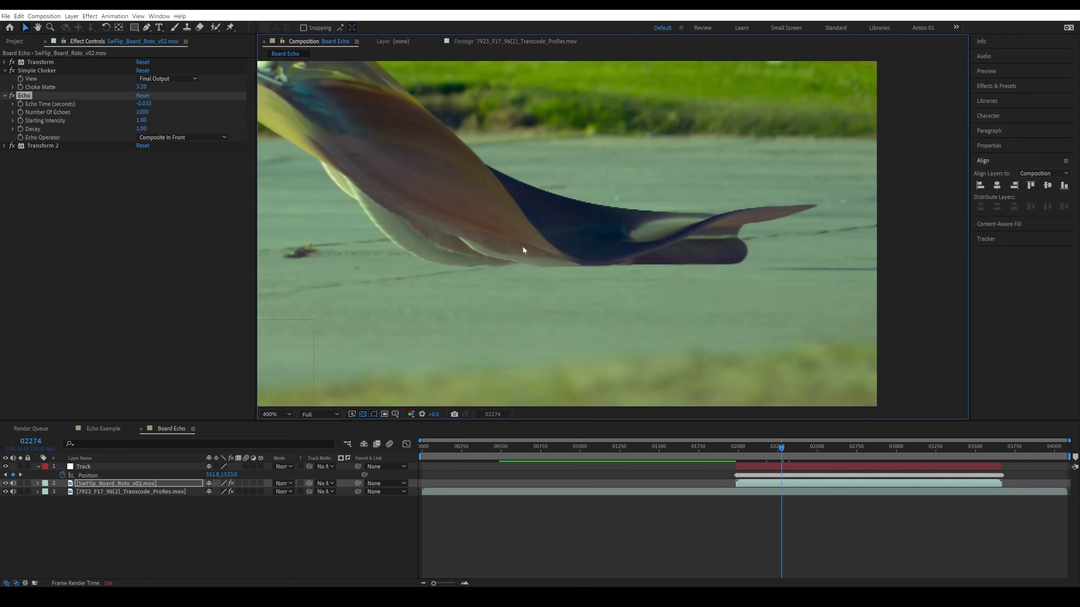
scroll(570, 233, "down", 3)
scroll(634, 268, "up", 1)
left_click_drag(634, 267, 695, 306)
left_click(760, 448)
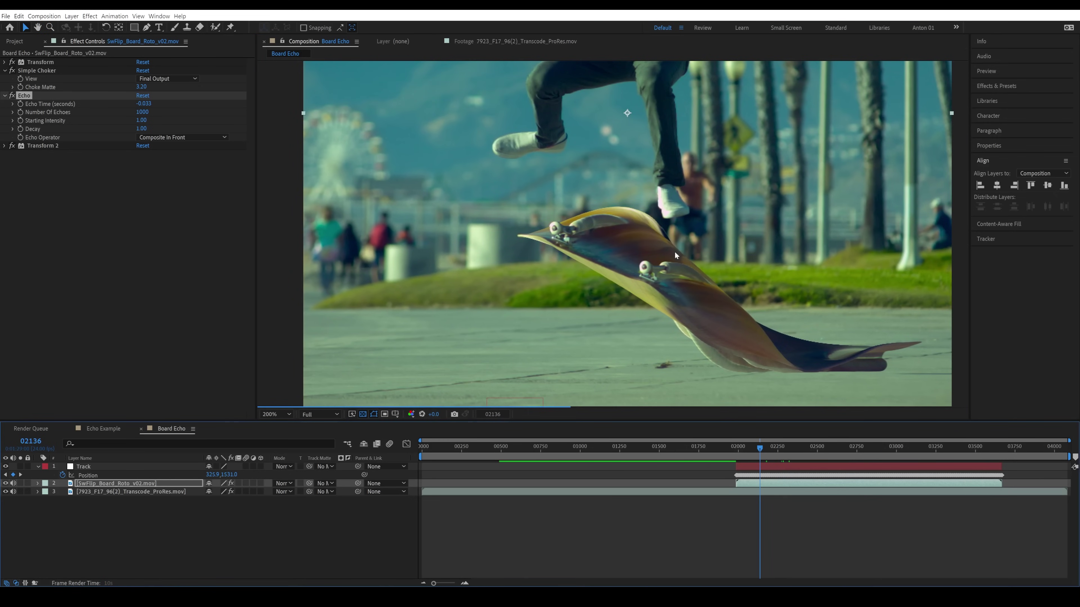
scroll(661, 347, "up", 2)
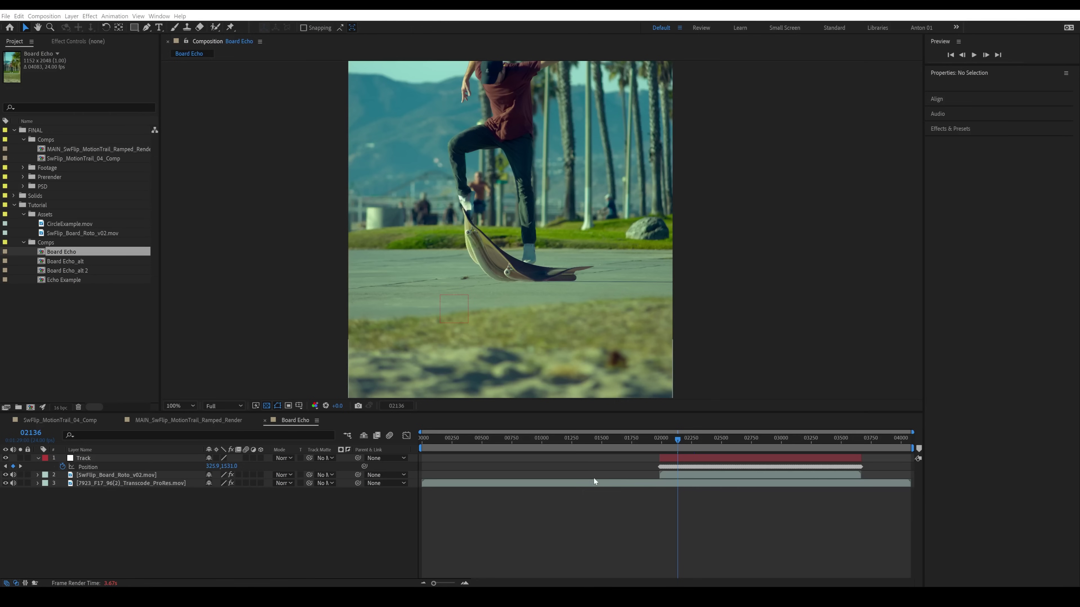
Hide the footage layer and queue Board Echo as ProRes 4444 Alpha to Board Echo.mov
left_click(6, 484)
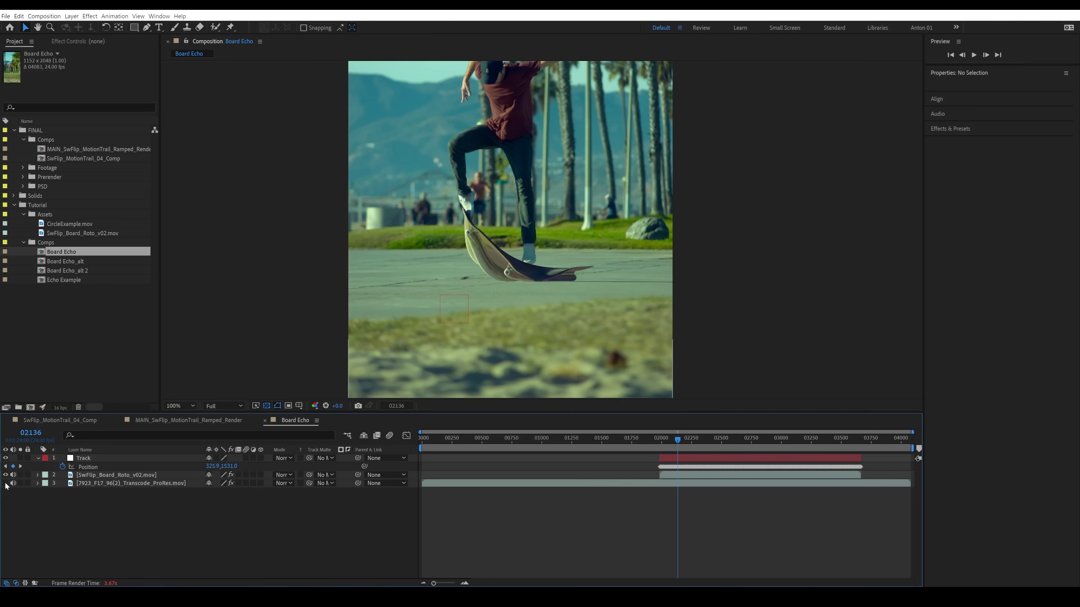
mouse_move(691, 438)
left_mouse_down()
mouse_move(715, 440)
mouse_move(705, 445)
left_mouse_up()
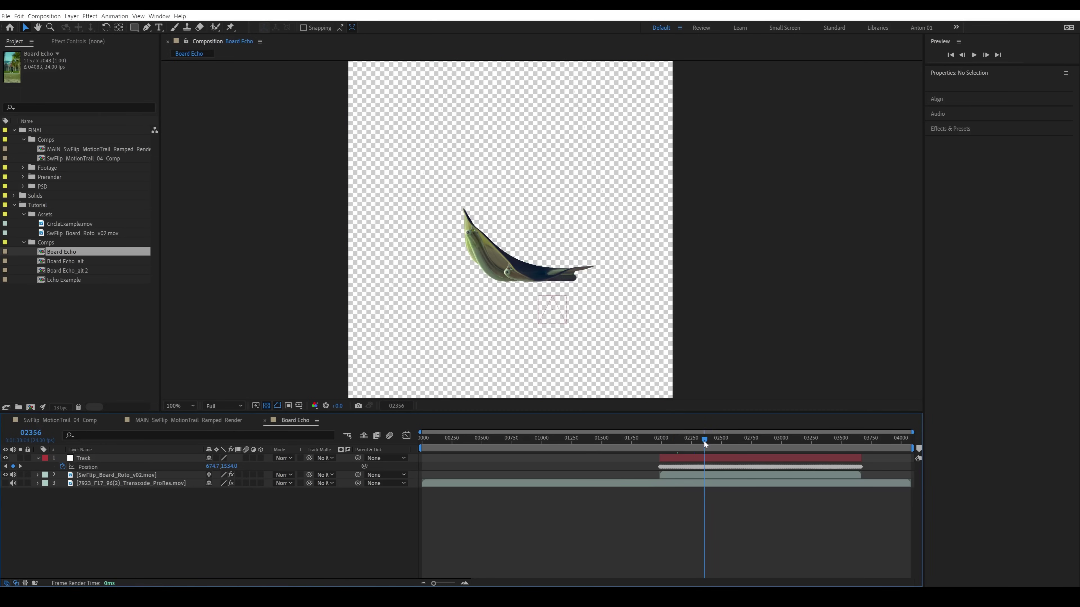
key("ctrl+m")
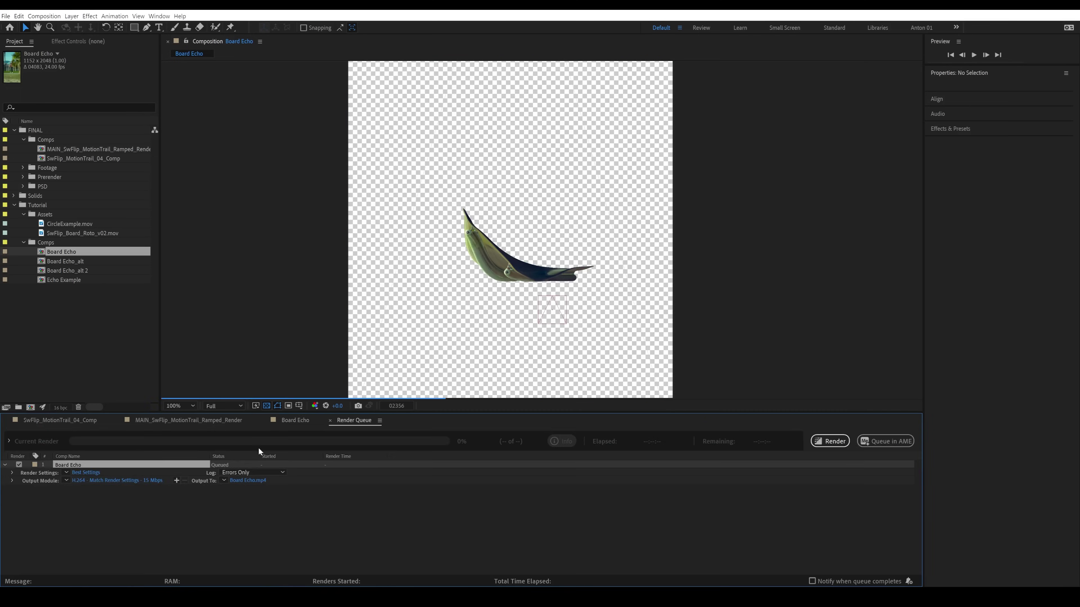
left_click(65, 479)
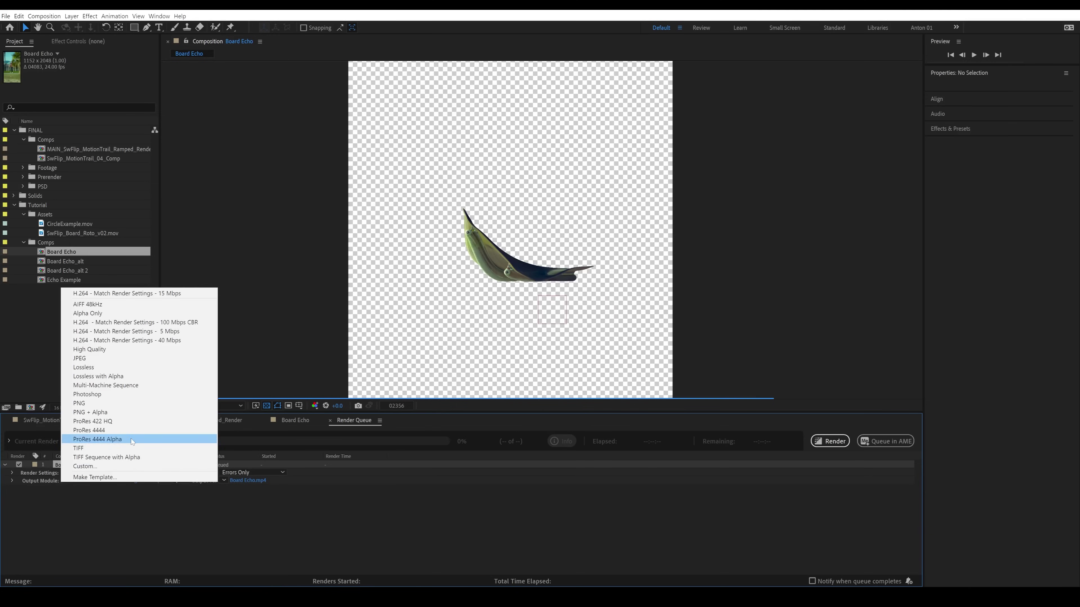
left_click(98, 438)
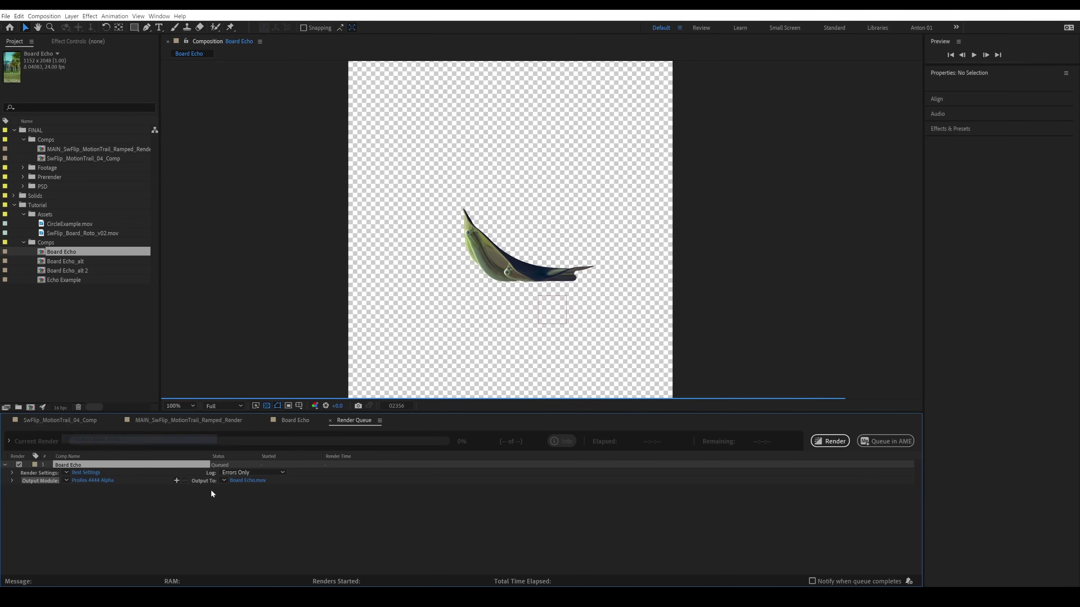
left_click(254, 480)
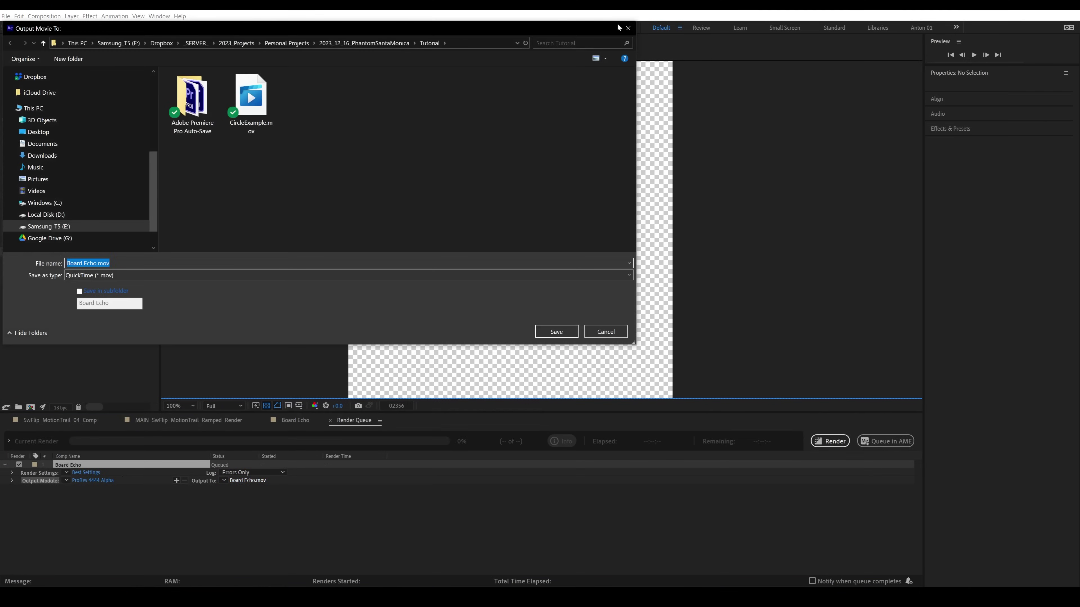
left_click(628, 28)
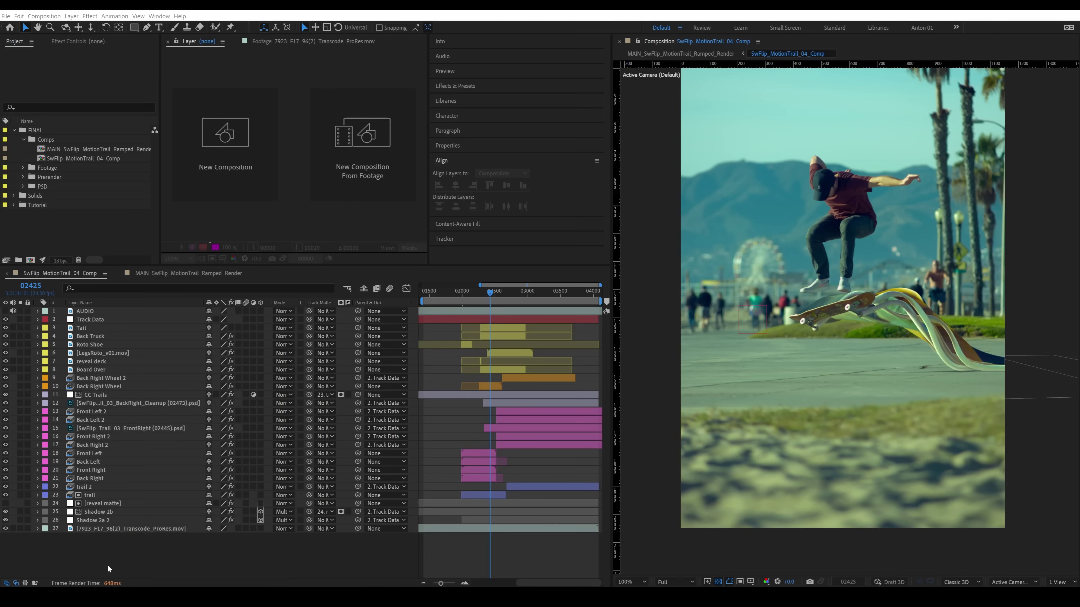
Review the keyframed properties of all 27 trail-comp layers, then collapse and deselect them
left_click_drag(139, 551, 114, 308)
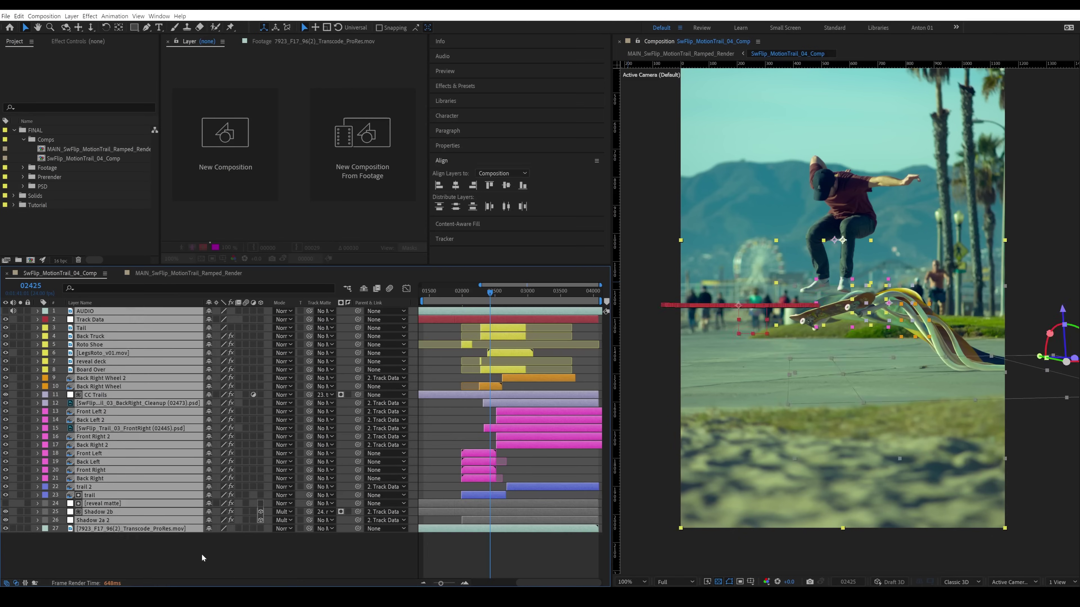
left_click(470, 424)
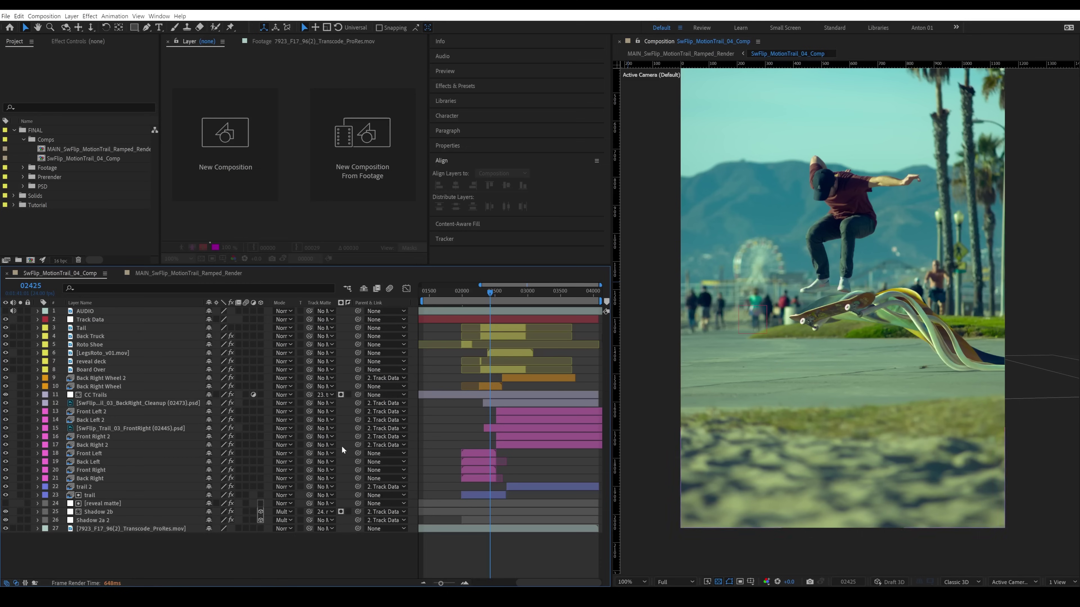
left_click_drag(122, 553, 138, 255)
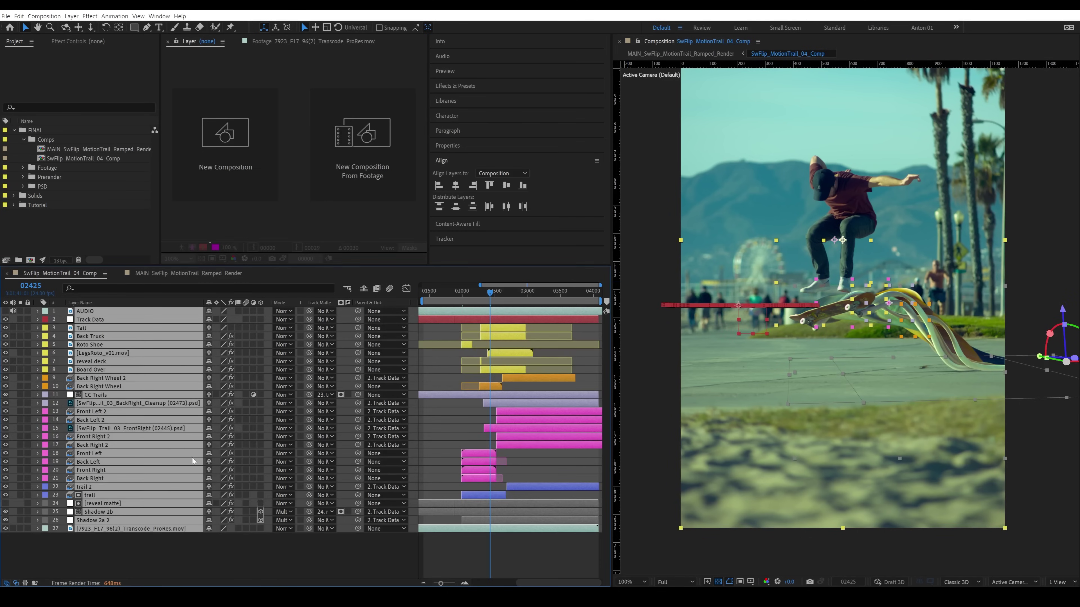
key("u")
scroll(155, 423, "down", 8)
scroll(161, 421, "up", 6)
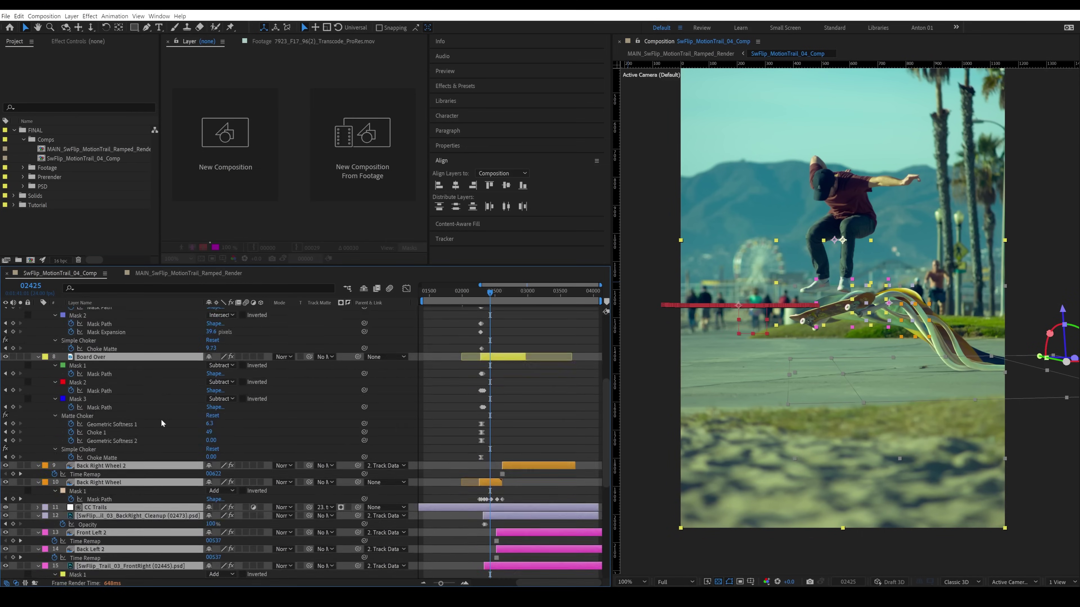
key("u")
left_click(518, 550)
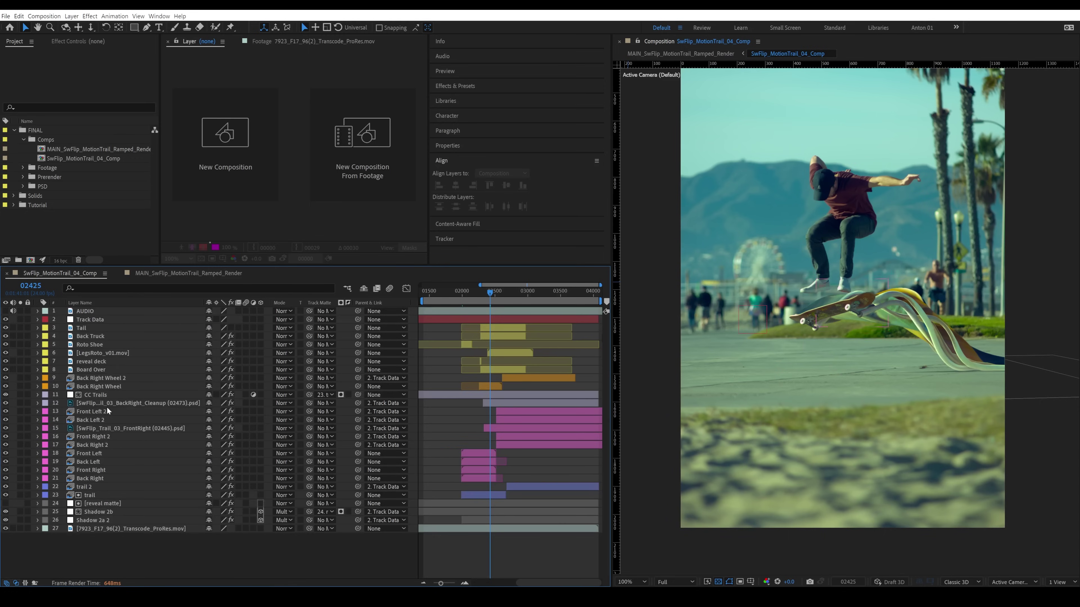
Switch to the MAIN_SwFlip_MotionTrail_Ramped_Render composition and check its six layers
left_click(189, 272)
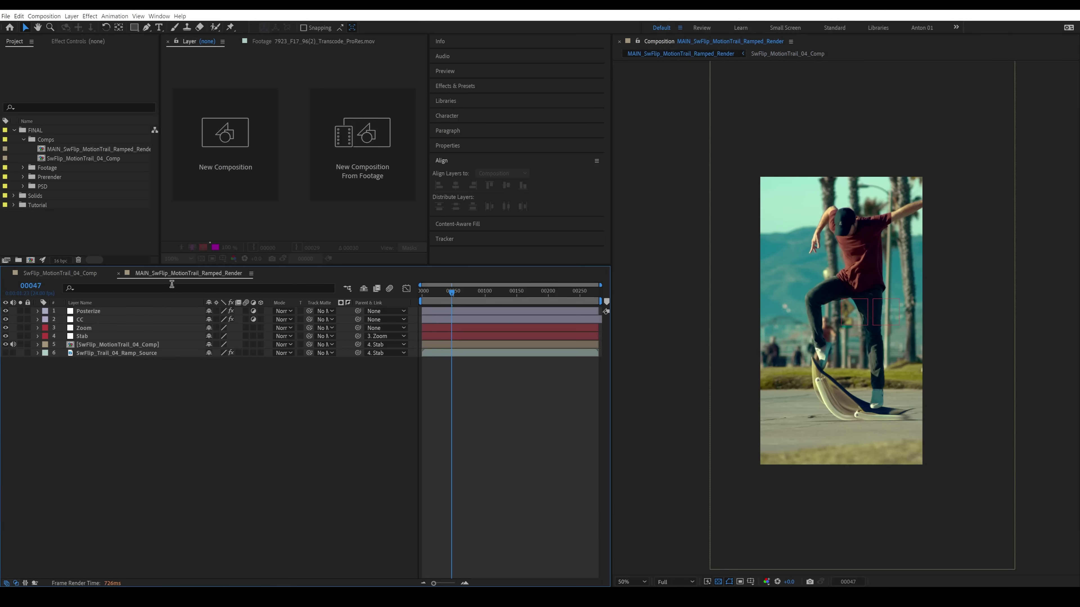
key("ctrl+a")
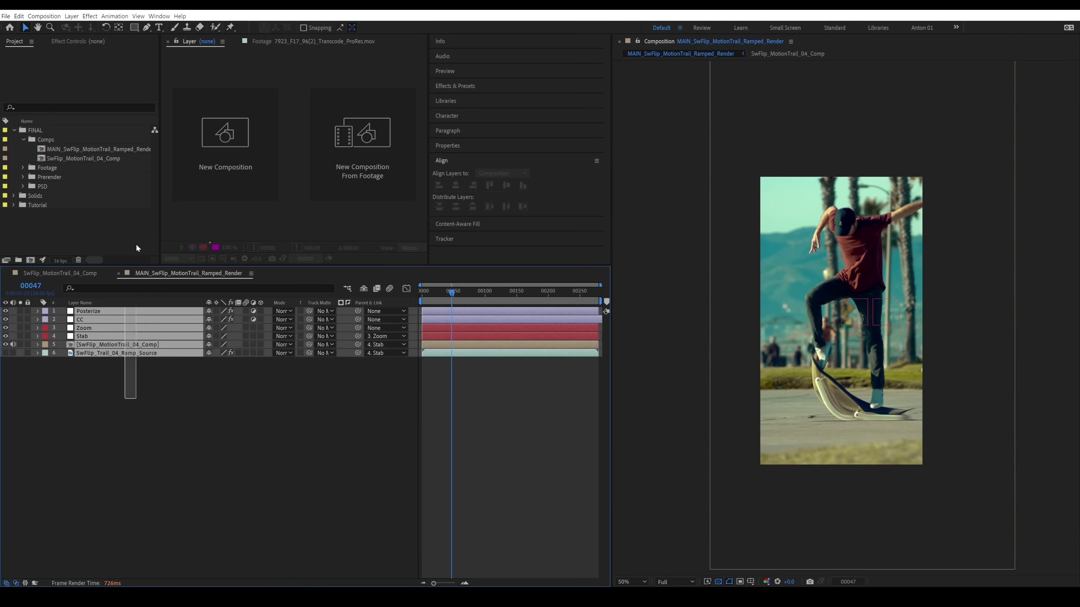
left_click(415, 419)
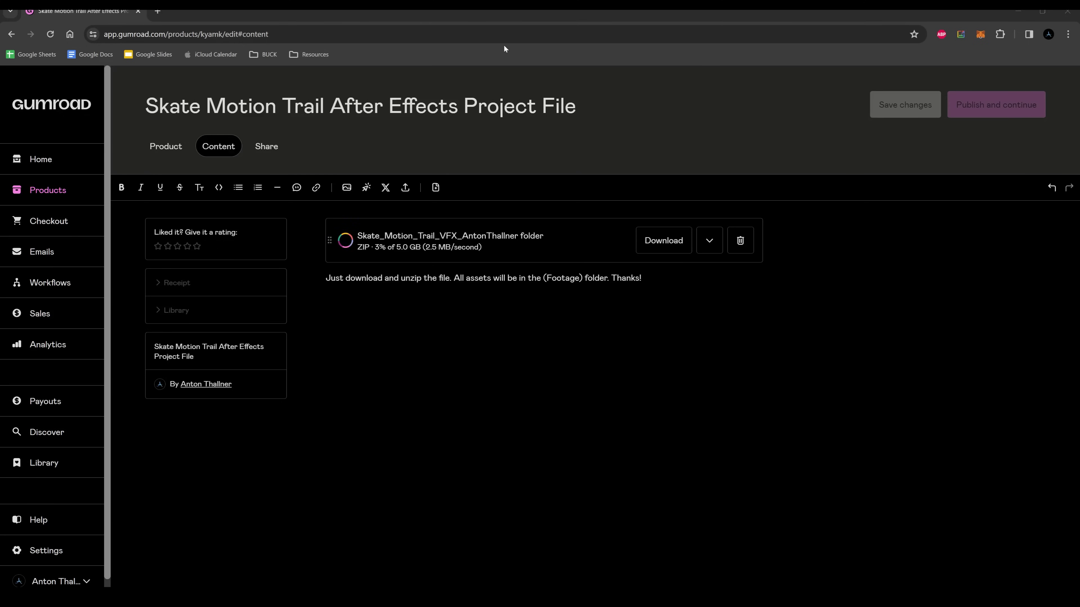
left_click_drag(576, 98, 127, 109)
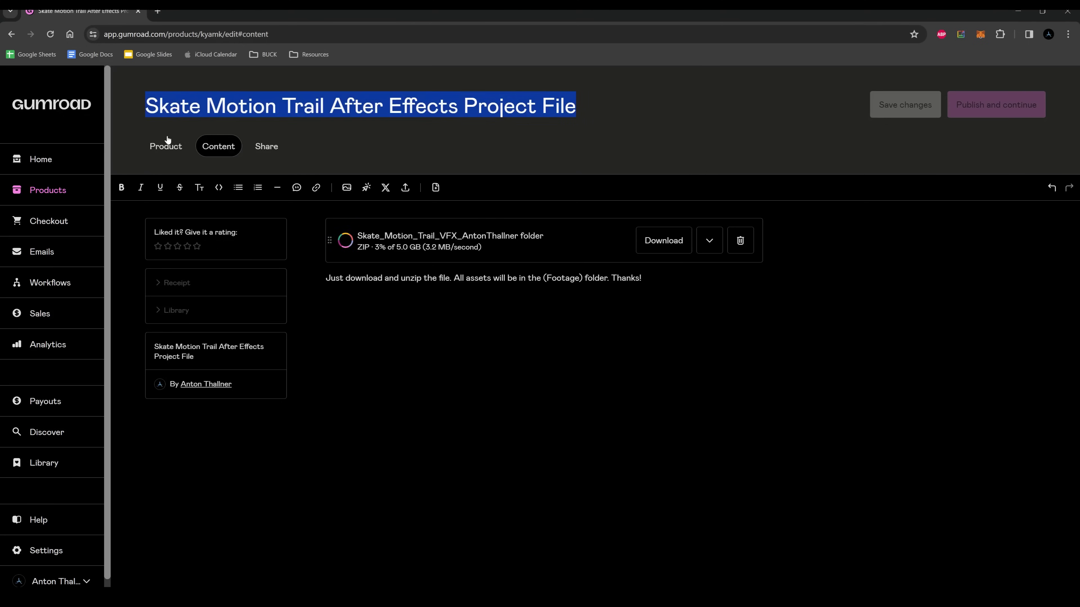
left_click(511, 278)
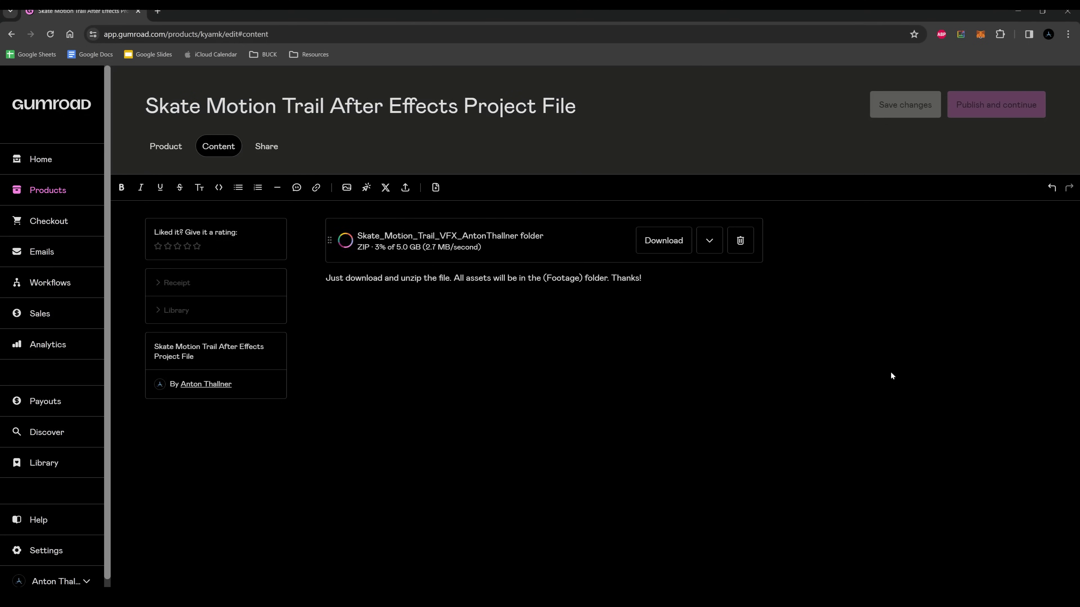